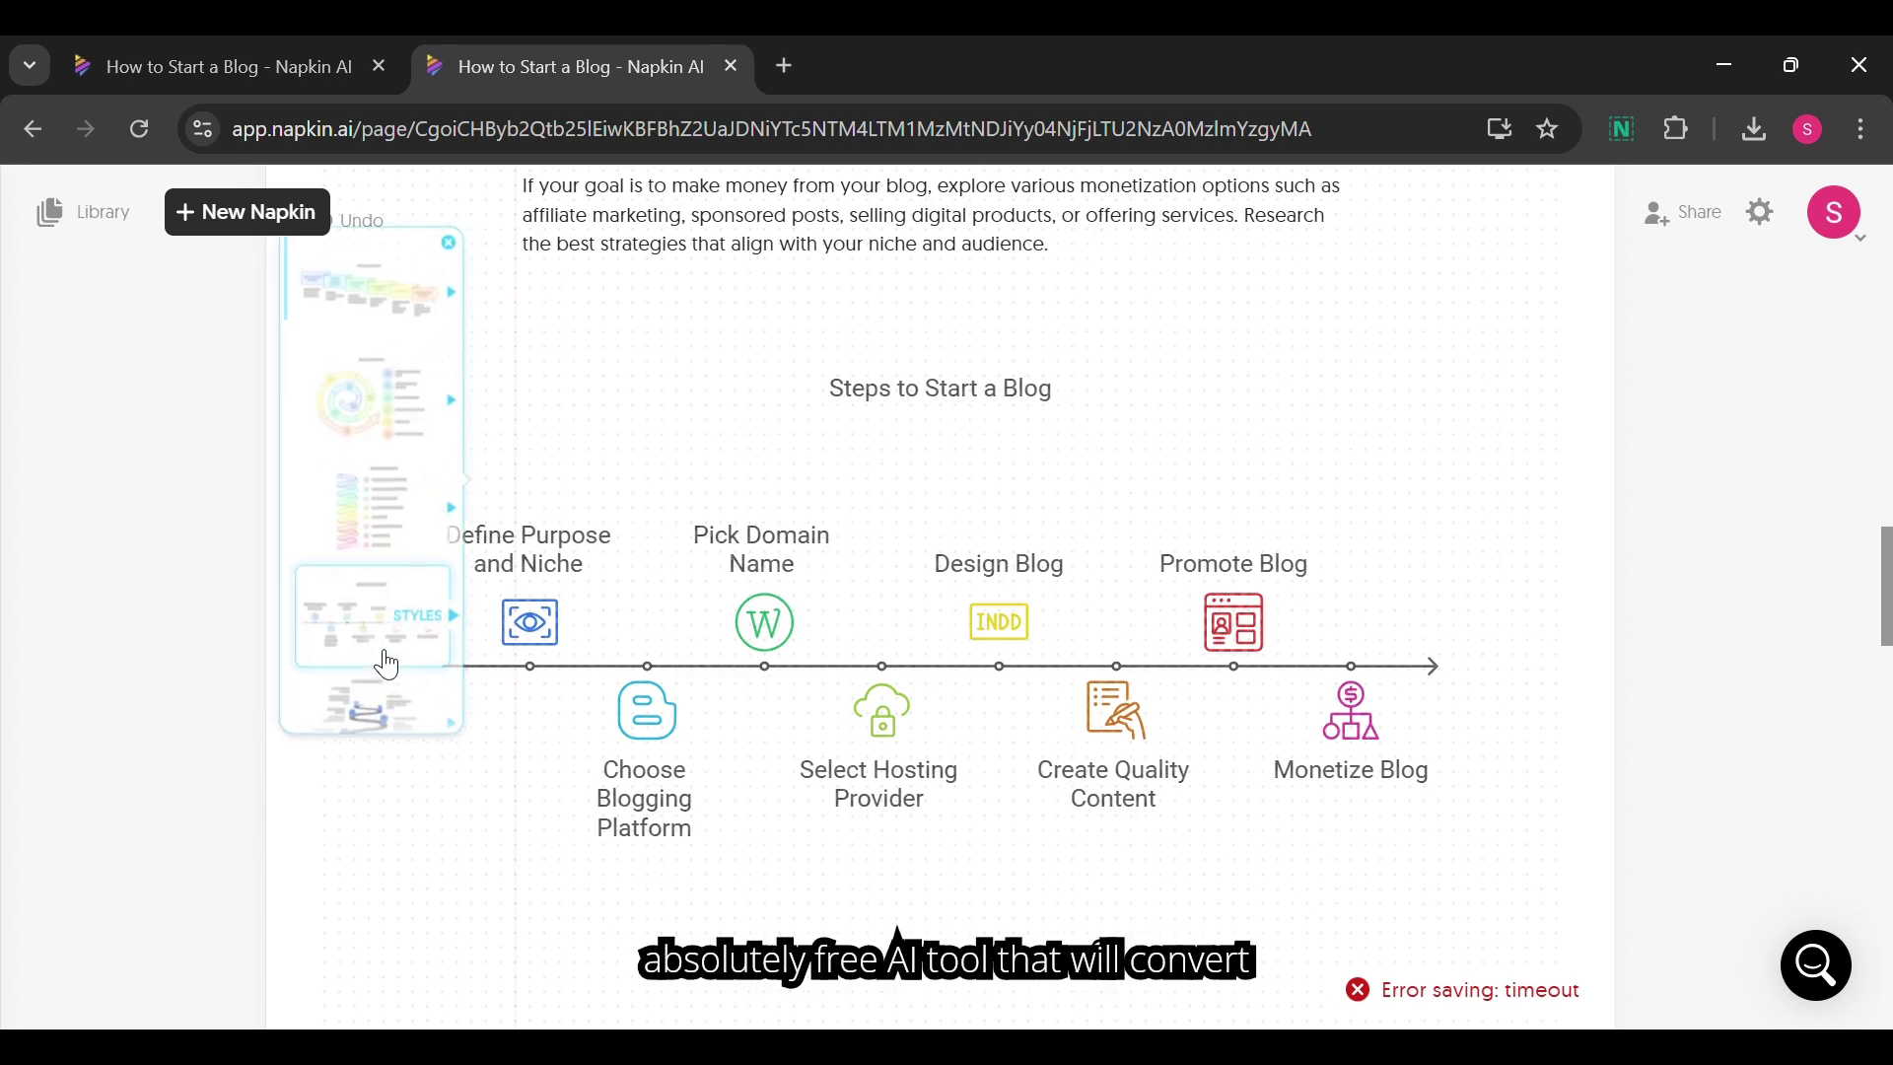
Preview the winding-road and timeline layouts for the "Steps to Start a Blog" visual and browse the timeline's style variants.
click(386, 712)
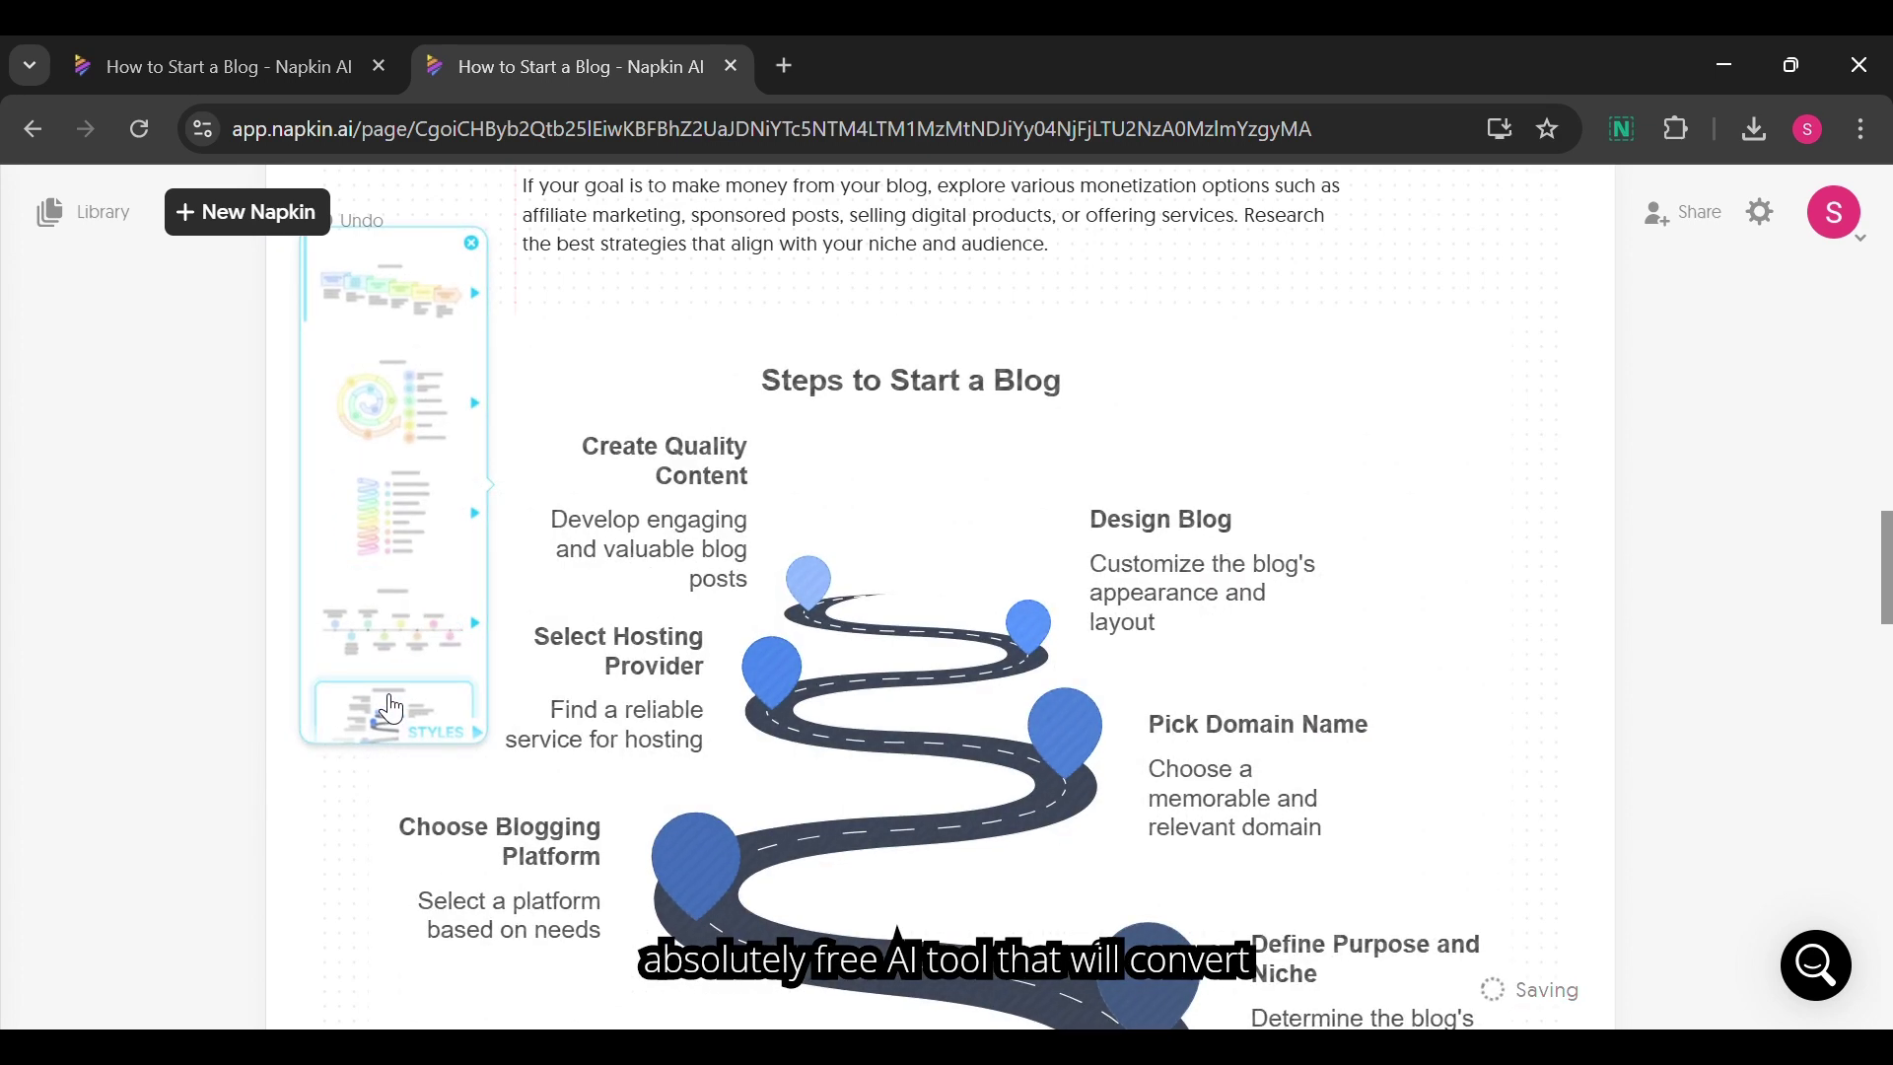
click(417, 651)
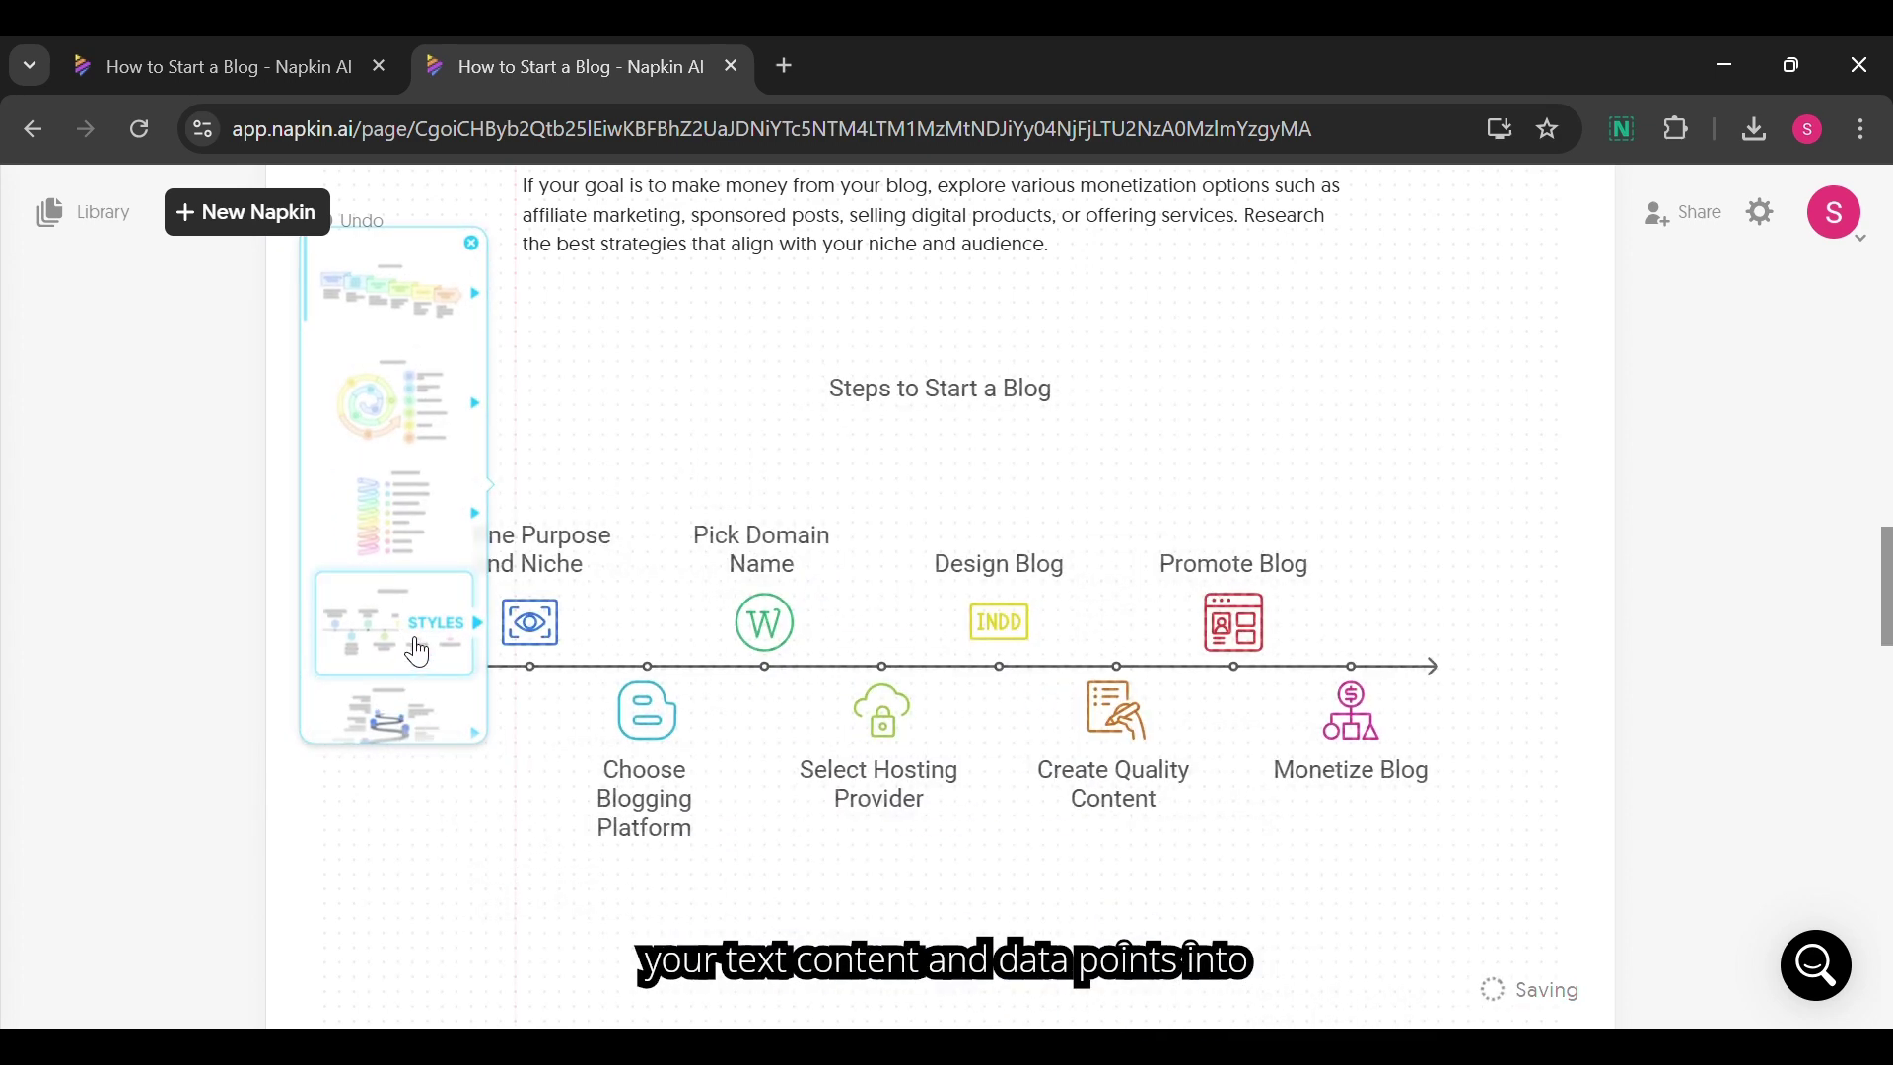
click(425, 651)
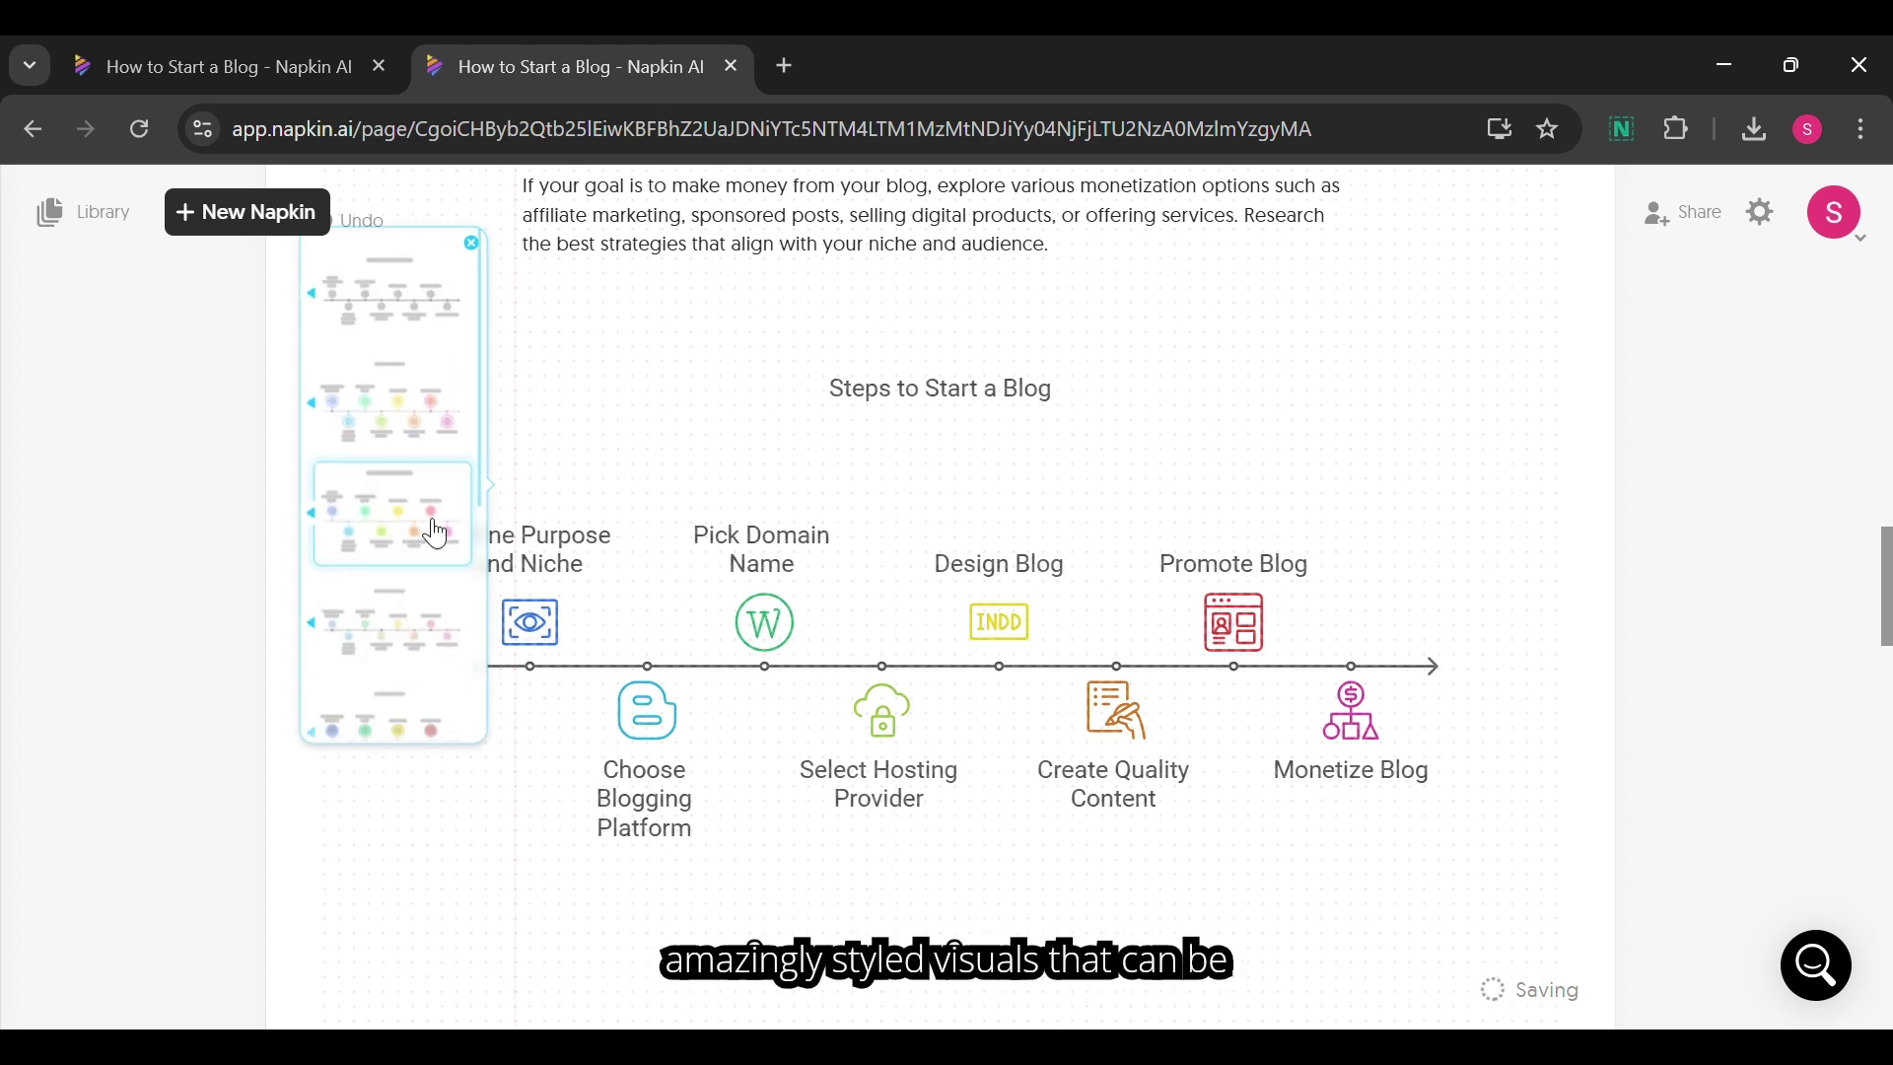
click(446, 353)
click(444, 627)
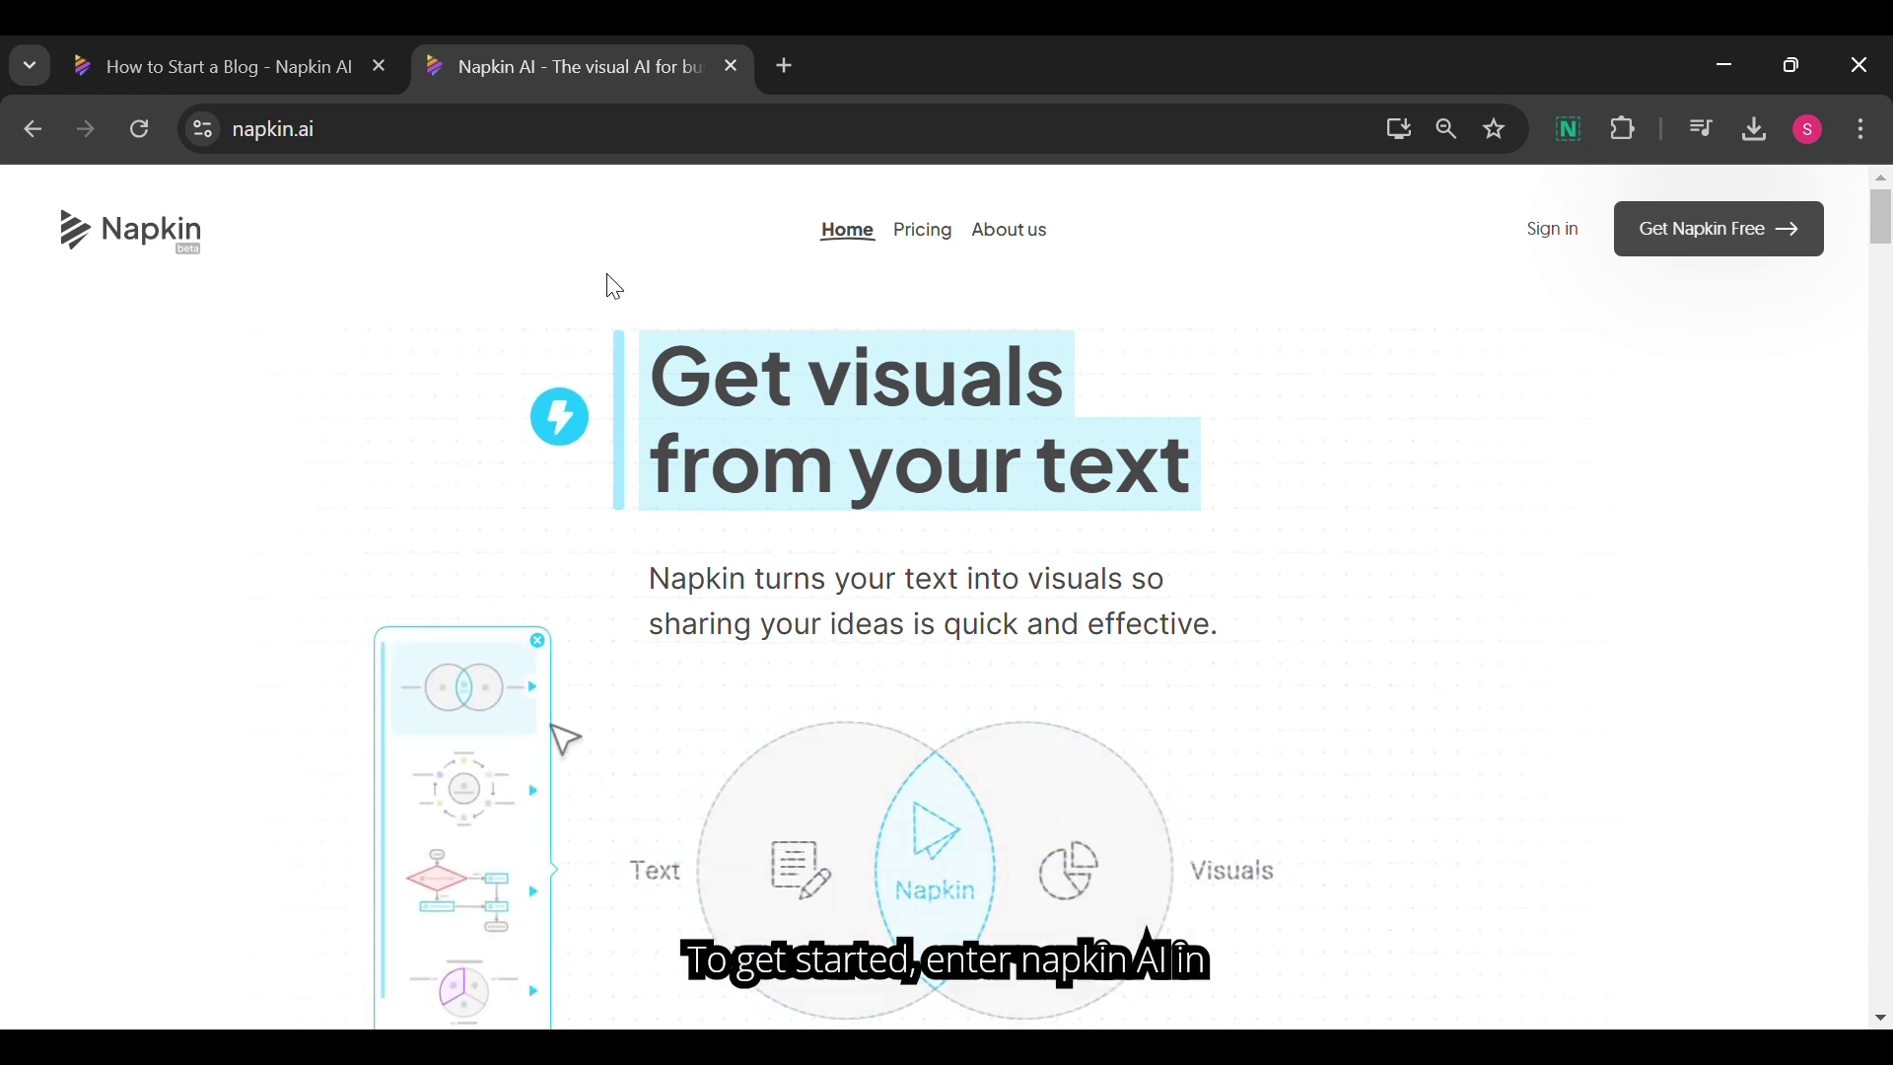
Start signing in to Napkin from the napkin.ai home page.
drag(372, 143, 215, 134)
click(374, 383)
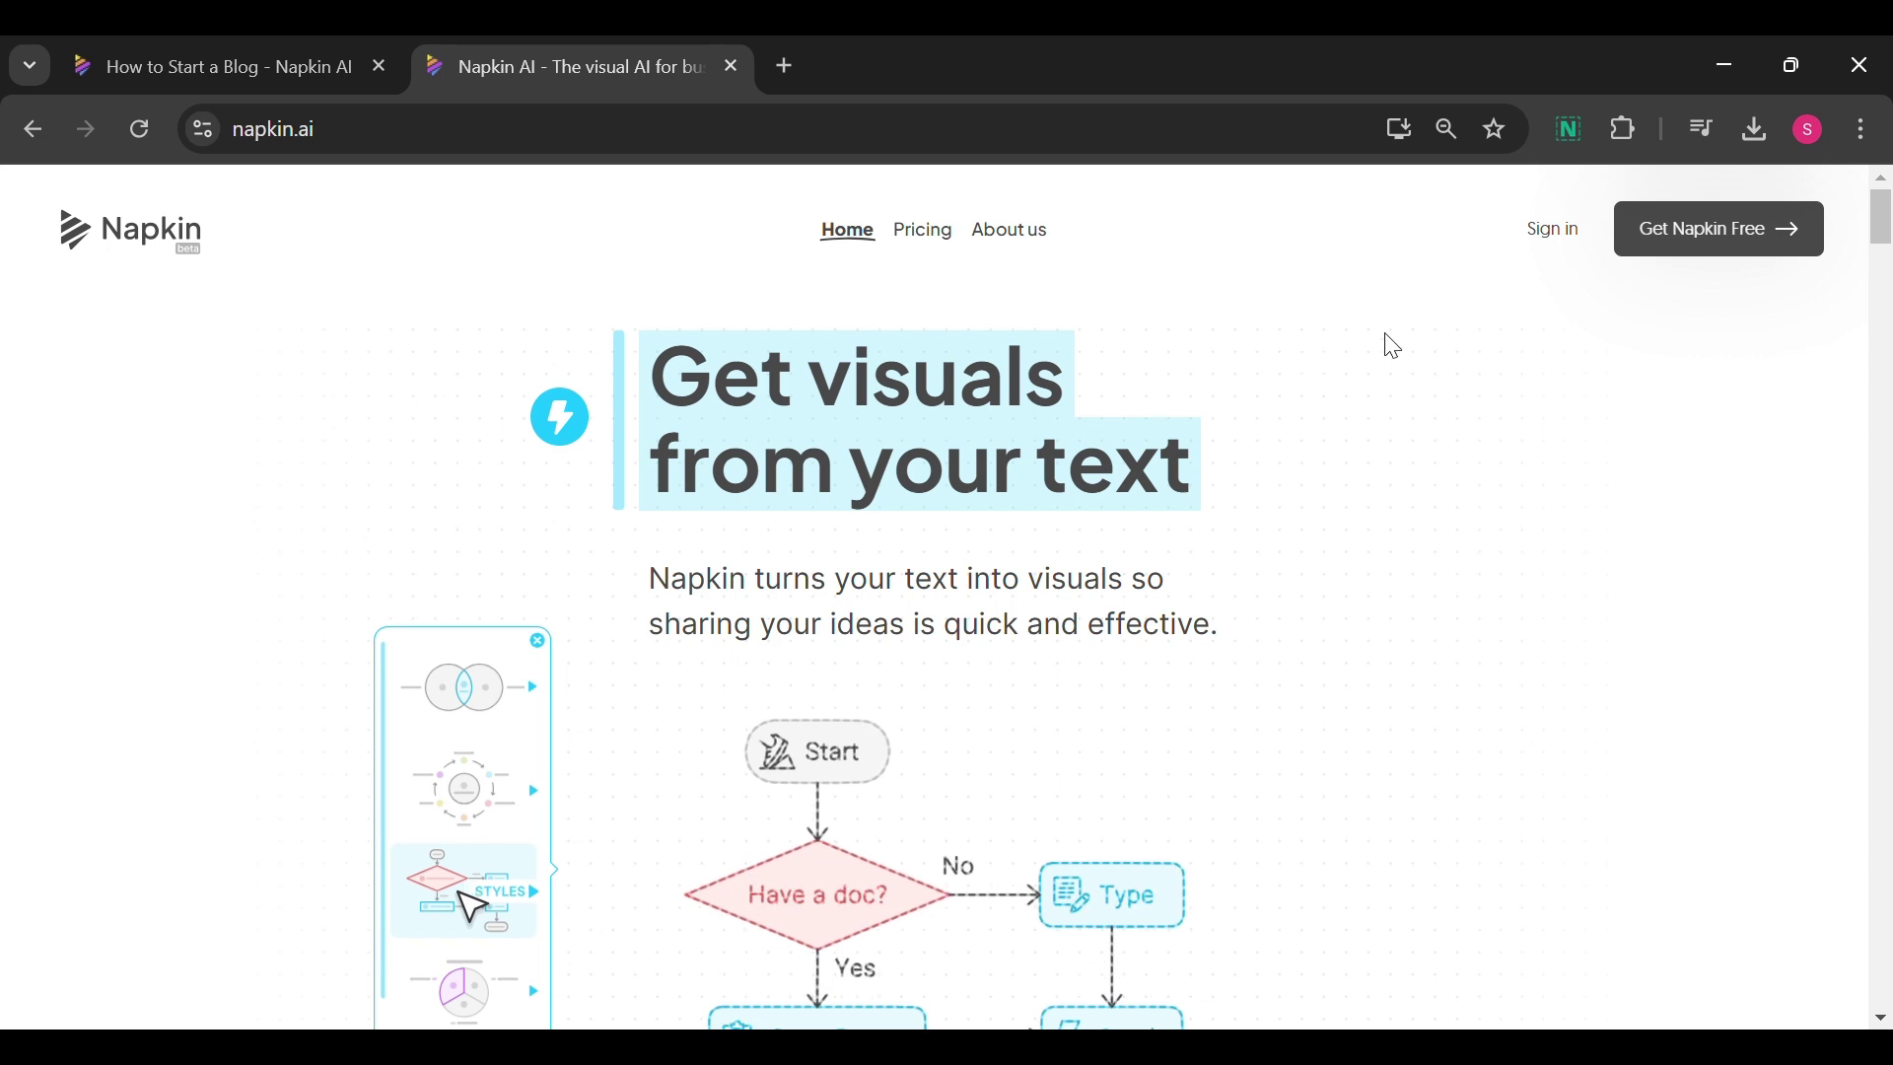
click(1563, 234)
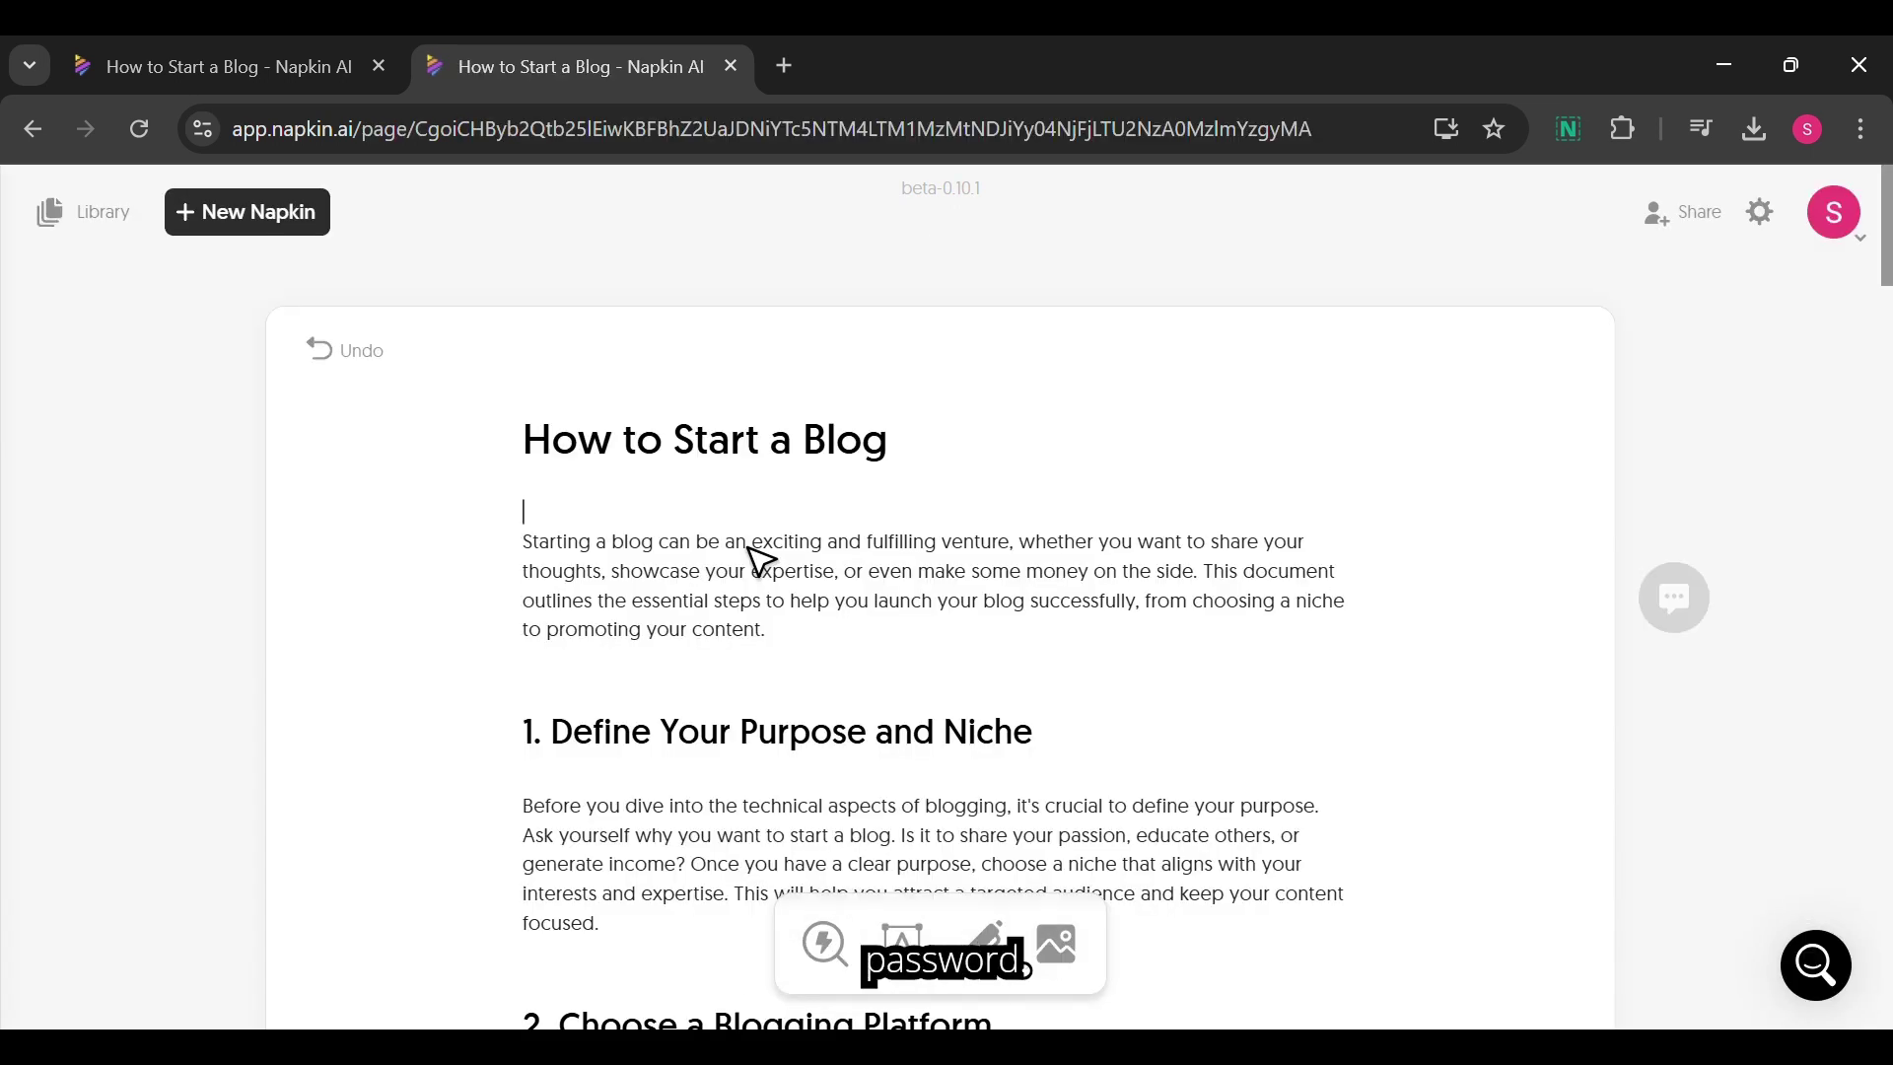
Create a new Napkin drafted with AI from the prompt "How to start a Blog?".
click(267, 234)
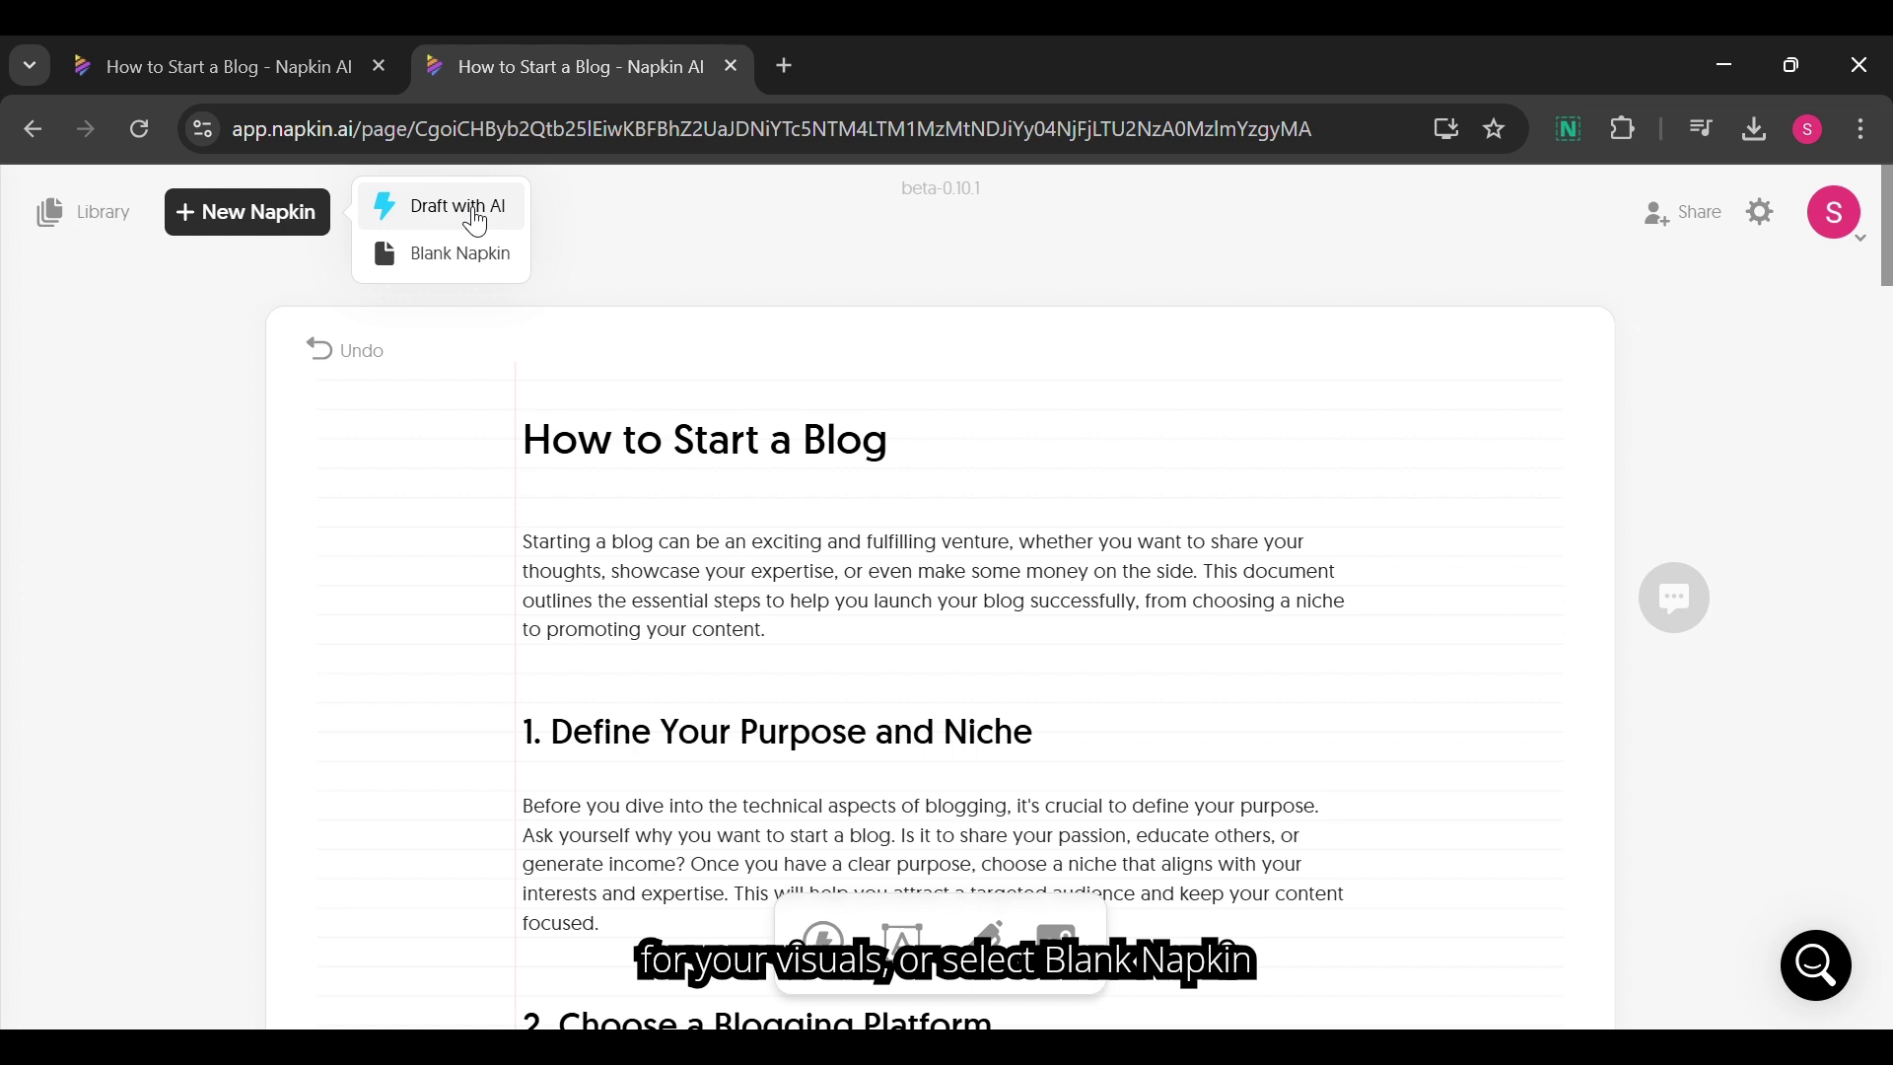
click(476, 225)
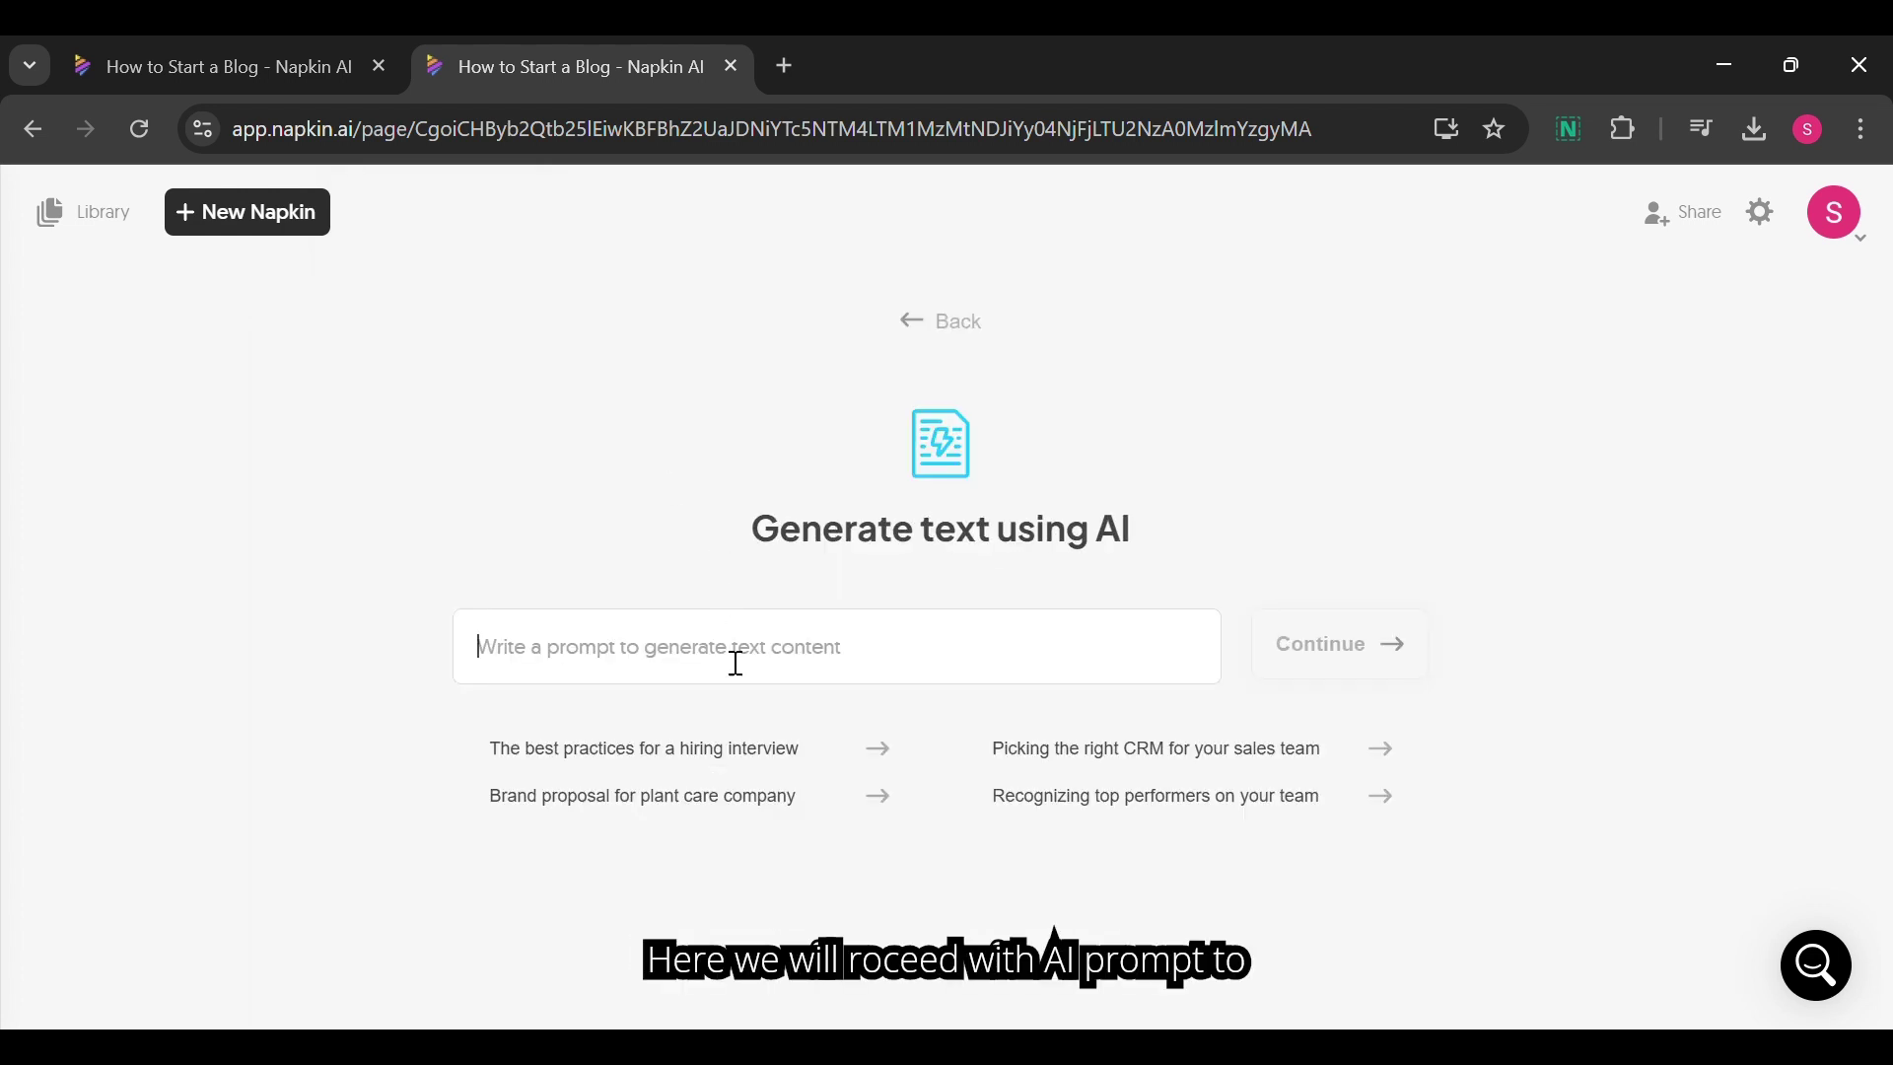
text(How )
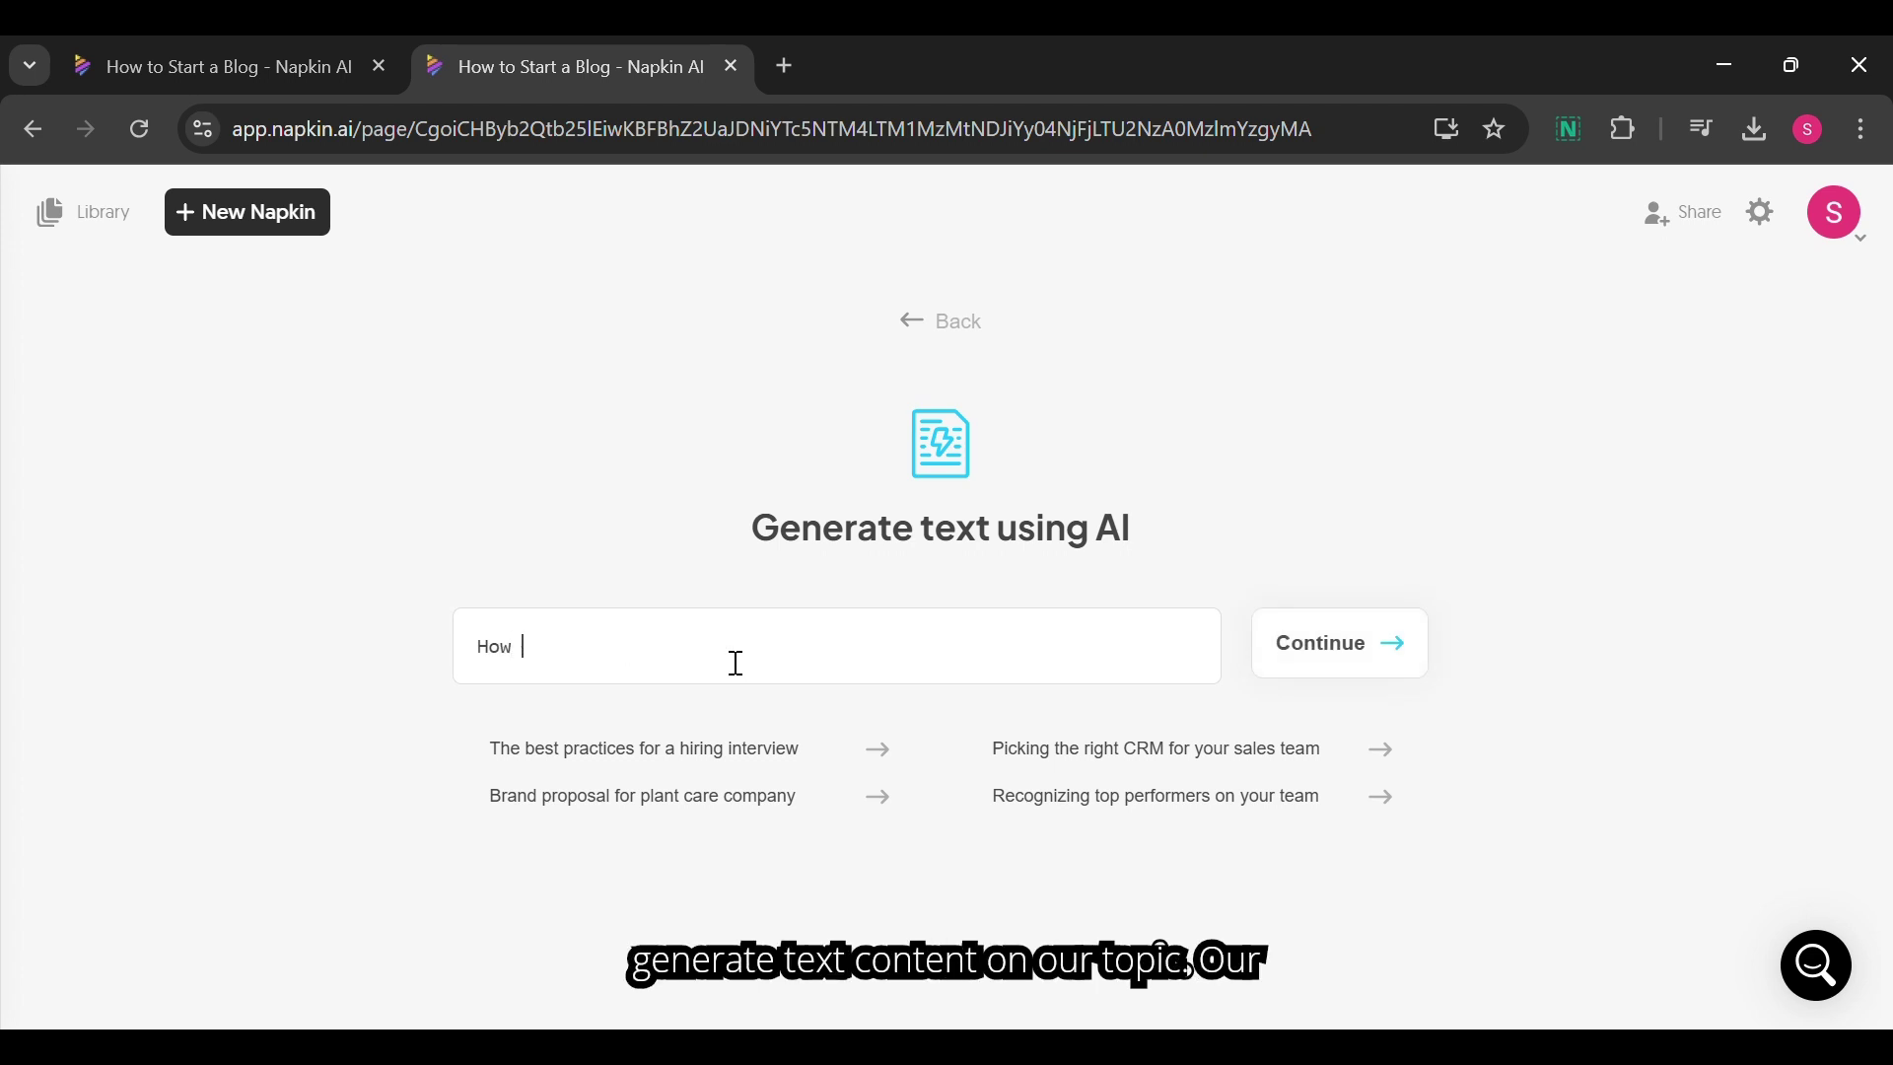
text(to start a)
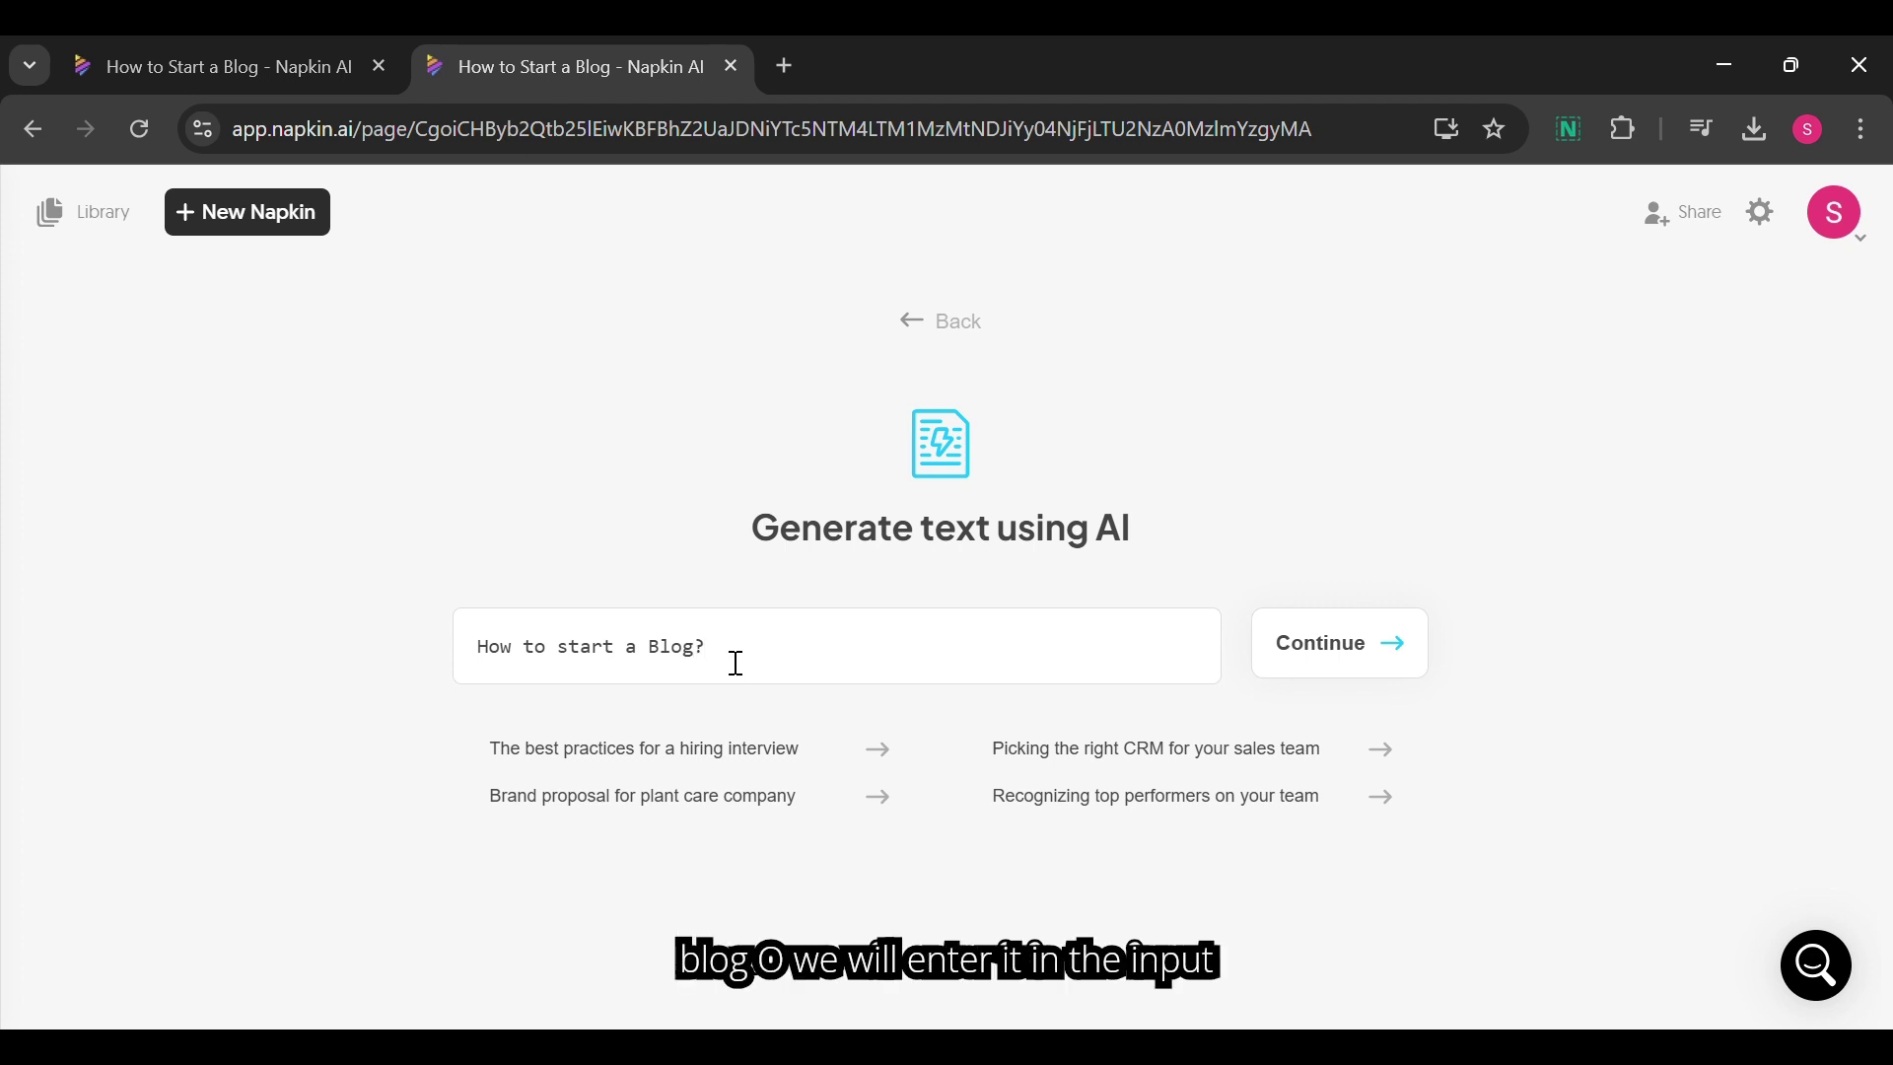
click(1326, 662)
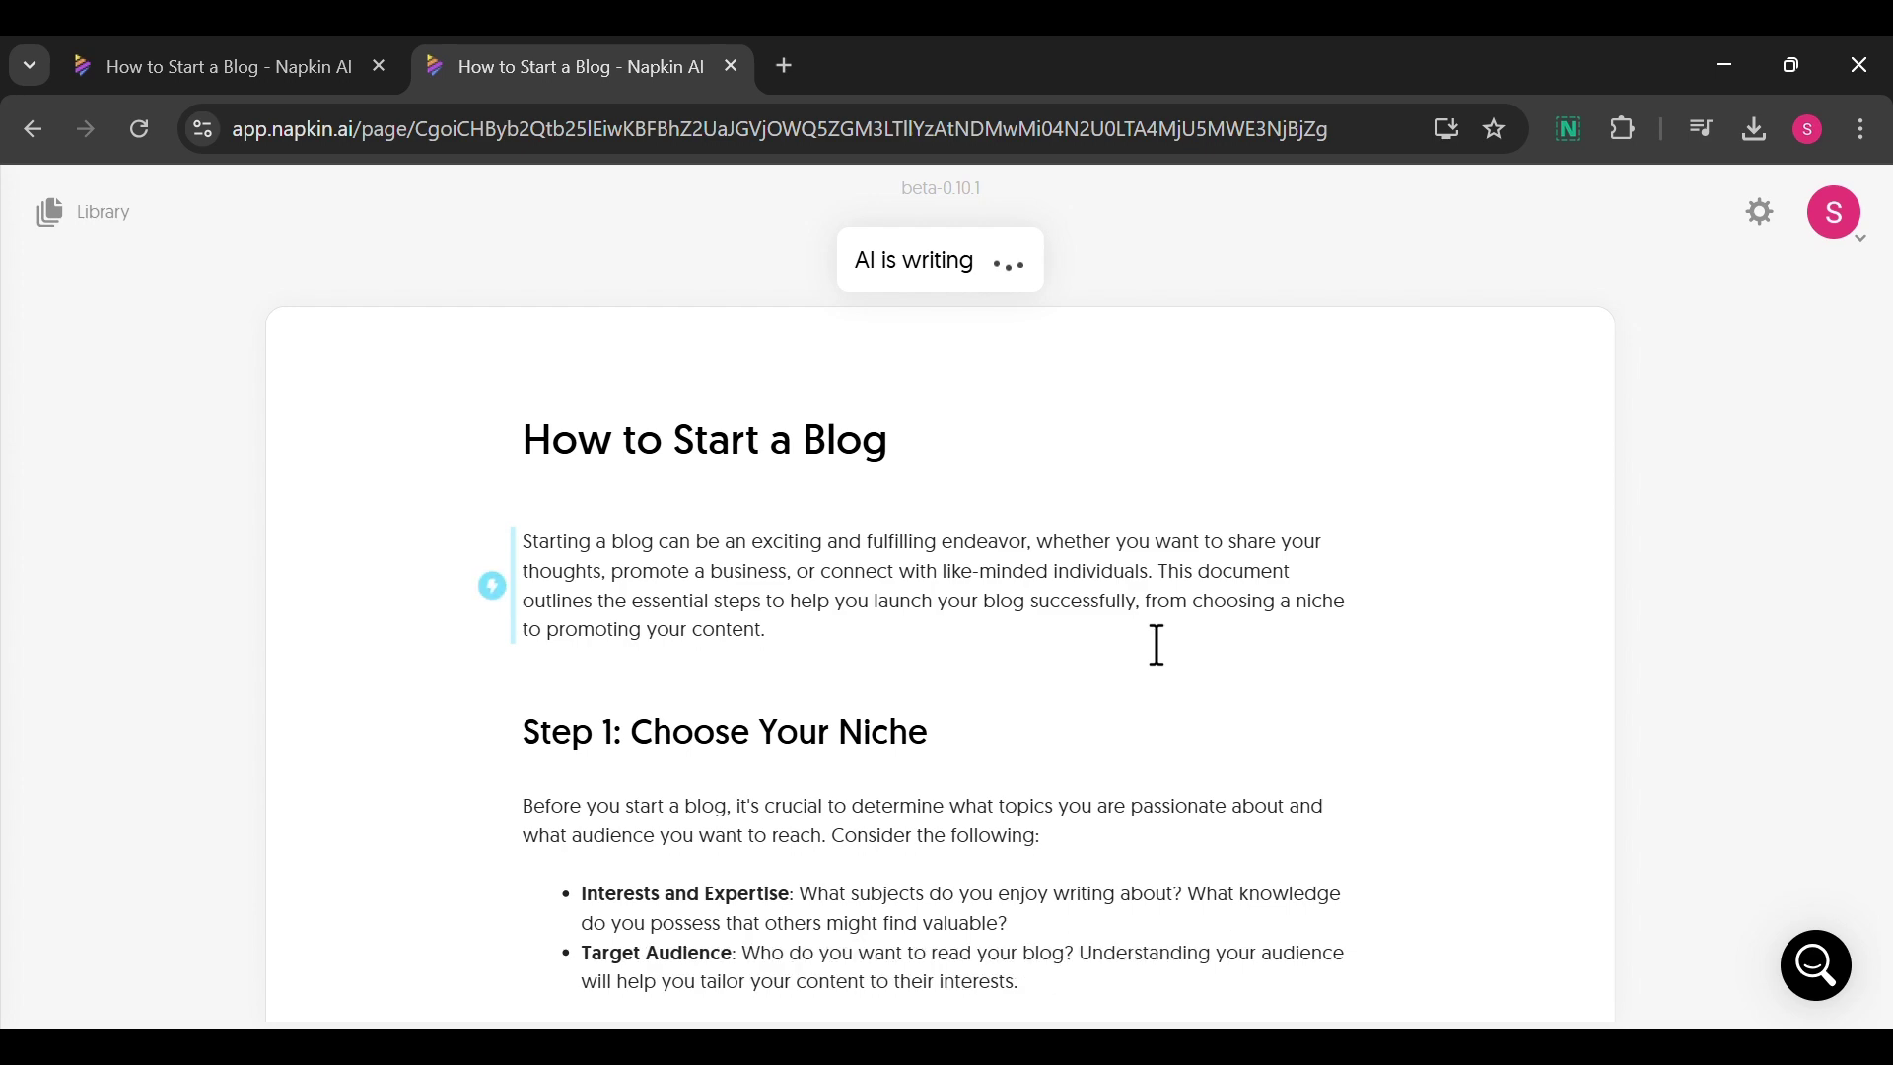
Review the AI-generated blog guide from its introduction through the conclusion.
scroll(1157, 646, down, 15)
scroll(1158, 646, down, 3)
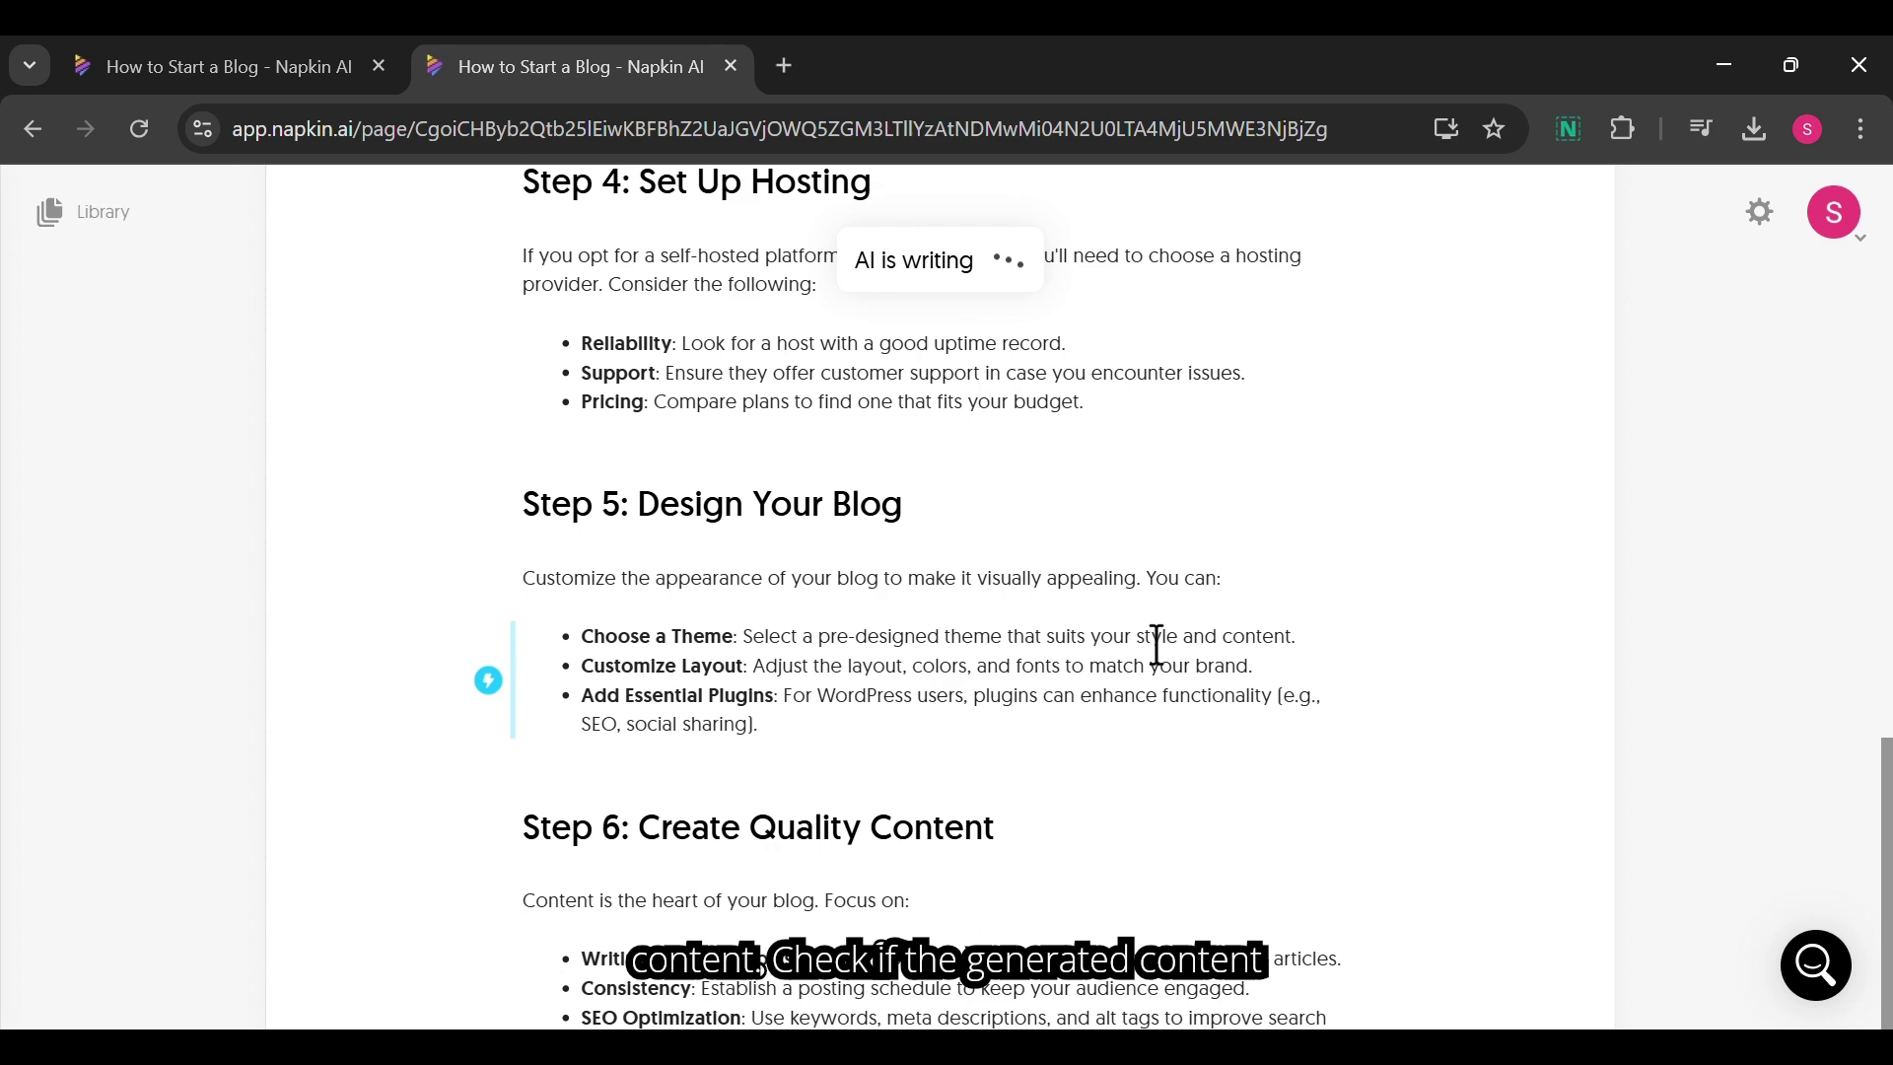
scroll(1157, 646, down, 4)
scroll(1158, 645, down, 5)
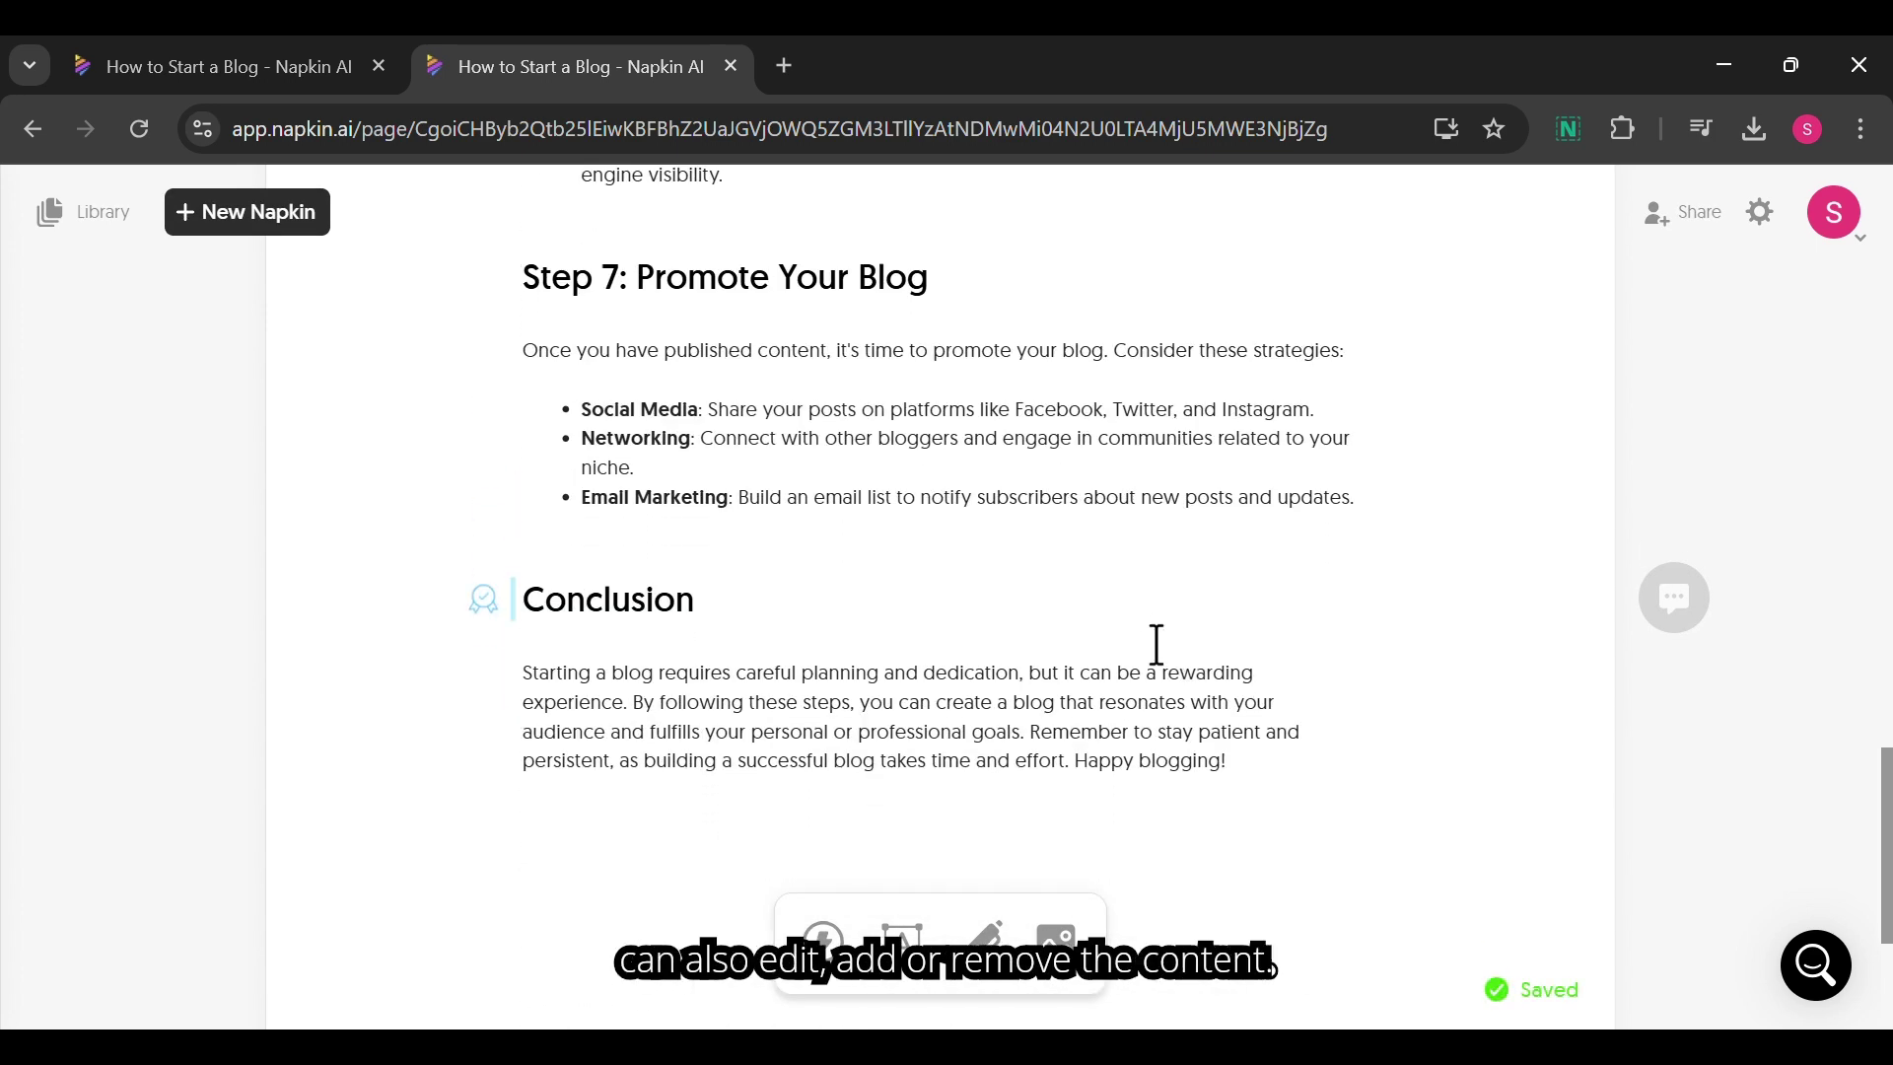
scroll(1158, 646, up, 1)
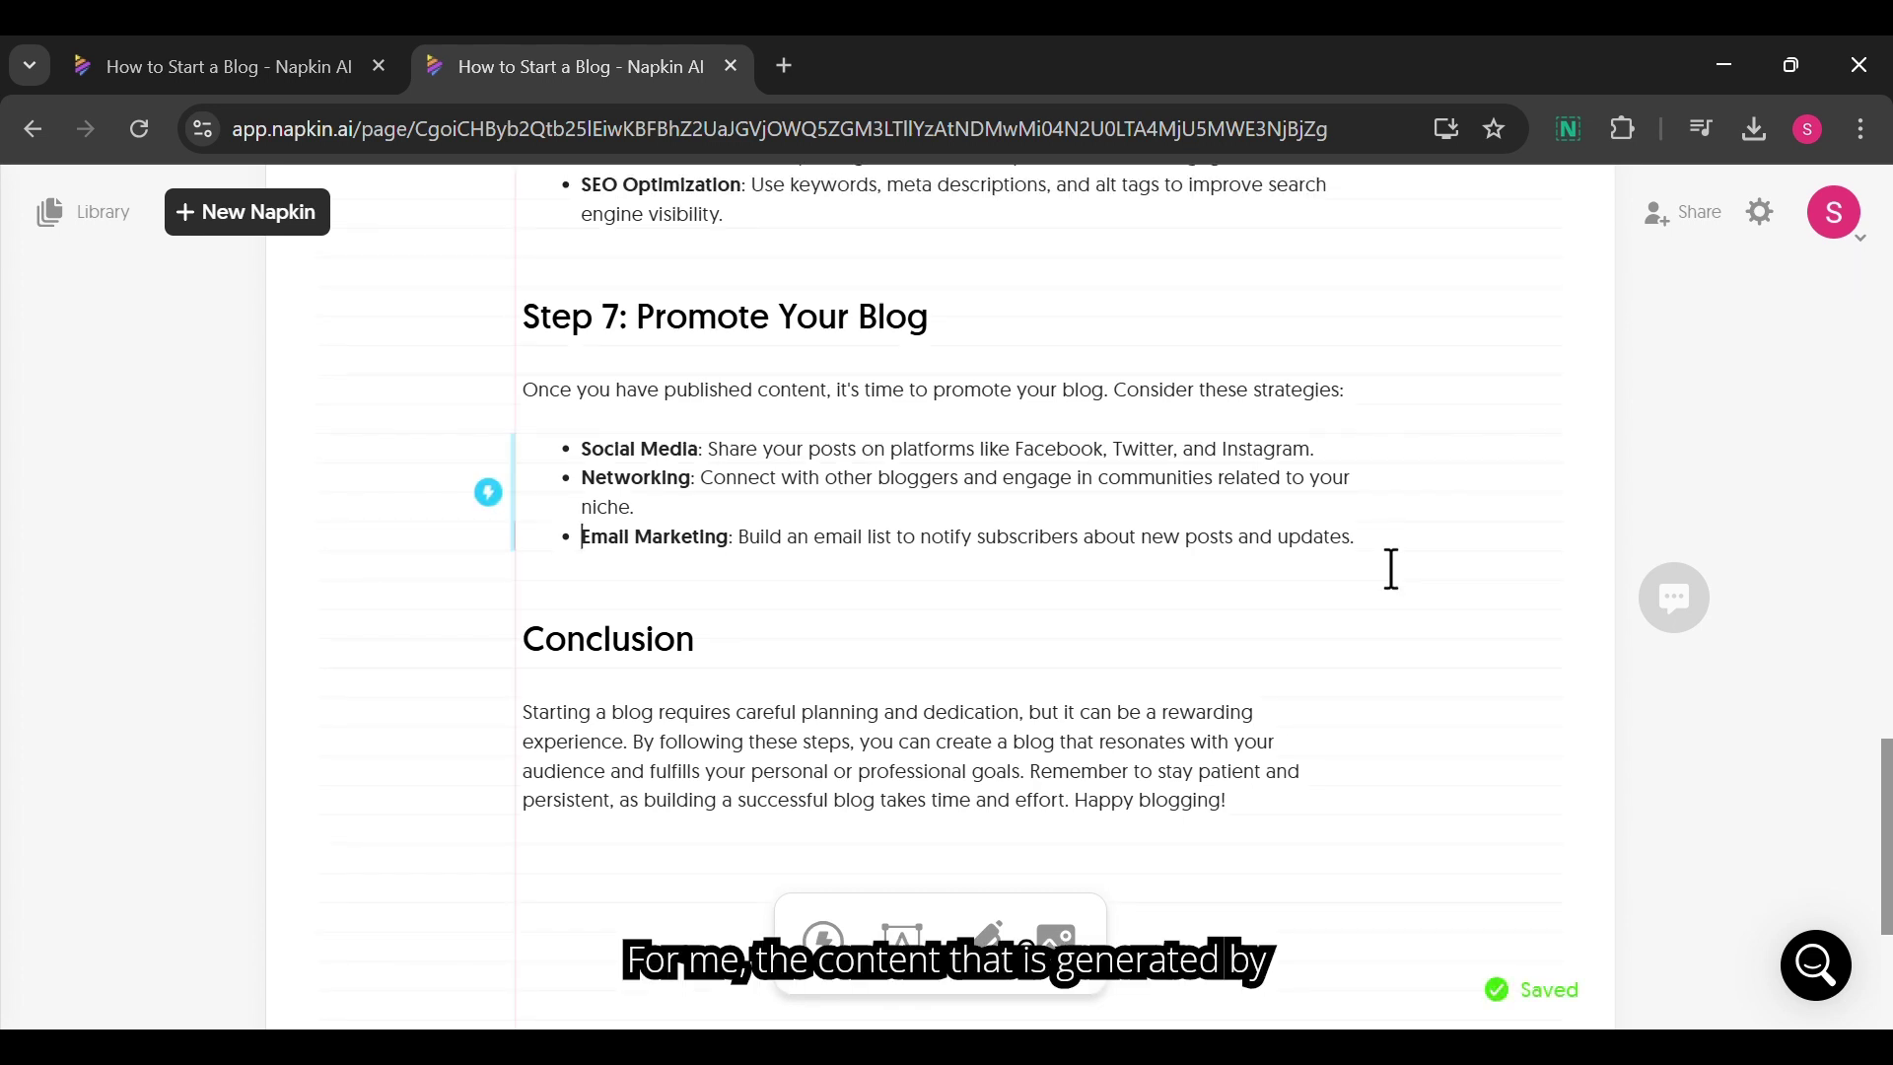
scroll(1125, 618, up, 4)
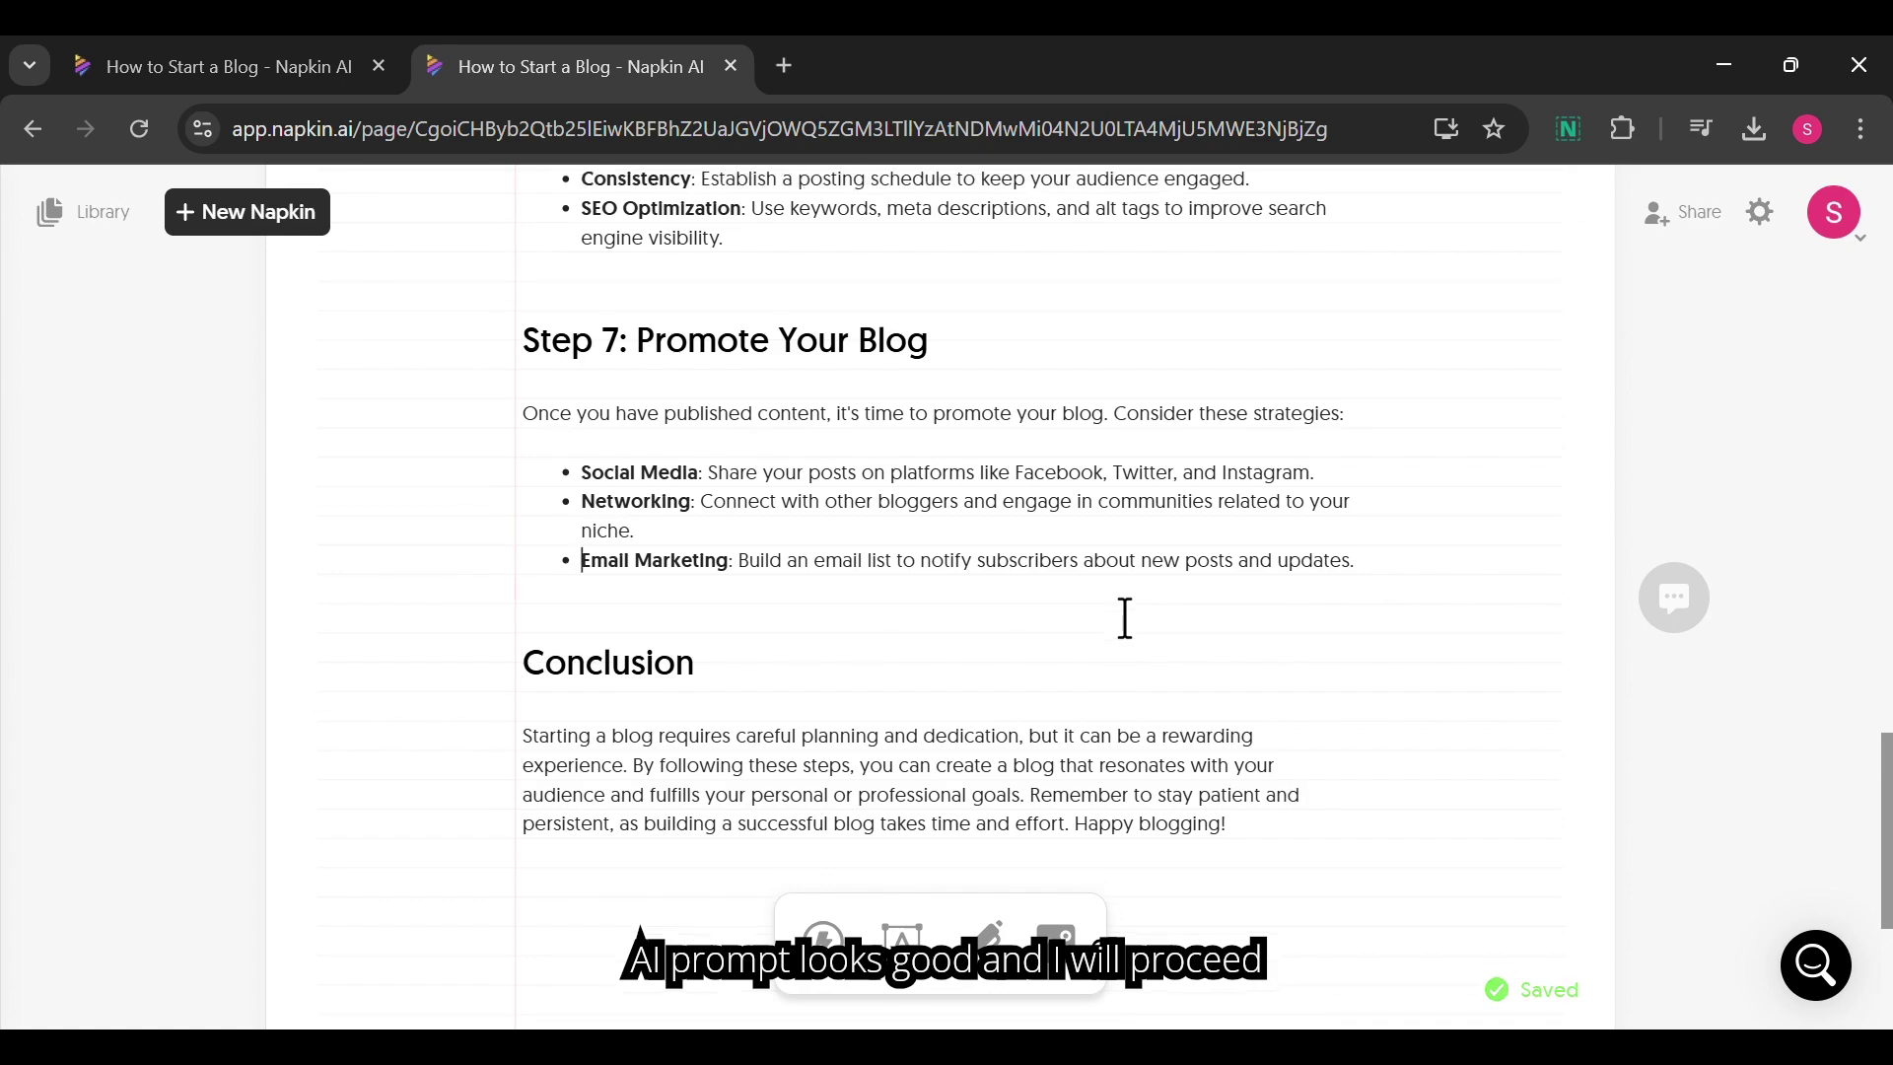
scroll(1125, 618, down, 2)
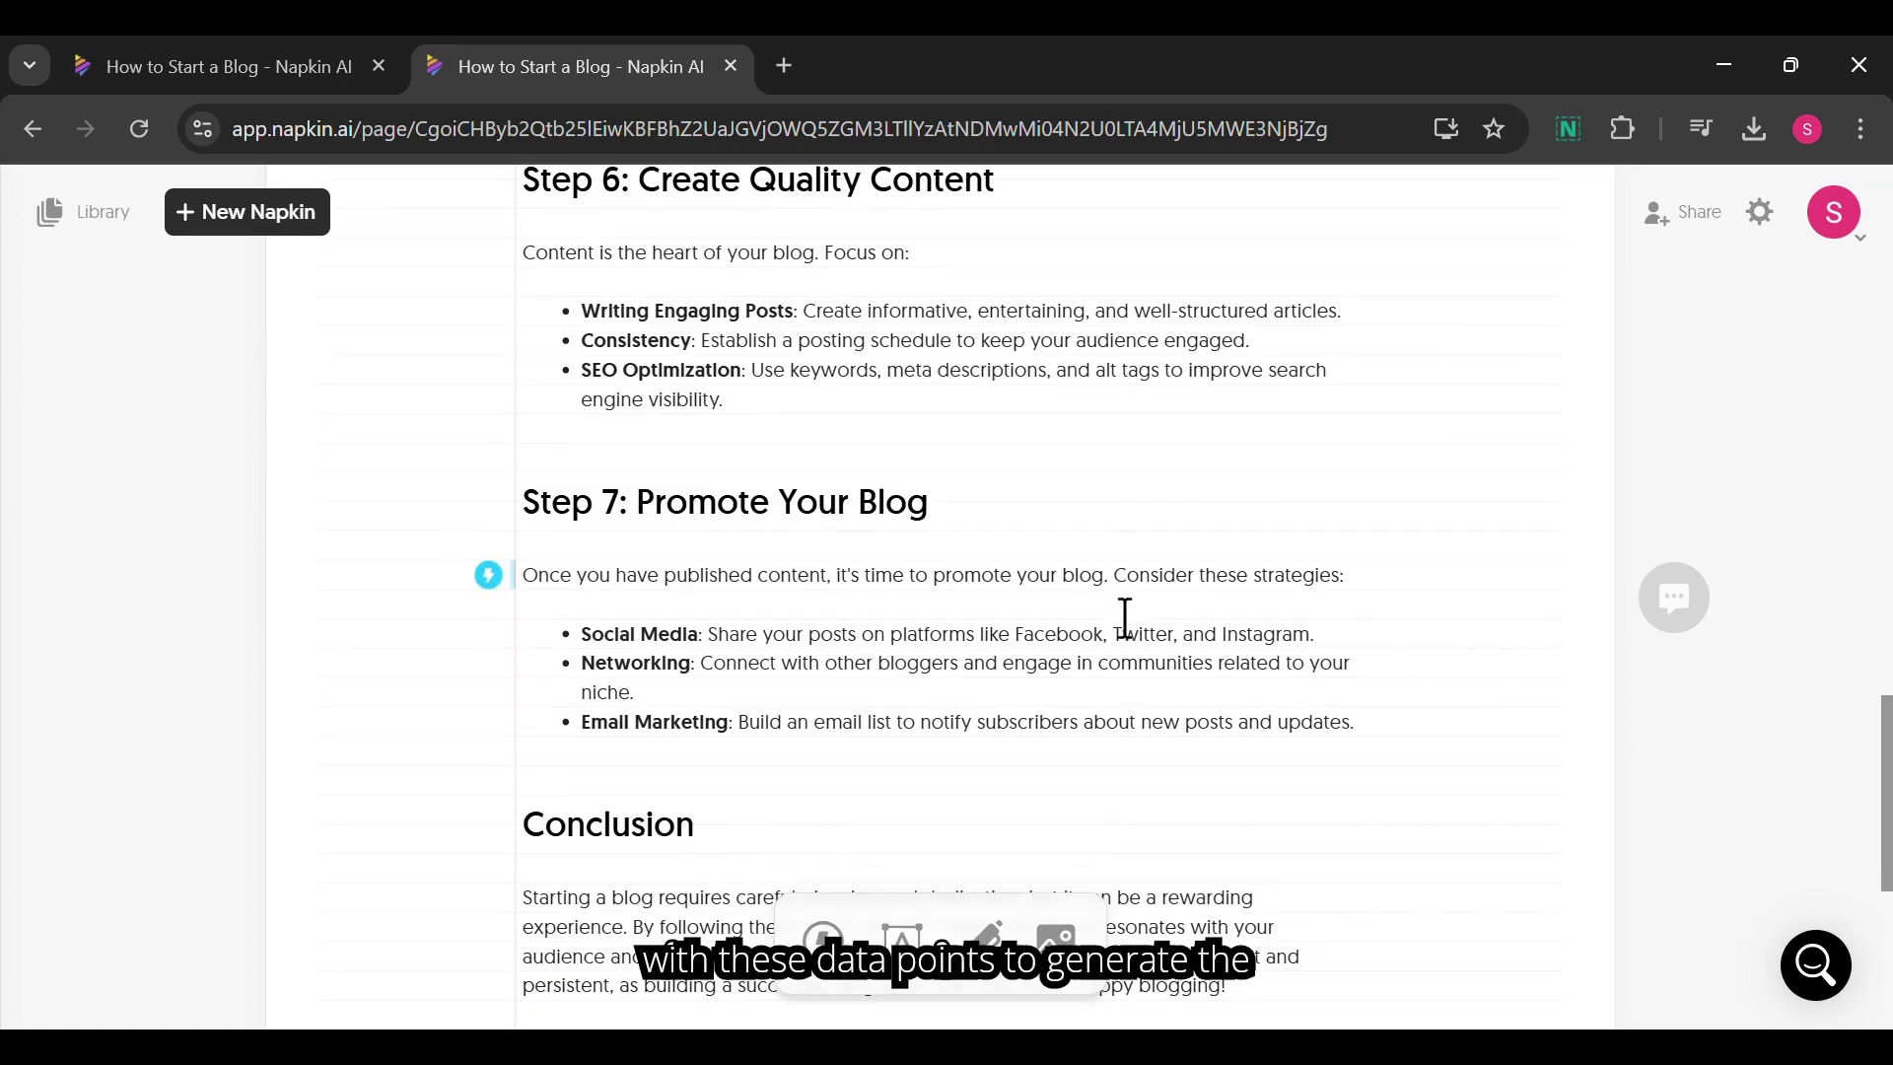
scroll(1125, 618, up, 10)
scroll(1125, 618, up, 14)
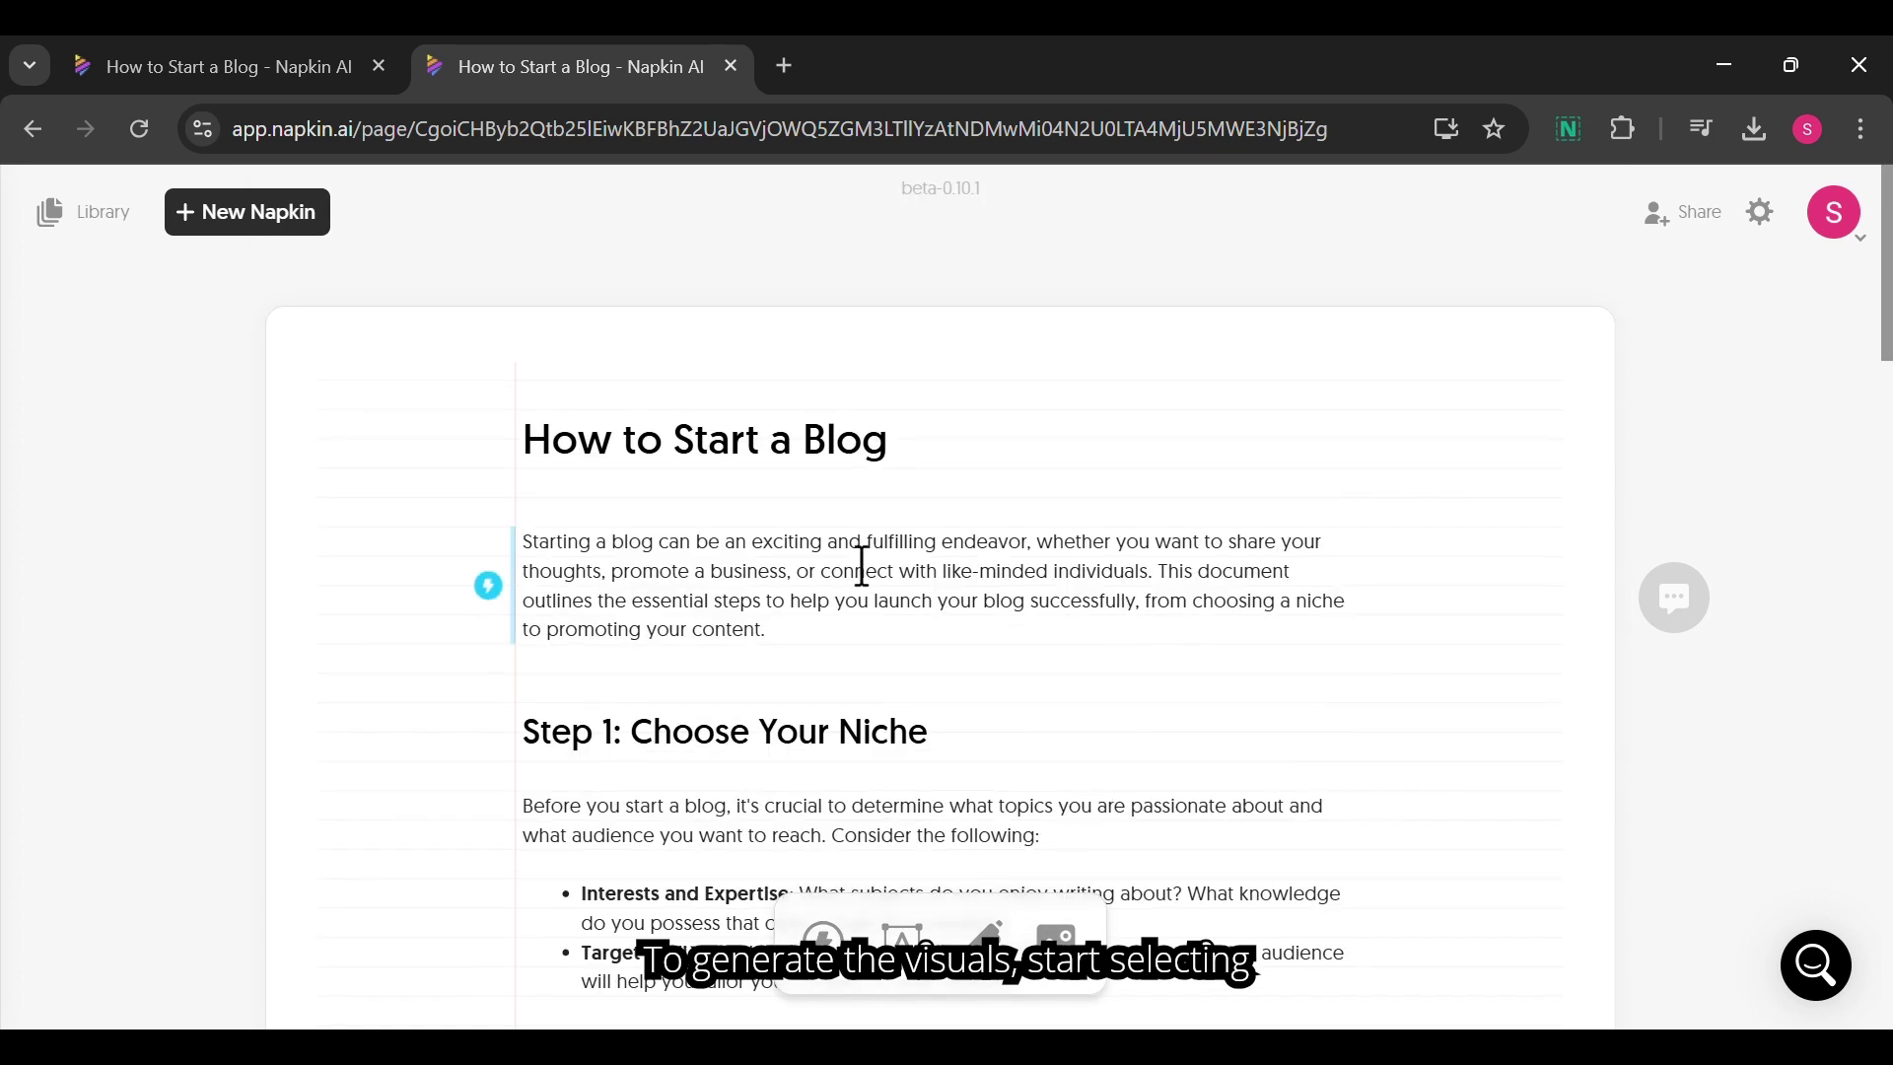
Select the document text from the "How to Start a Blog" title through the last bullet of Step 7, leaving out the Conclusion.
click(577, 466)
key(shift+Down)
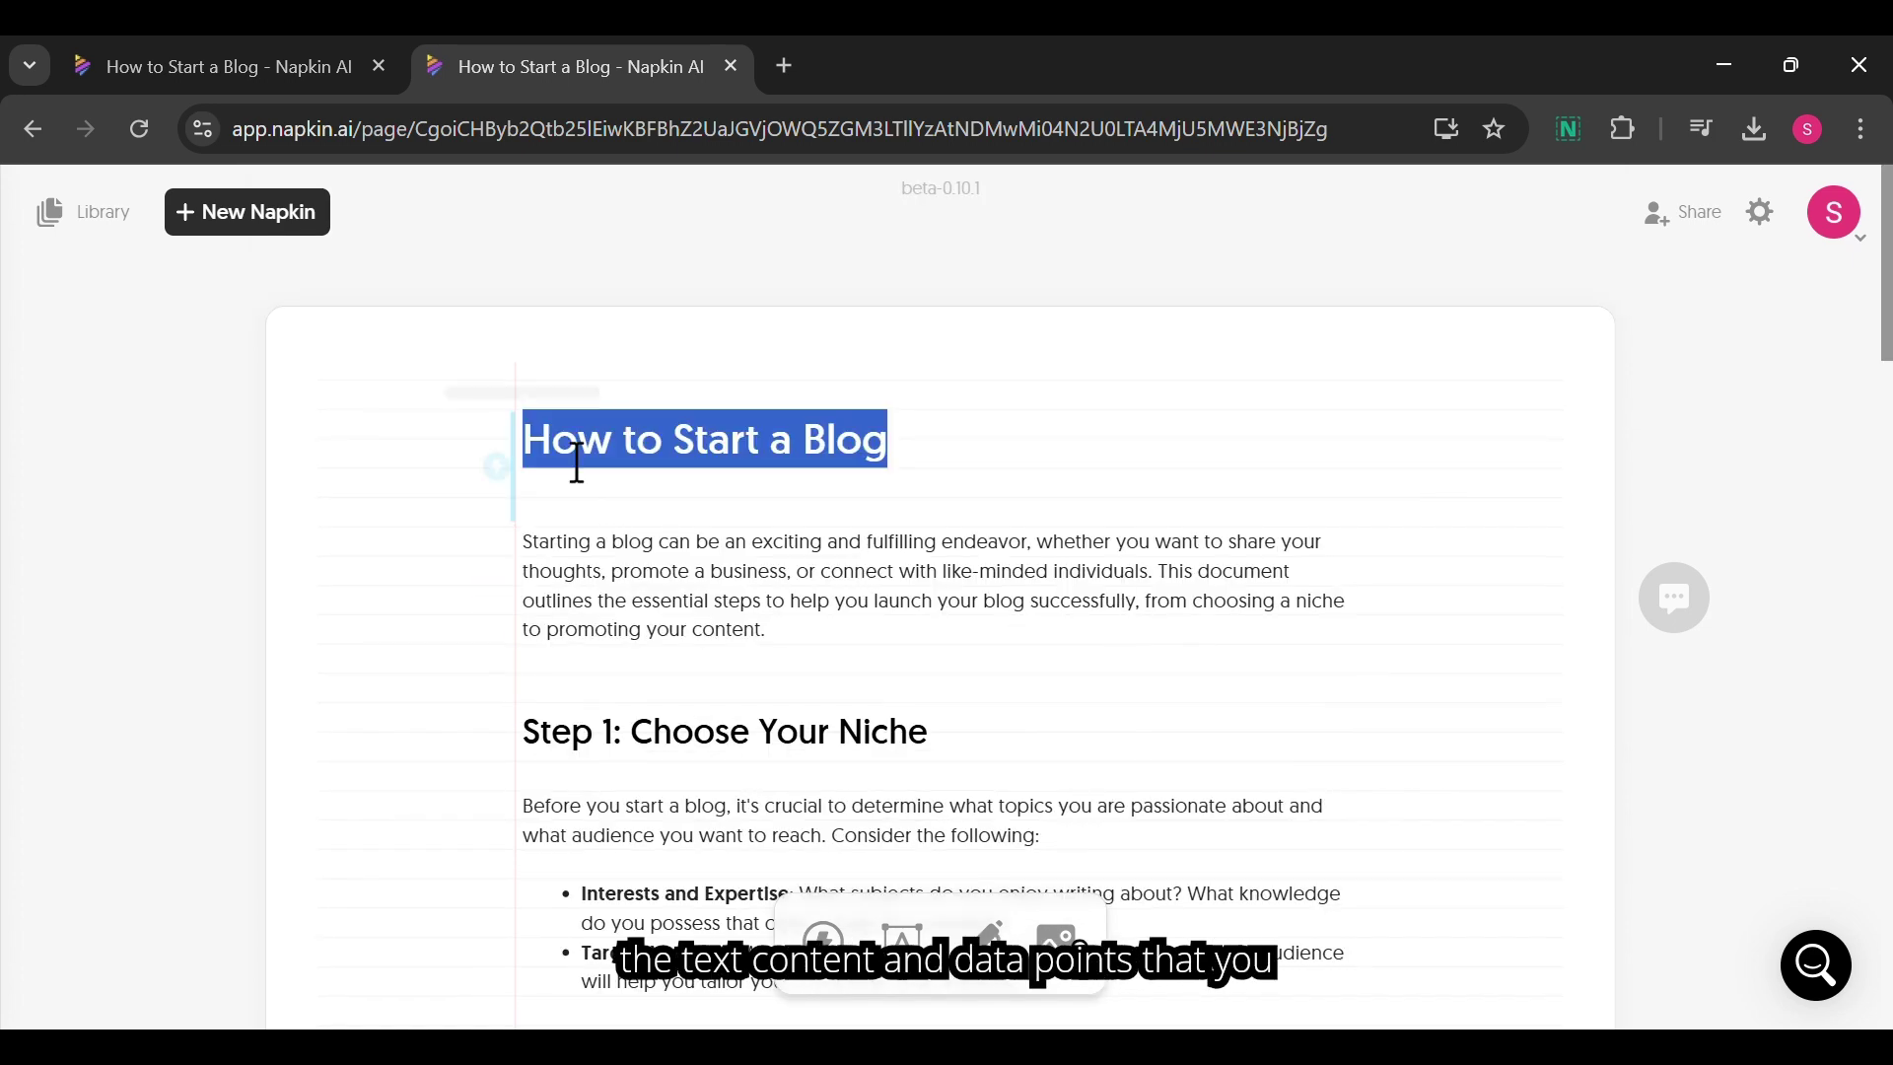
key(shift+Down)
key(shift+Down)
key(shift+Down)
key(shift+Down)
key(shift+Down)
key(shift+Down)
key(shift+Down)
key(shift+Down)
key(shift+Down)
key(shift+Down)
key(shift+Down)
key(shift+Down)
key(shift+Down)
key(shift+Down)
key(shift+Down)
key(shift+Down)
key(shift+Down)
key(shift+Down)
key(shift+Down)
key(shift+Down)
key(shift+Down)
key(shift+Down)
key(shift+Down)
key(shift+Down)
key(shift+Down)
key(shift+Down)
key(shift+Down)
key(shift+Down)
key(shift+Down)
key(shift+Down)
key(shift+Down)
key(shift+Down)
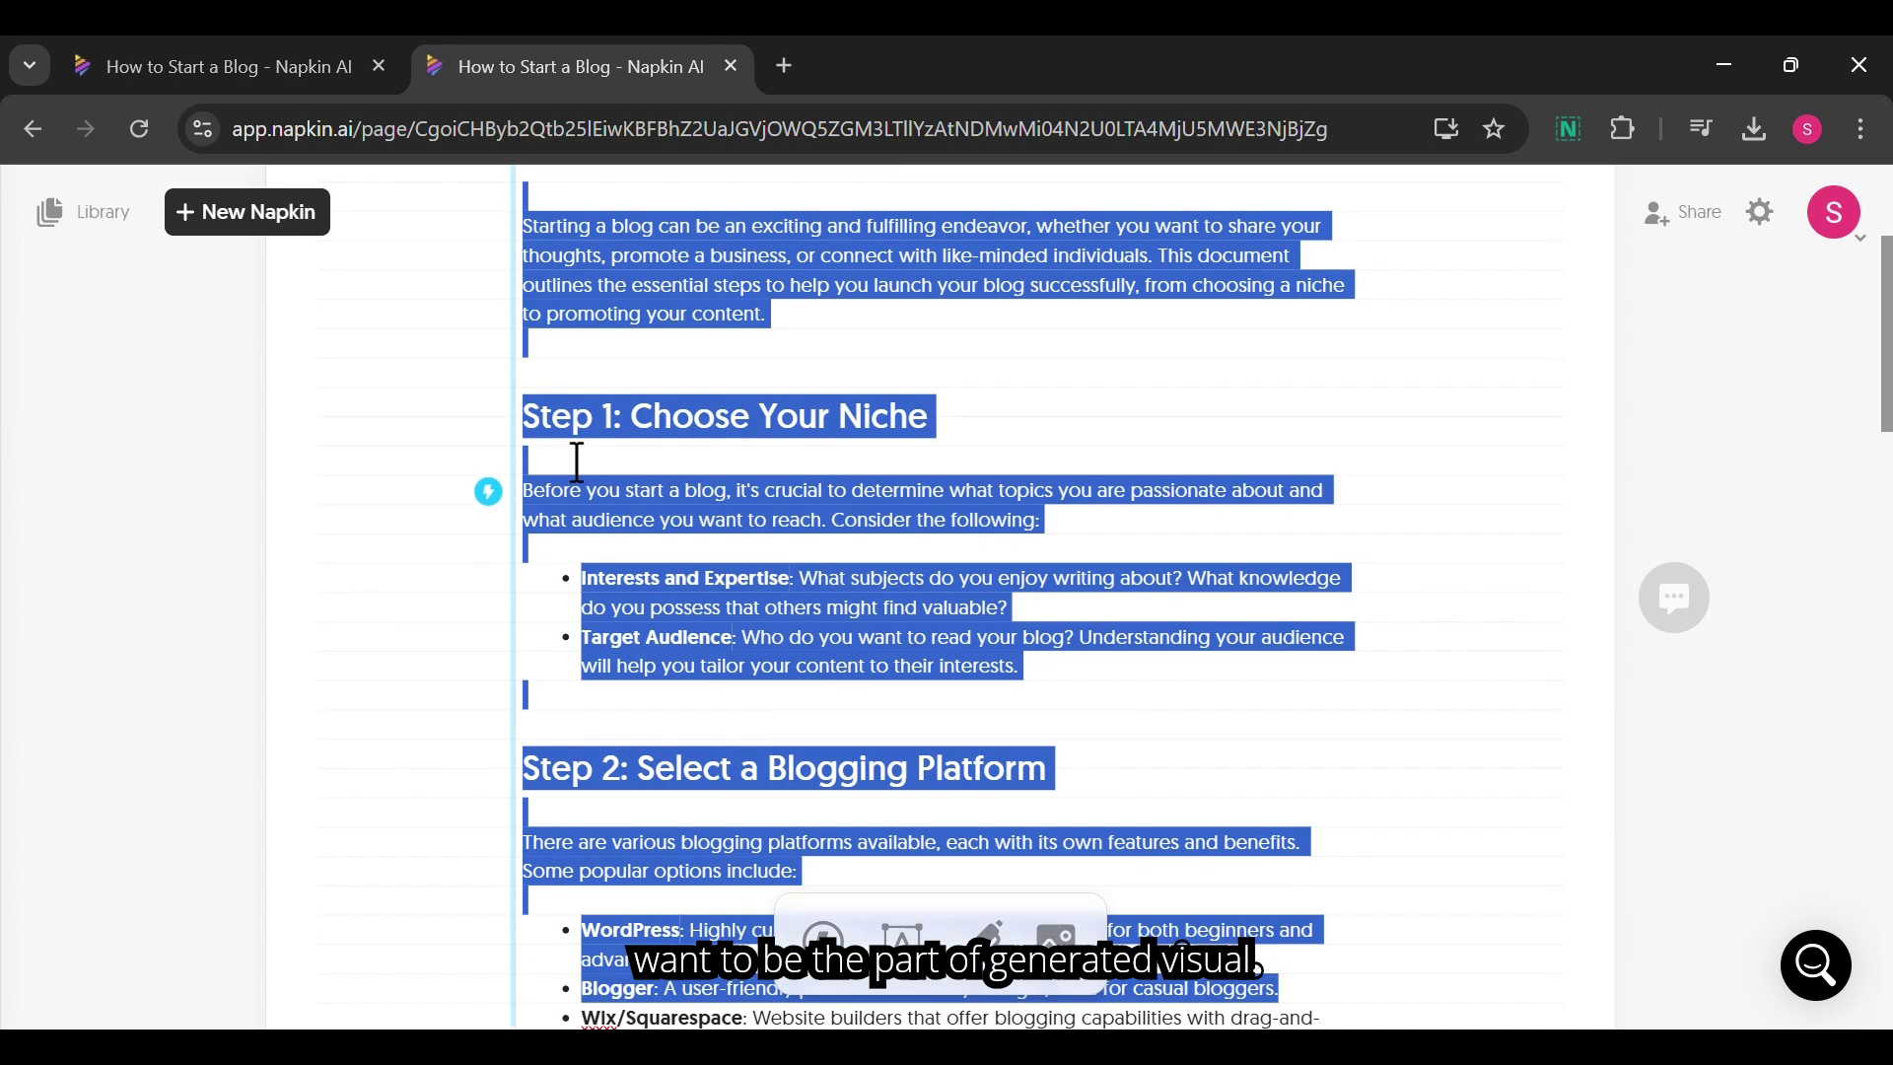
key(shift+Down)
key(shift+Down)
key(shift+Down)
key(shift+Down)
key(shift+Down)
key(shift+Down)
key(shift+Down)
key(shift+Down)
key(shift+Down)
key(shift+Down)
key(shift+Down)
key(shift+Down)
key(shift+Down)
key(shift+Down)
key(shift+Down)
key(shift+Down)
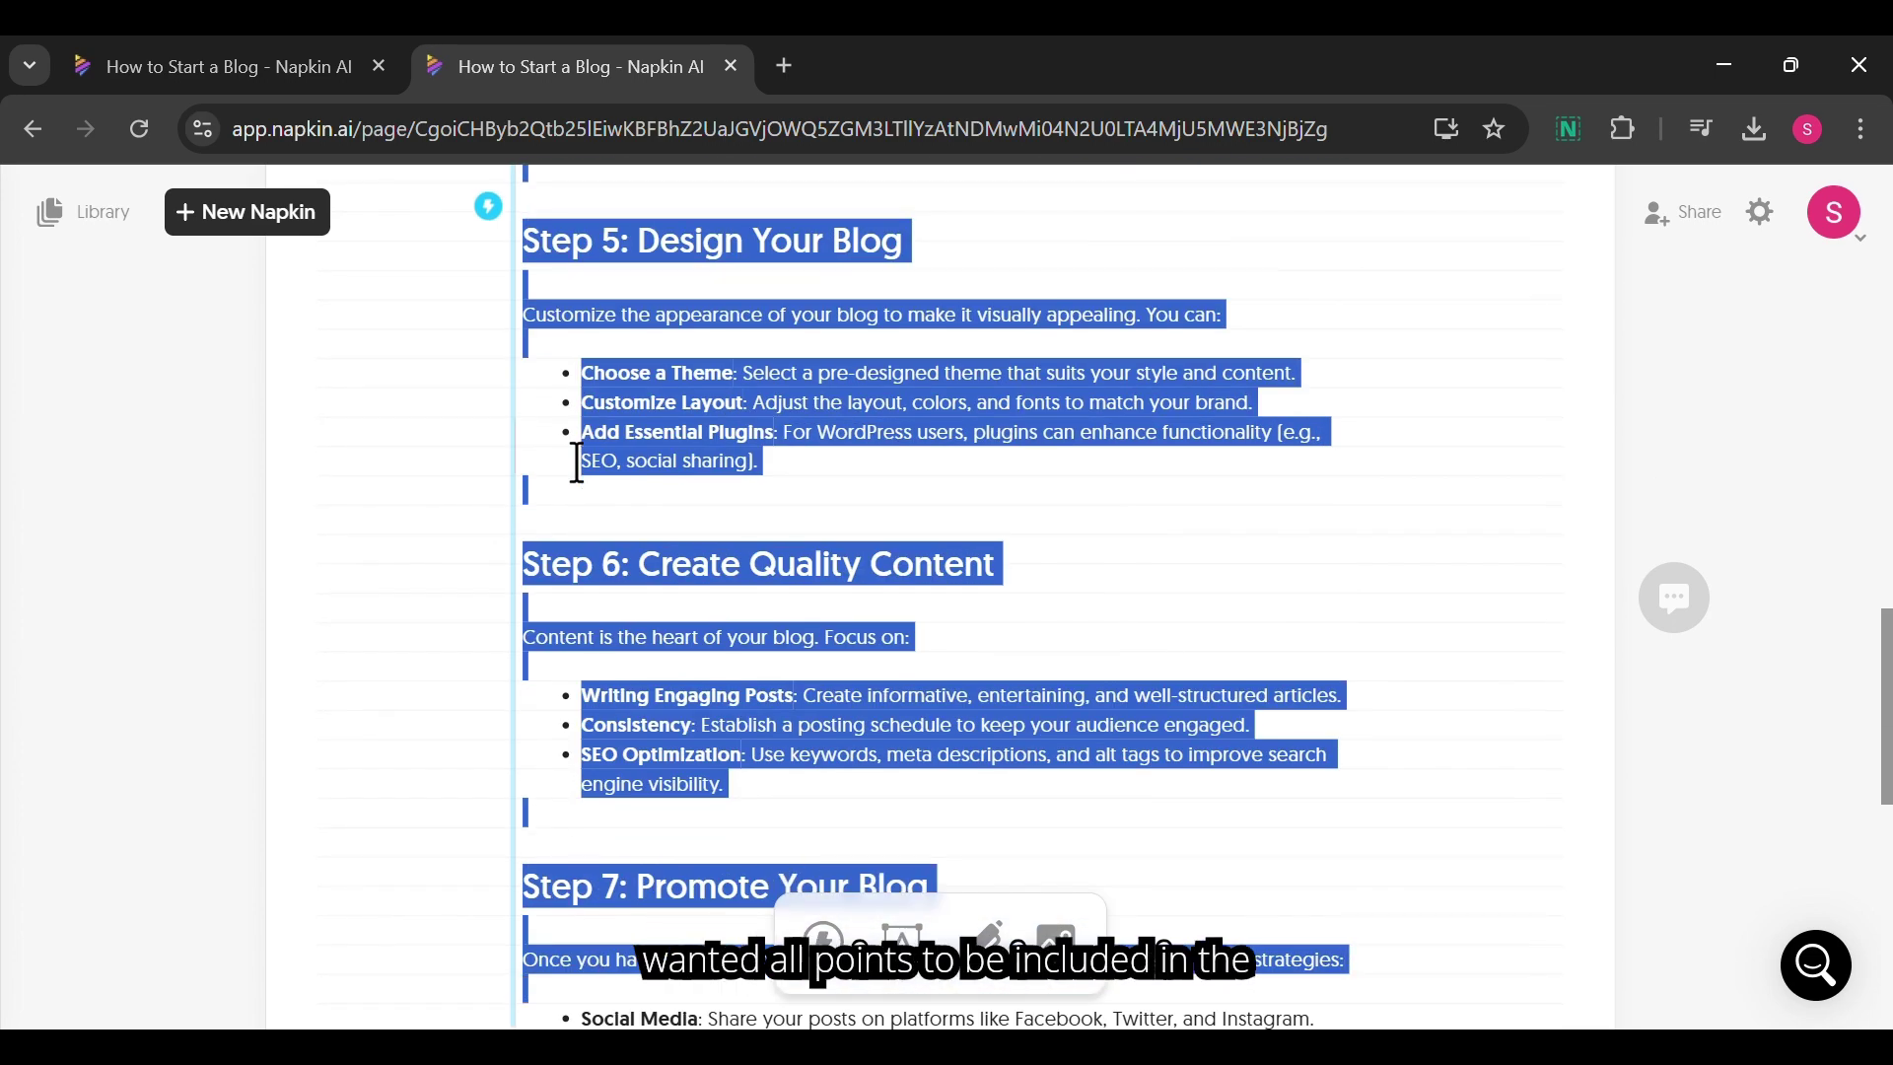
key(shift+Down)
key(shift+Down)
key(shift+Down)
key(shift+Down)
key(shift+Down)
key(shift+Down)
key(shift+Down)
key(shift+Down)
key(shift+Down)
key(shift+Down)
key(shift+Up)
key(shift+Up)
key(shift+Up)
key(shift+Up)
key(shift+Up)
key(shift+Up)
key(shift+Up)
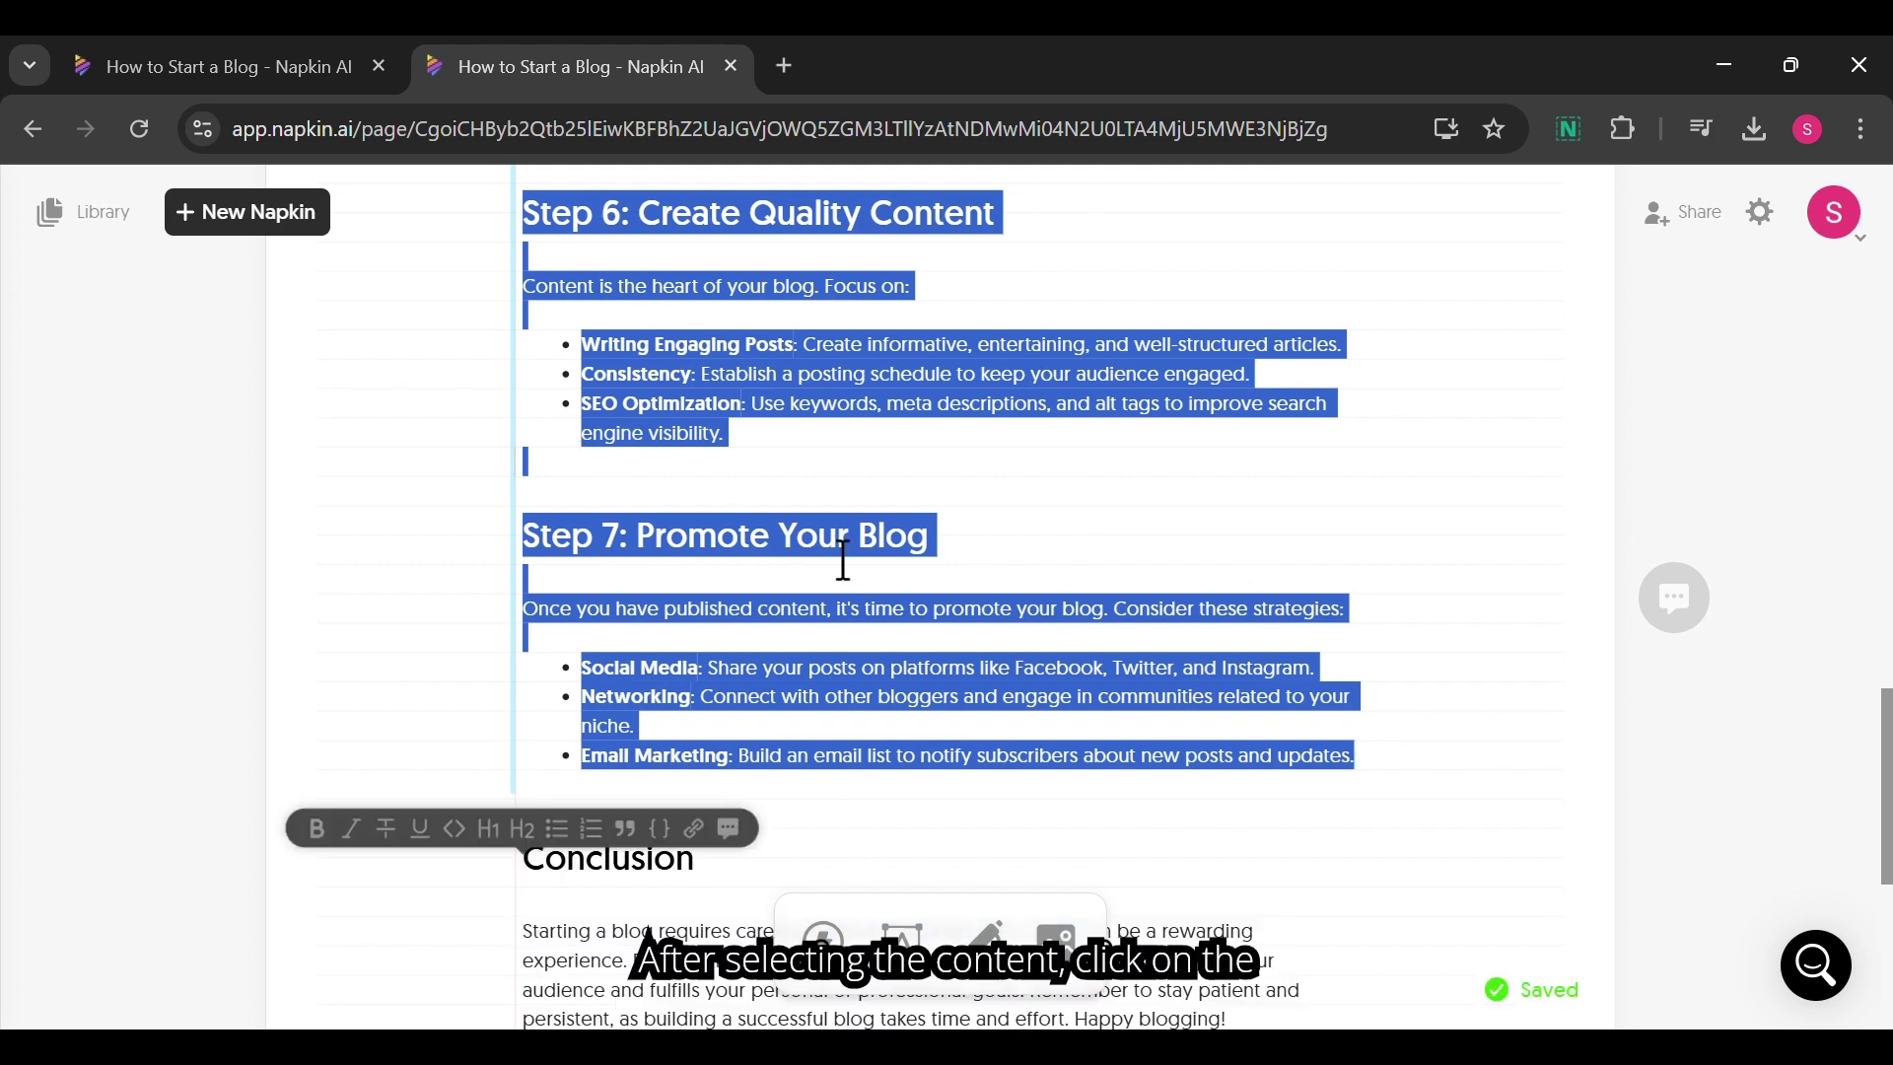
Generate visuals from the selected blog text and bring the suggestions below Step 7 into view.
scroll(929, 522, up, 4)
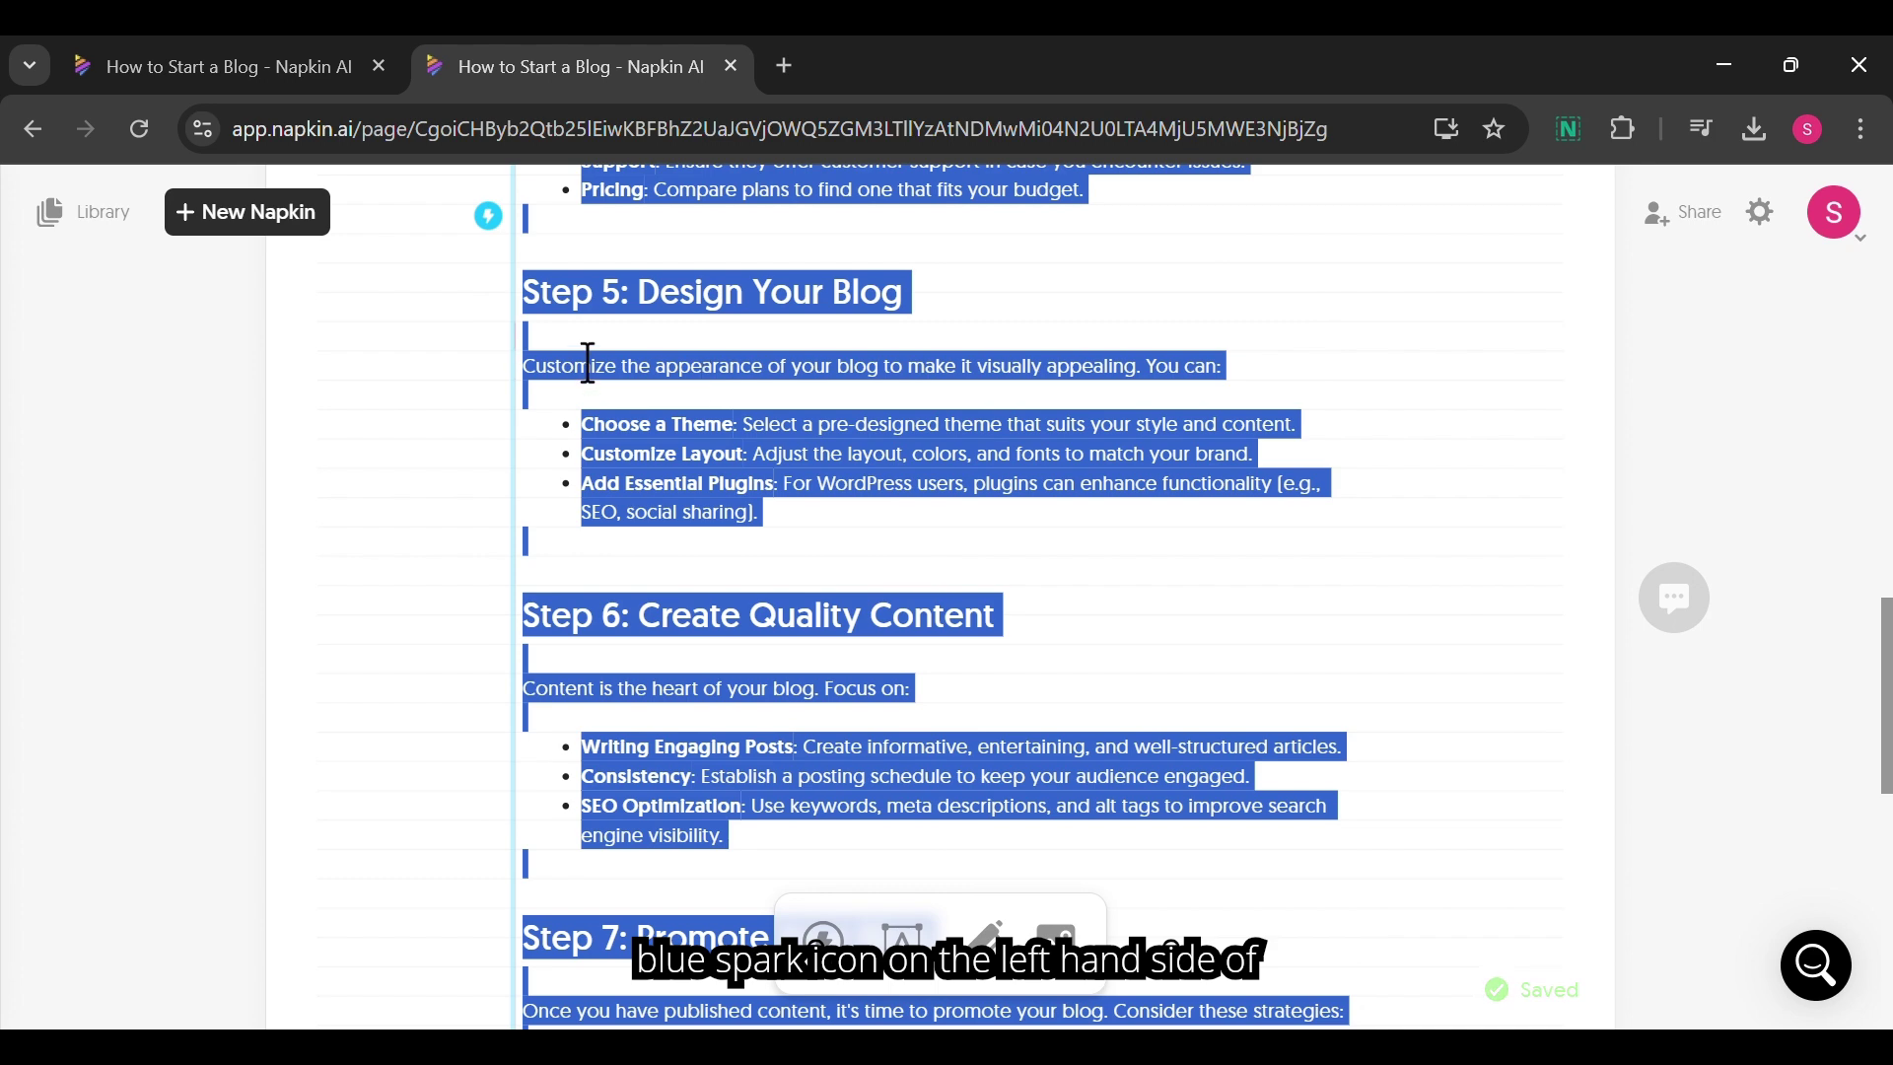
click(499, 226)
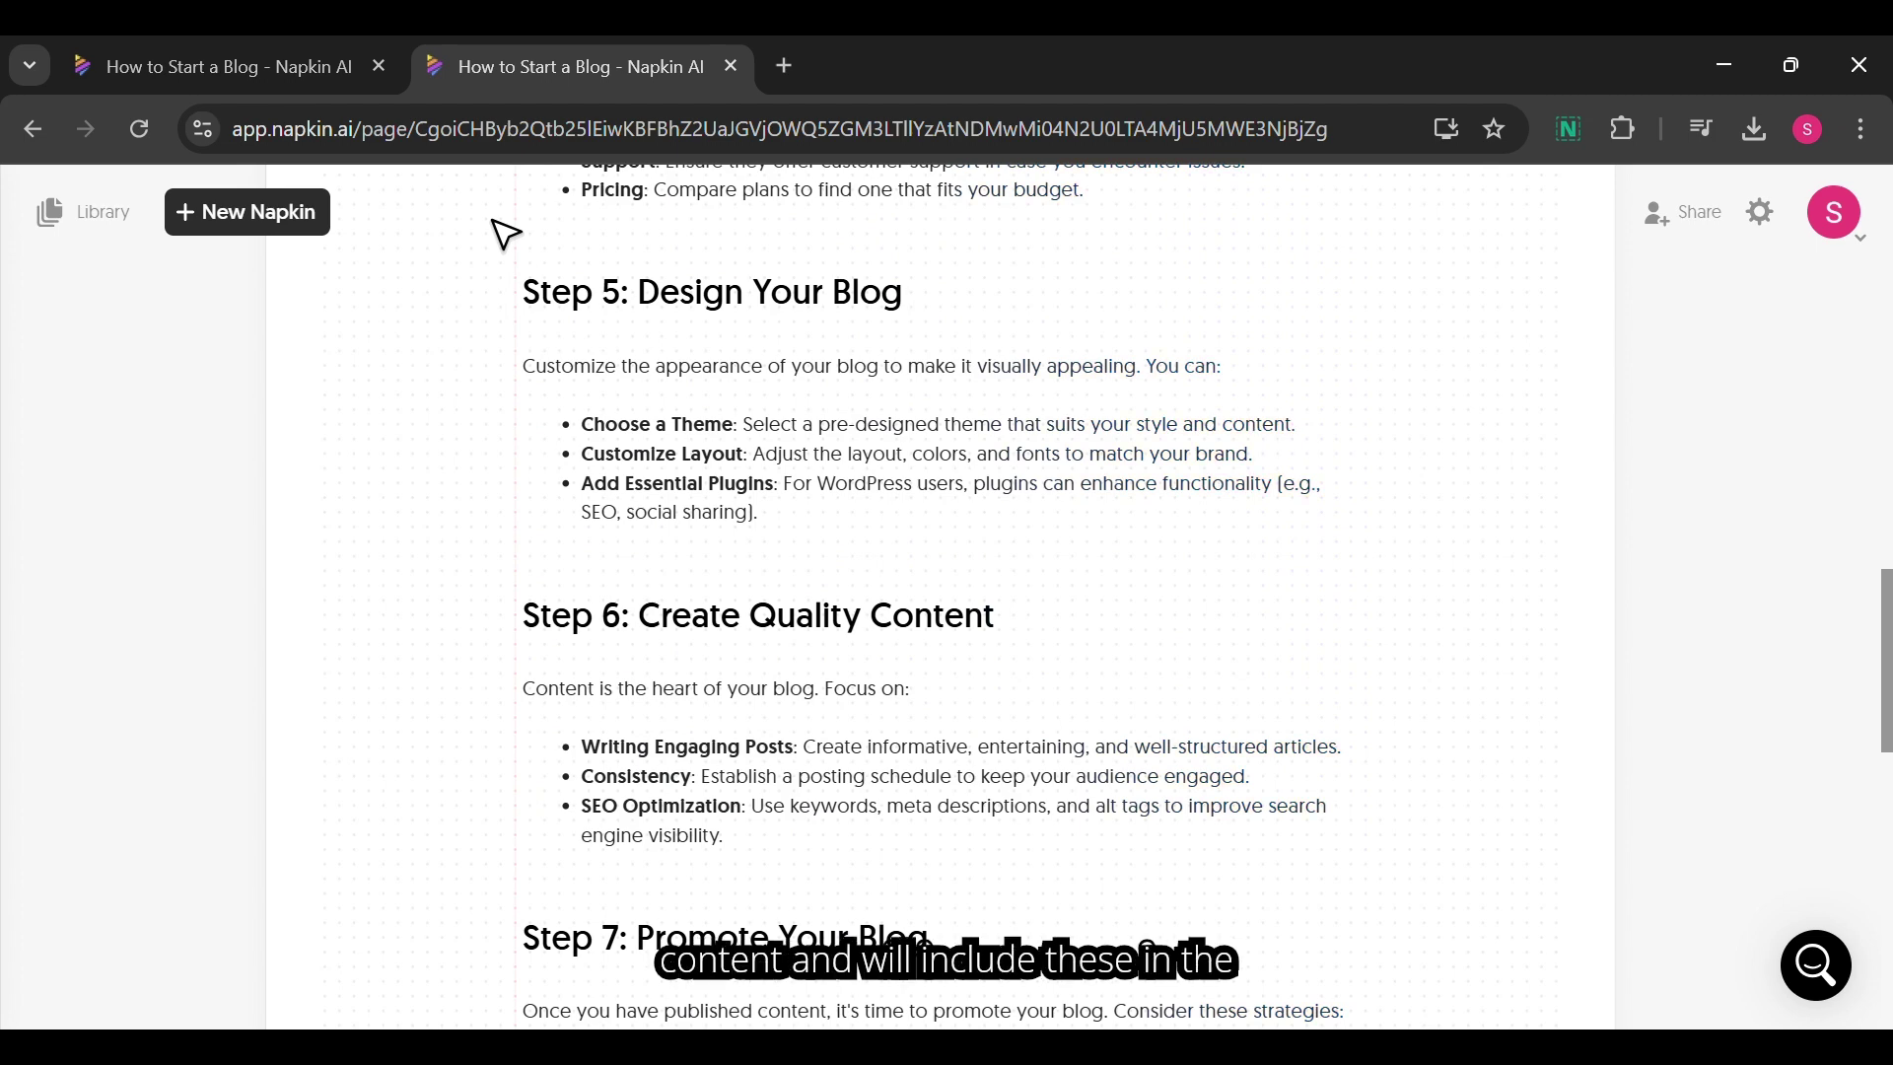
scroll(747, 495, down, 4)
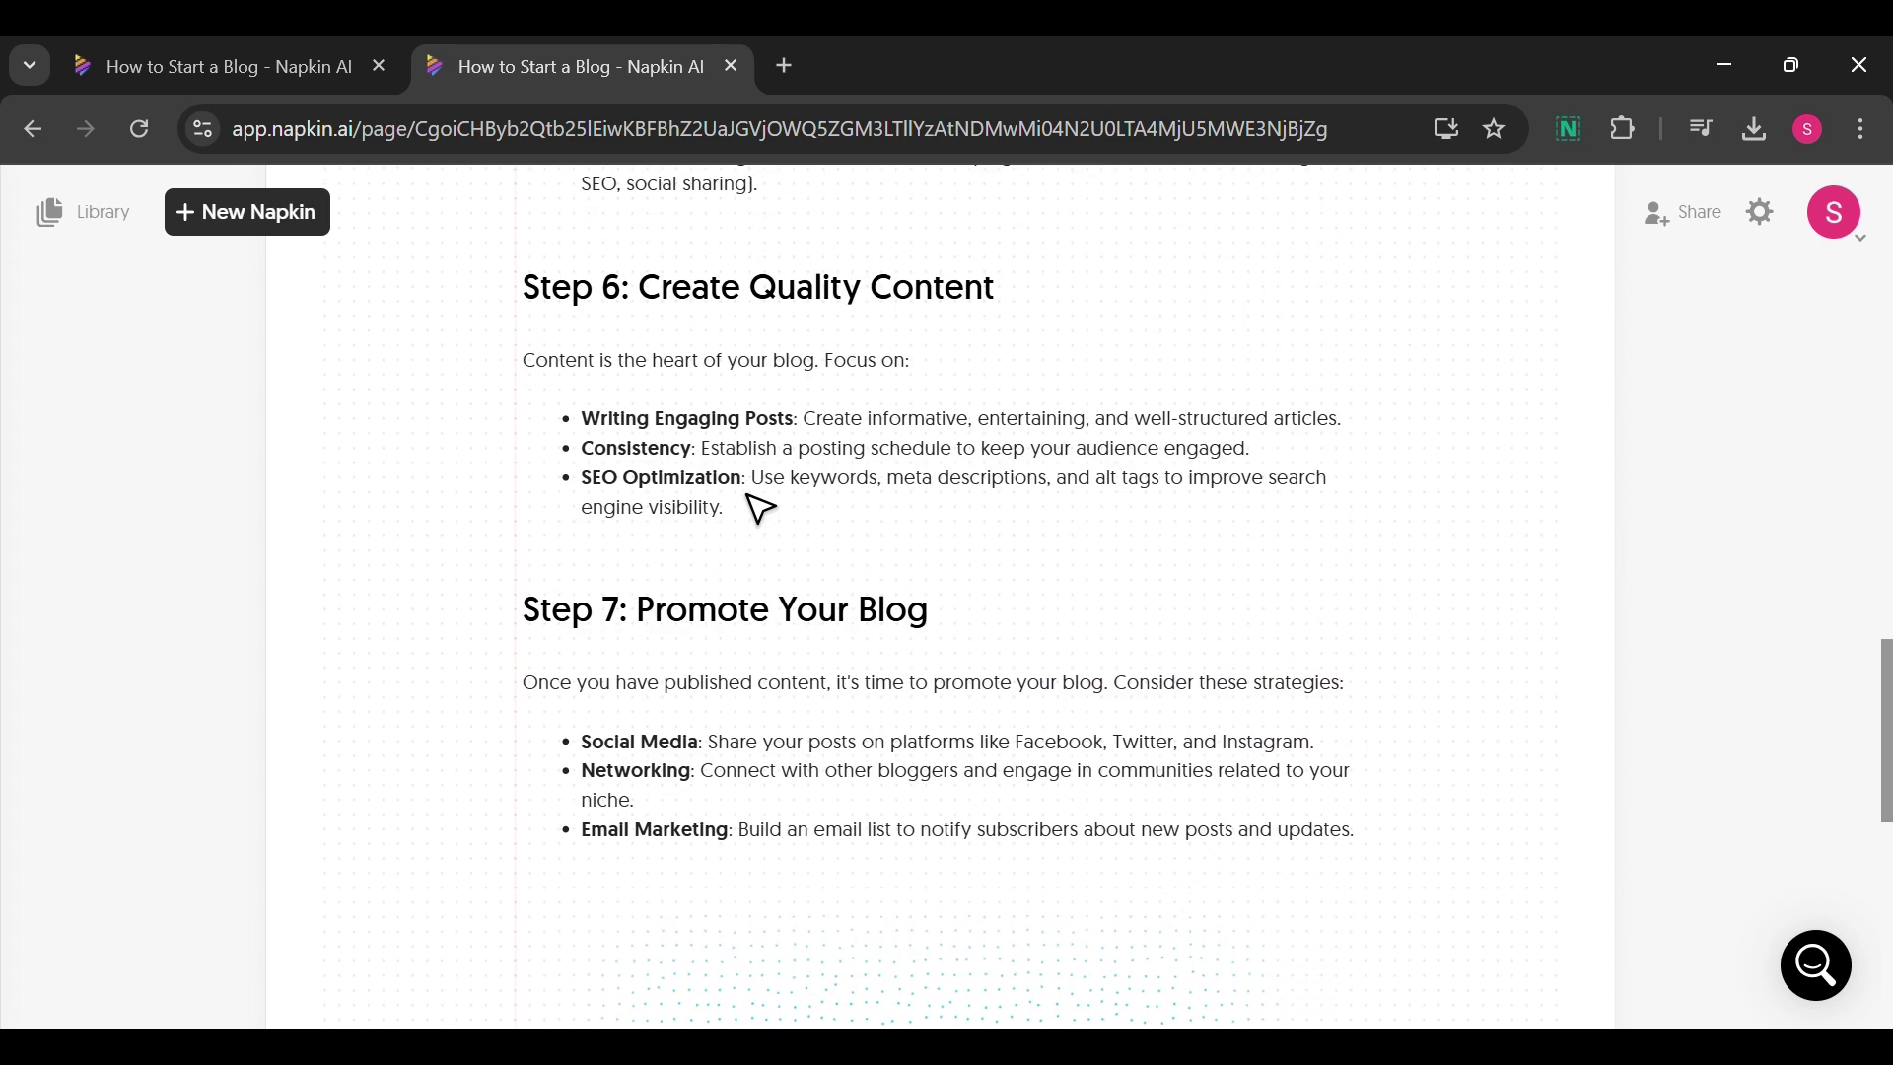
scroll(760, 508, down, 2)
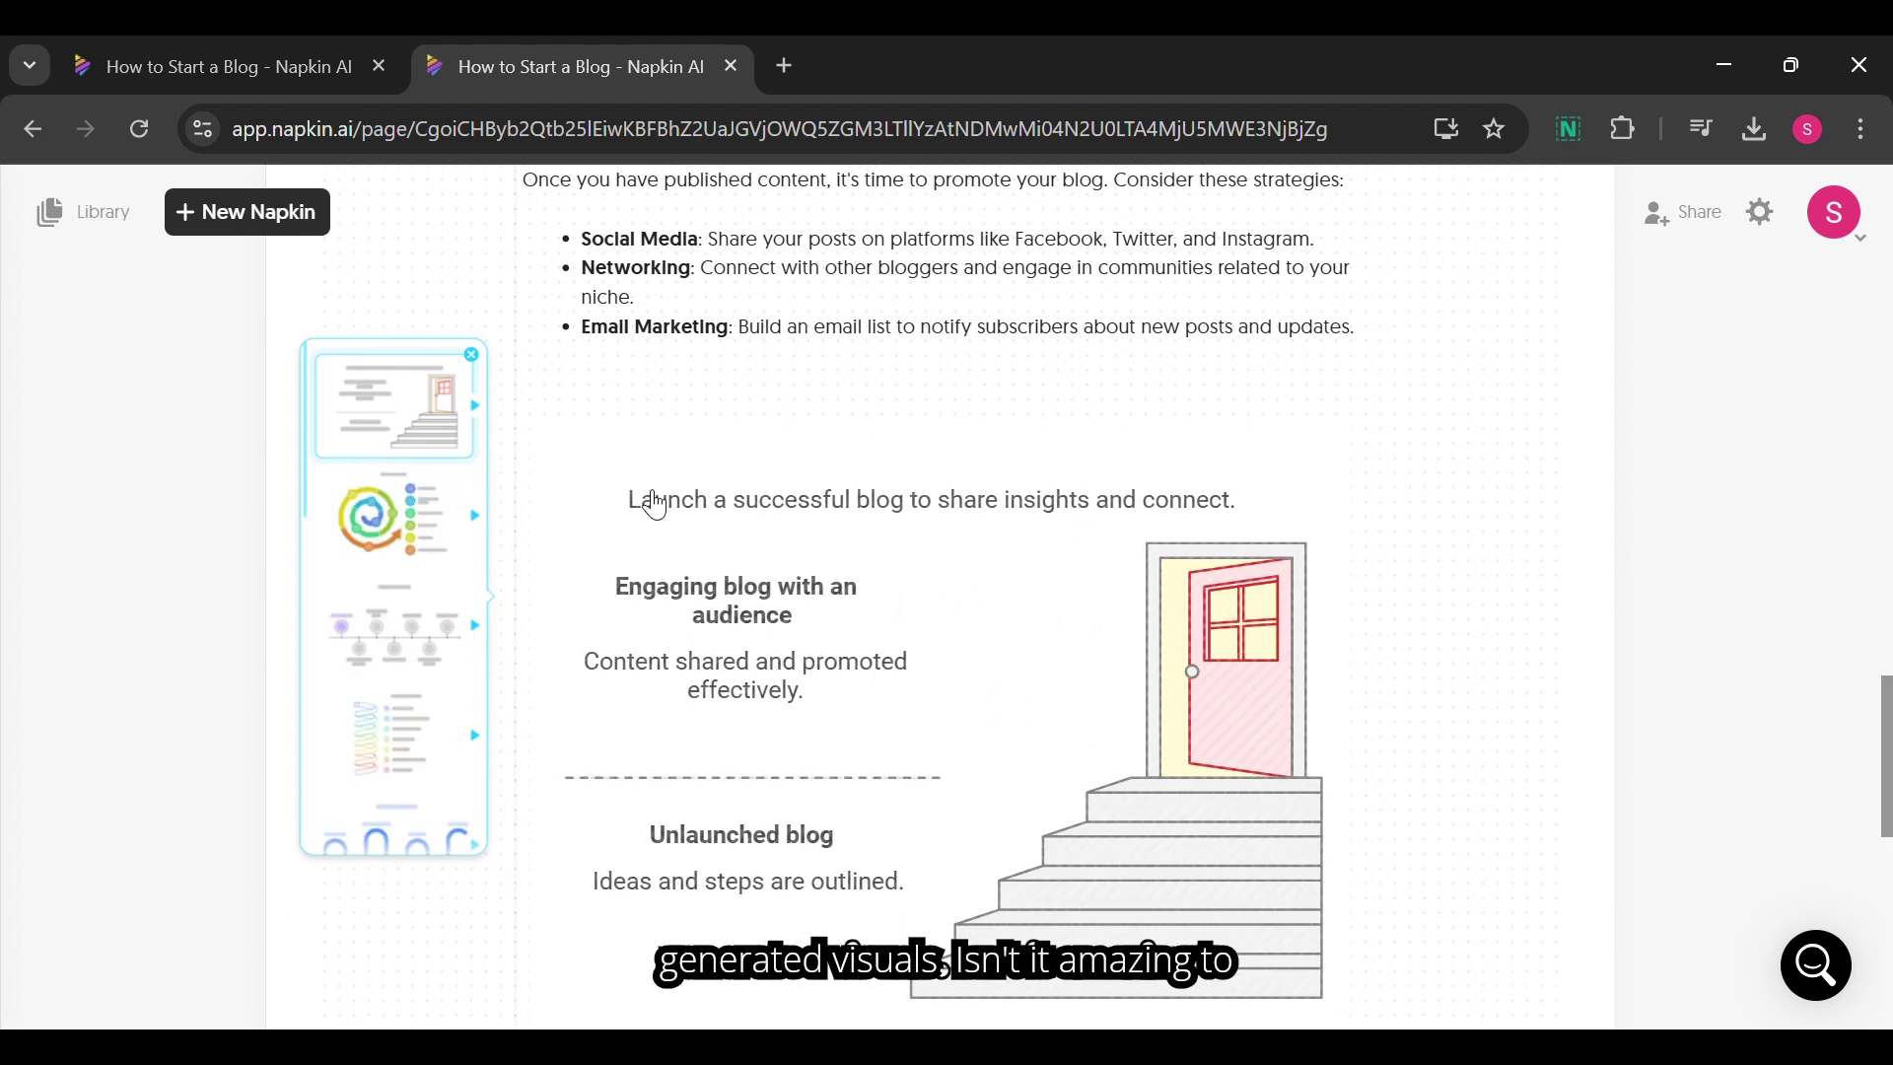
Preview the suggested layouts for the blog visual, including the spiral, timeline, spring, winding path, staircase and gears.
click(405, 533)
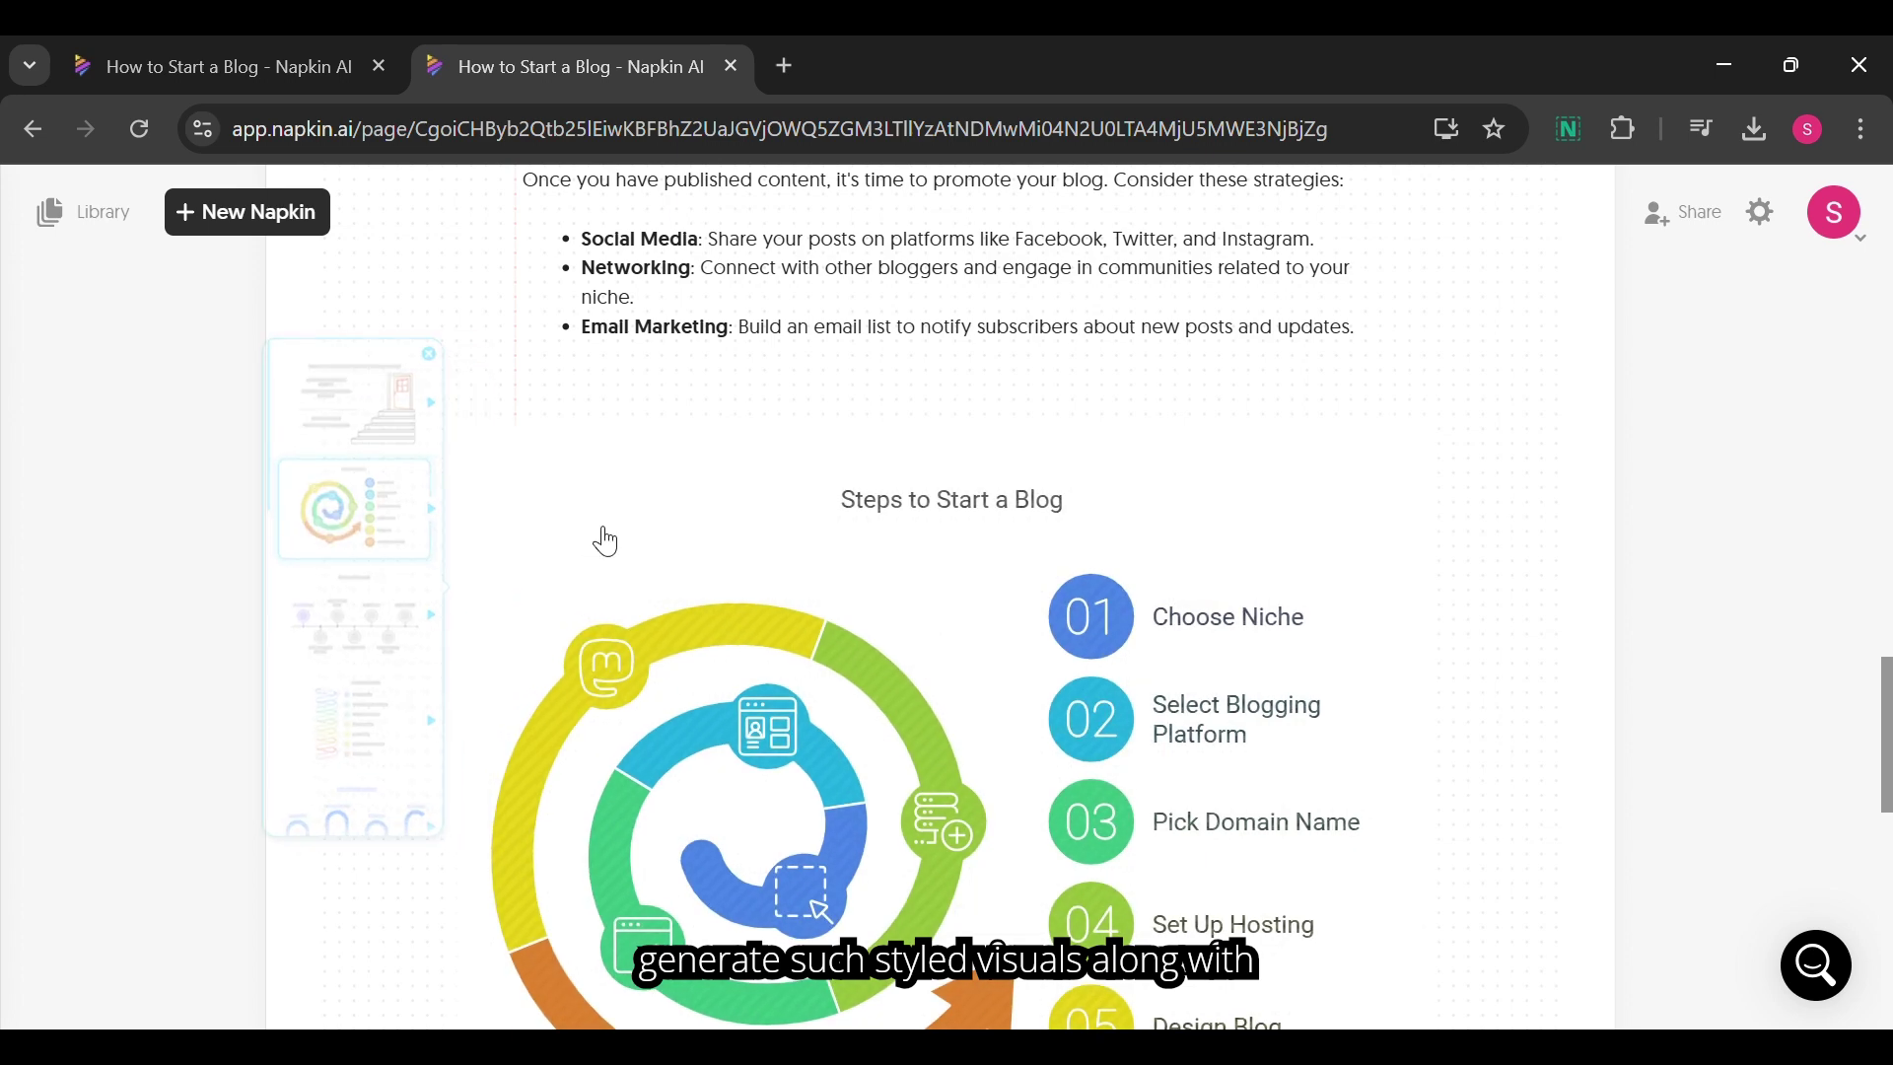
scroll(606, 541, down, 2)
click(379, 526)
click(393, 619)
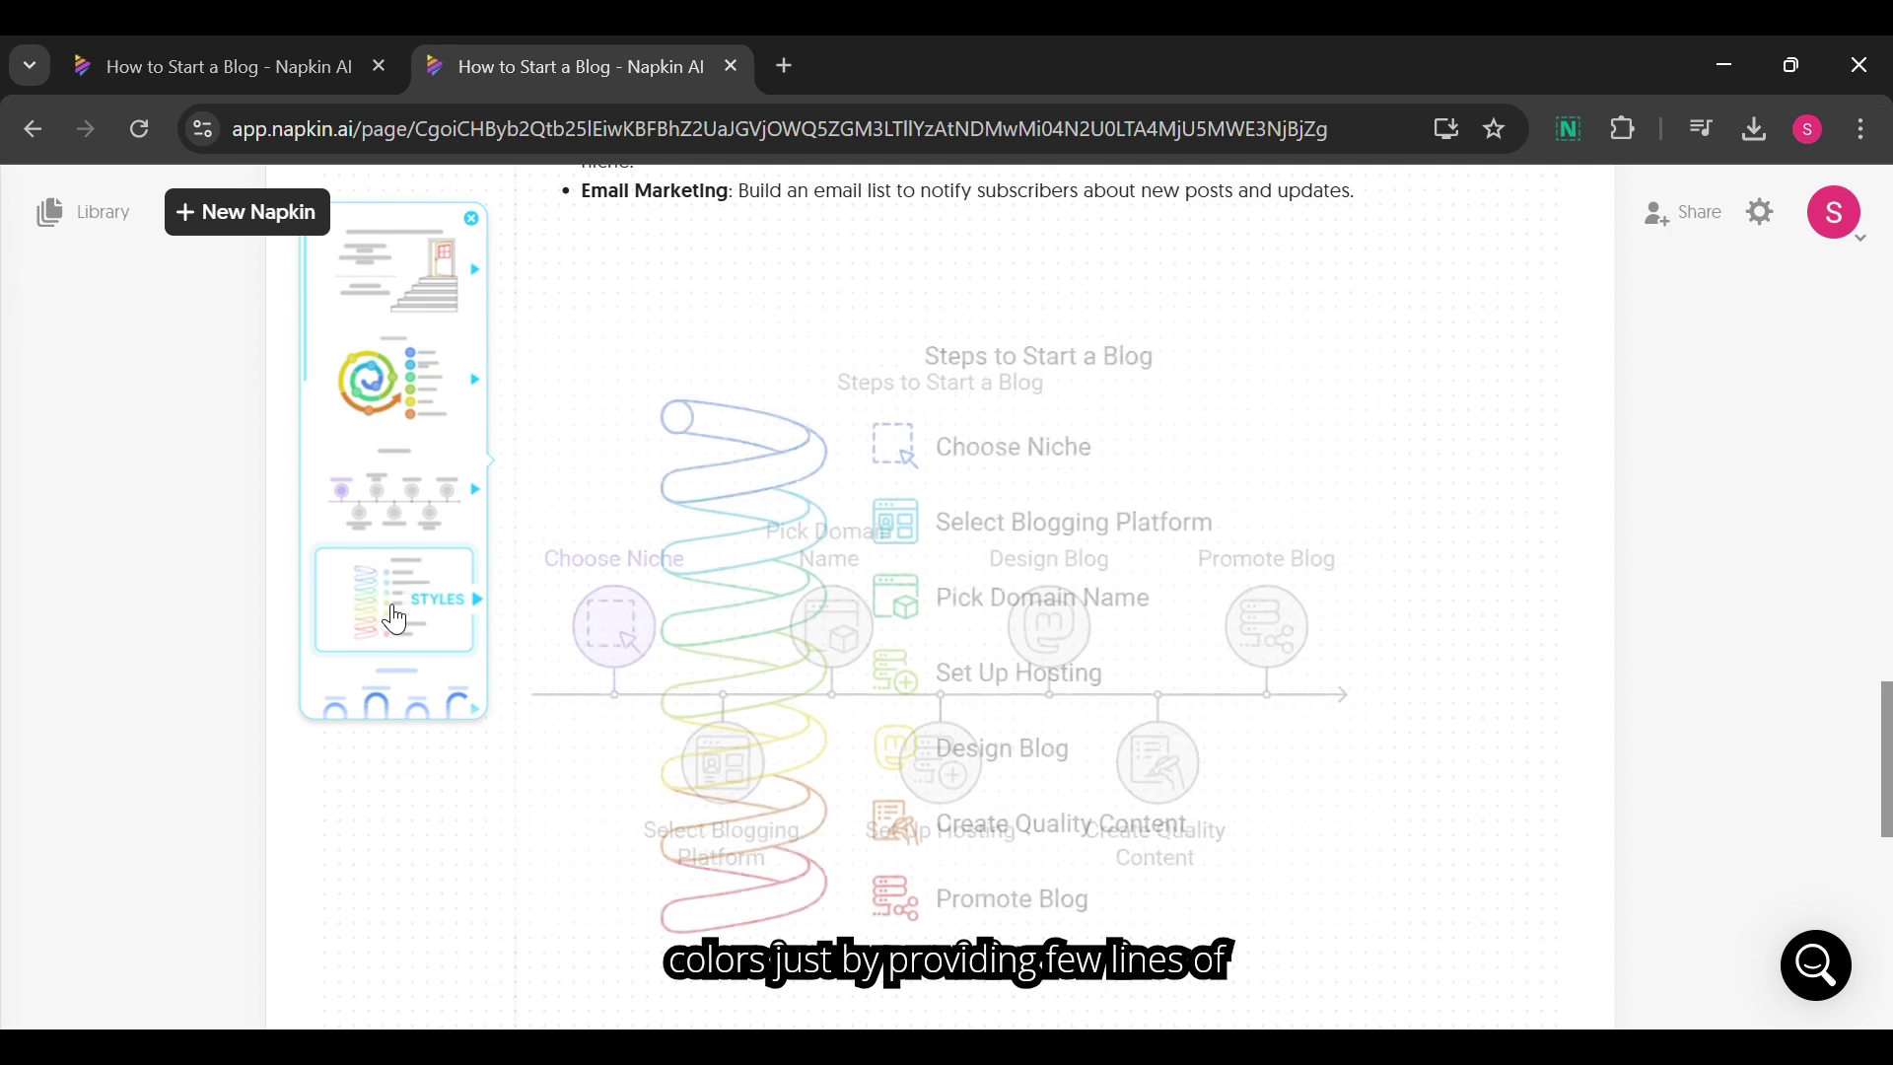
scroll(398, 651, down, 4)
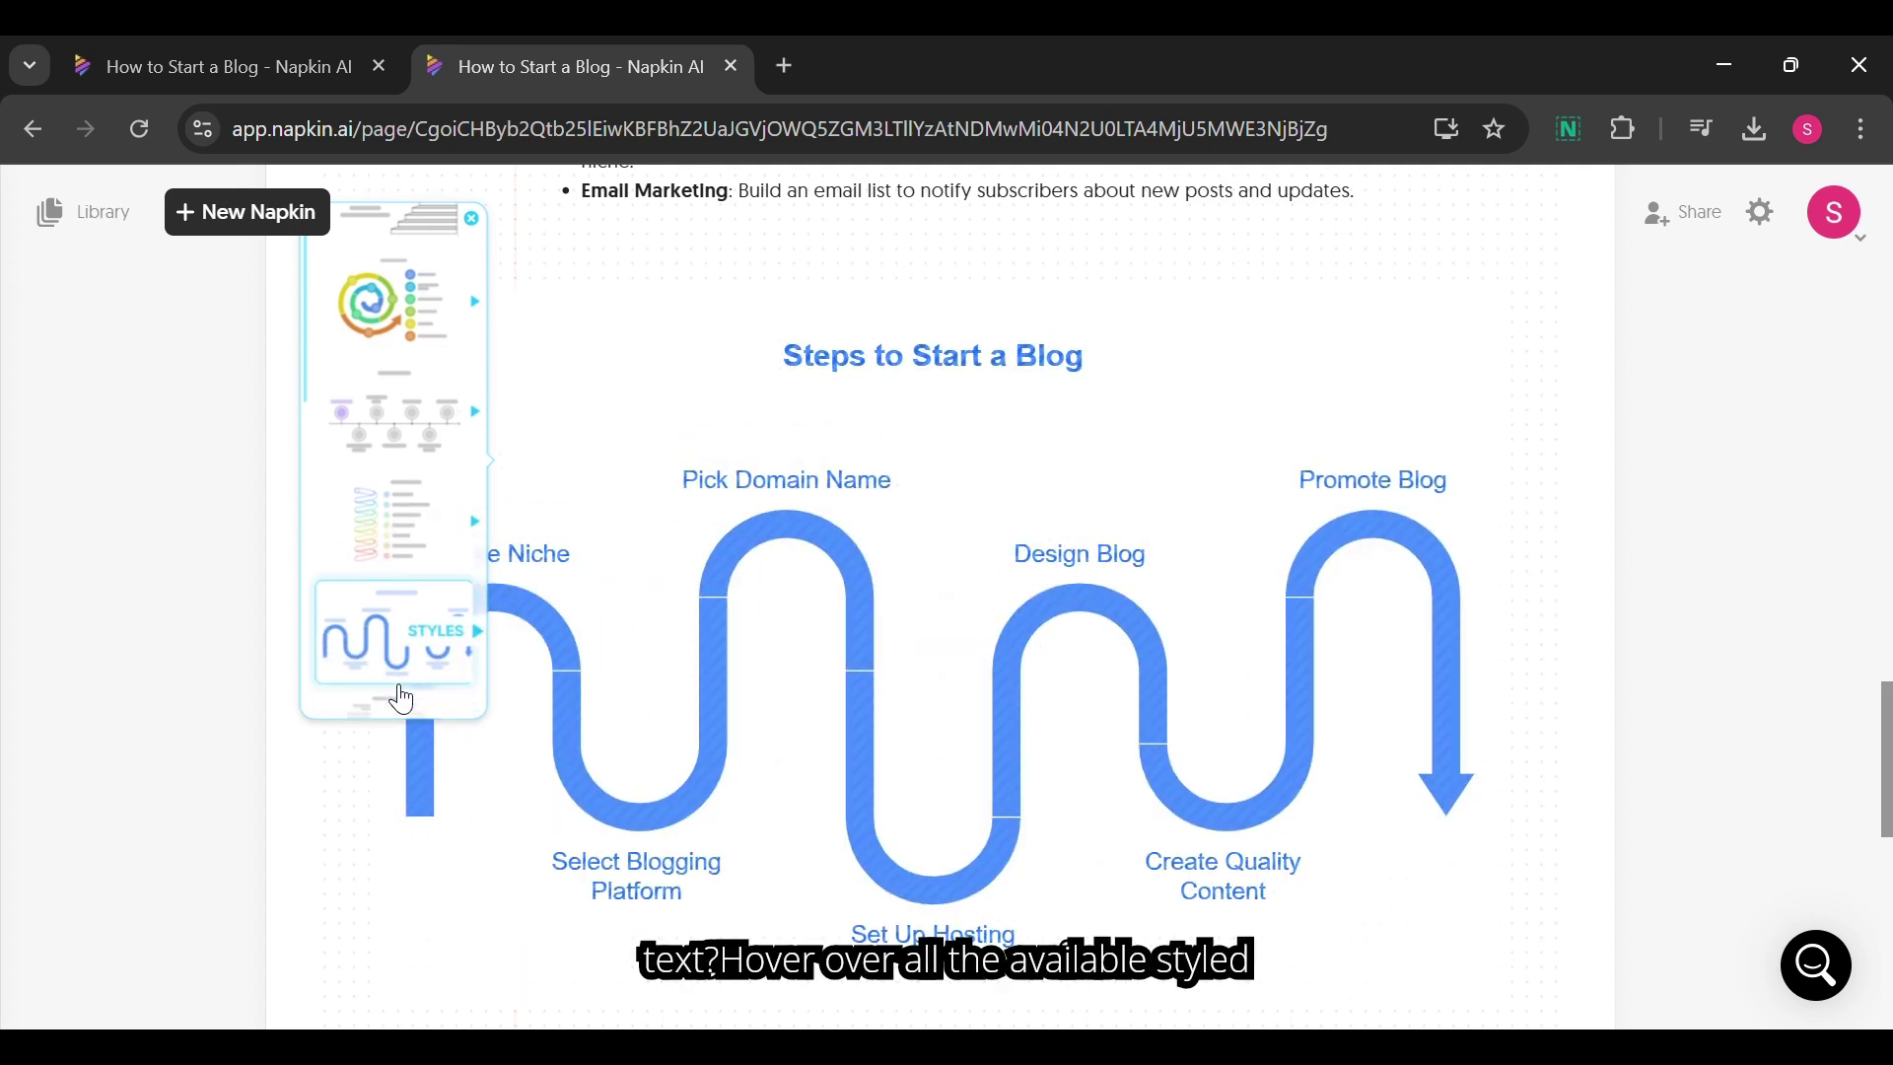
scroll(402, 699, down, 5)
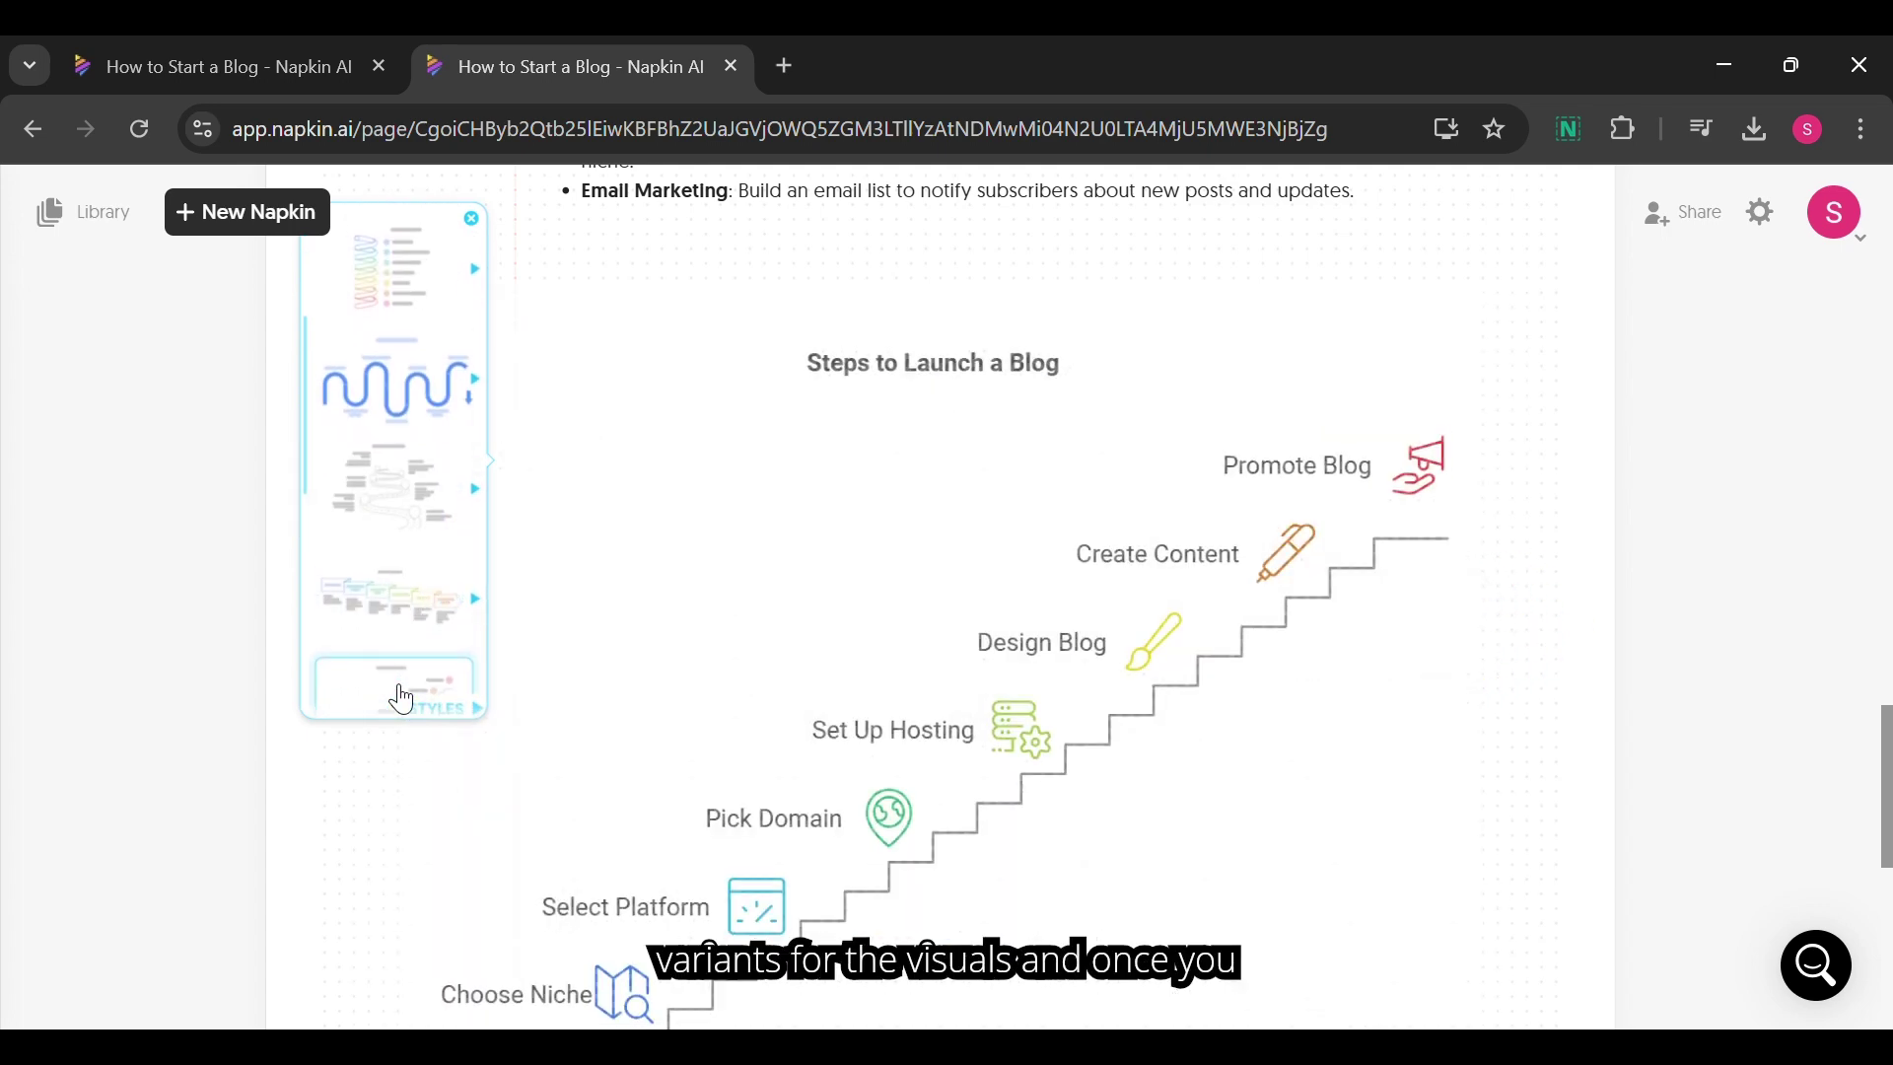
scroll(401, 700, down, 2)
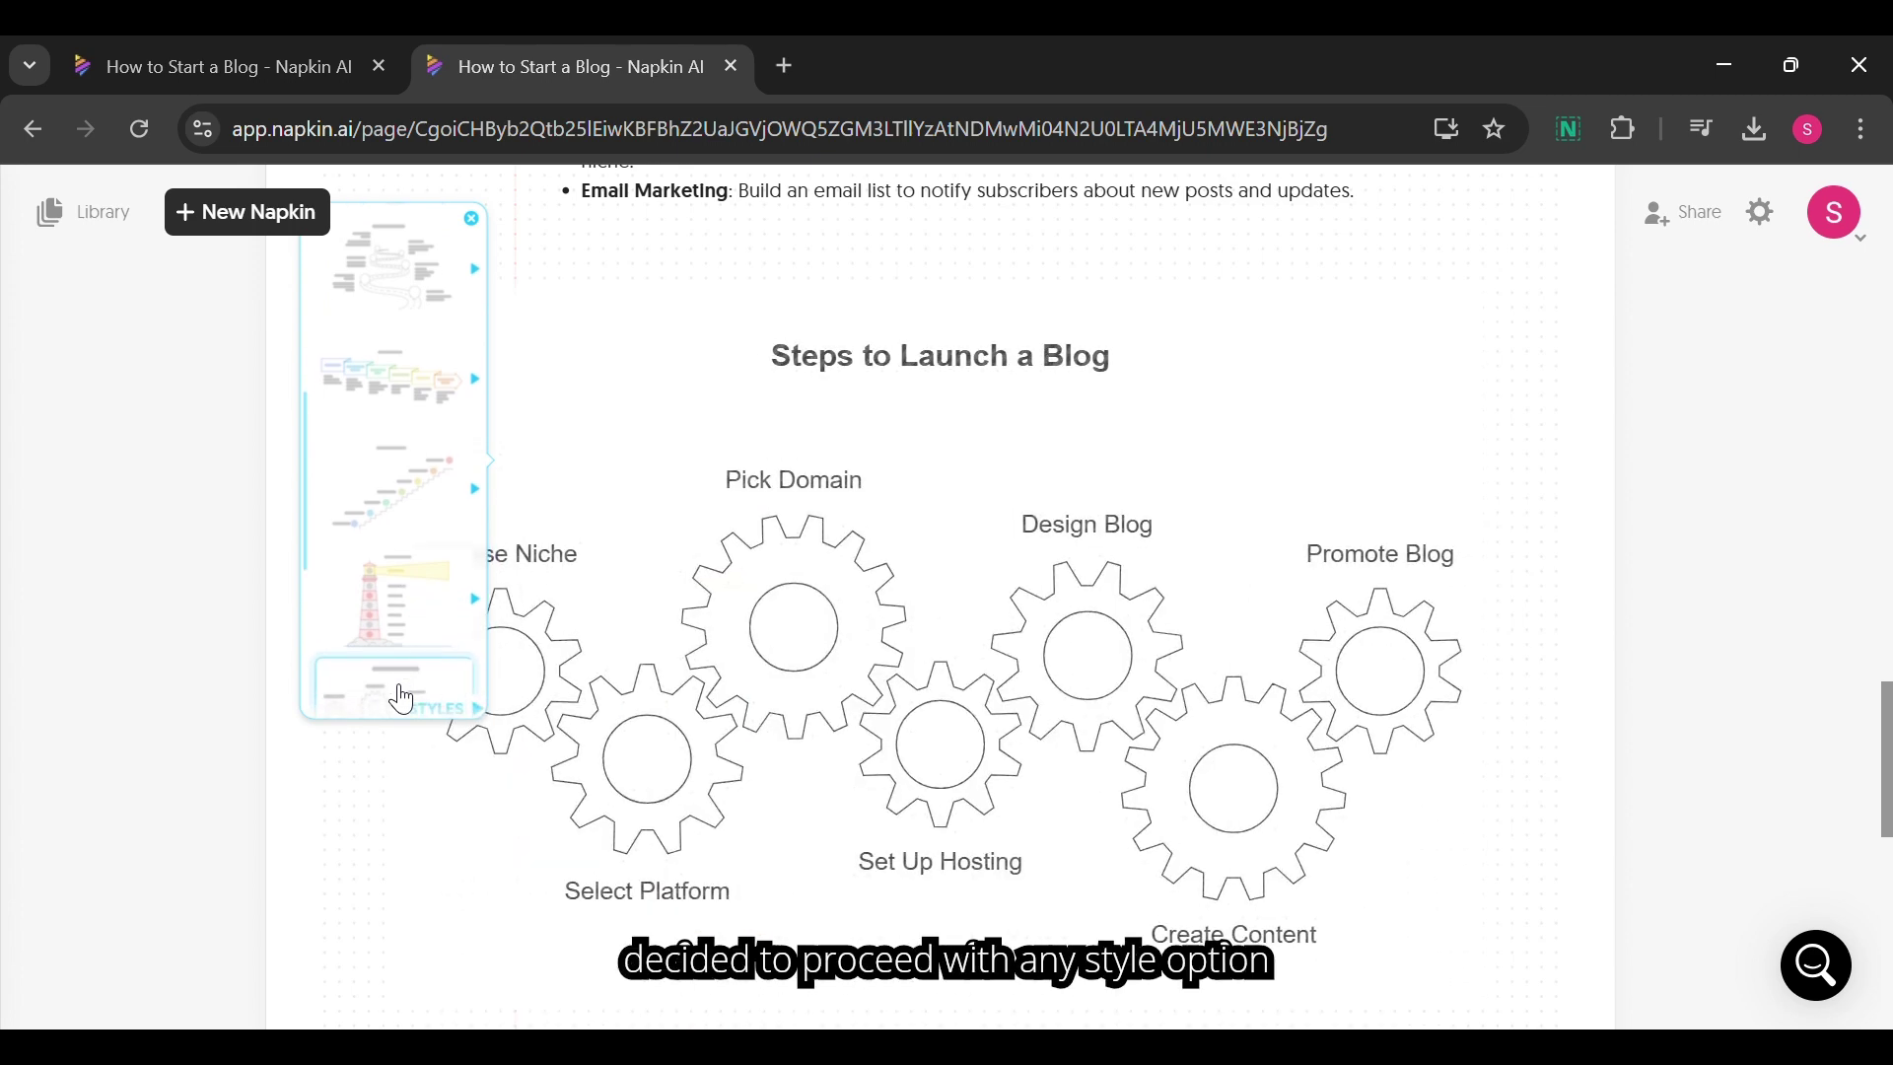
Choose the spring-shaped "Steps to Start a Blog" layout and apply the first of its style variants.
scroll(400, 695, up, 4)
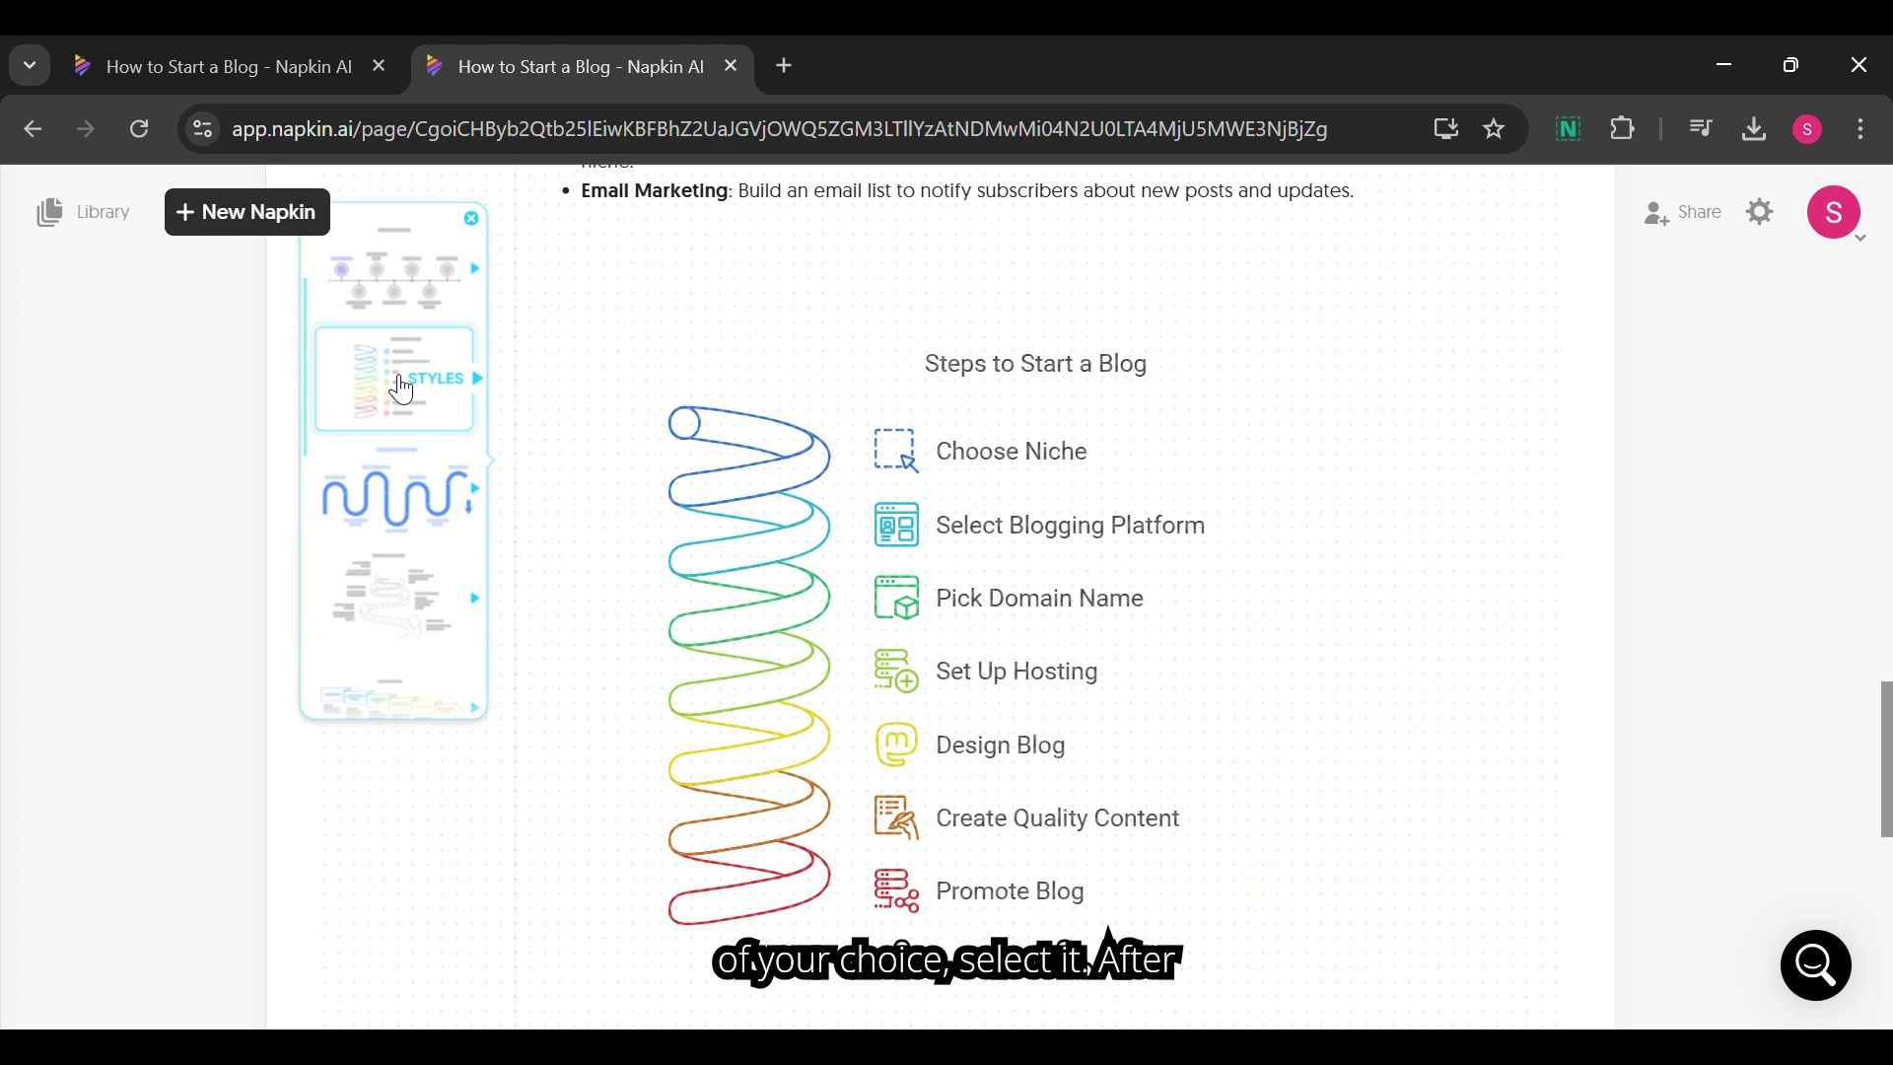
click(403, 390)
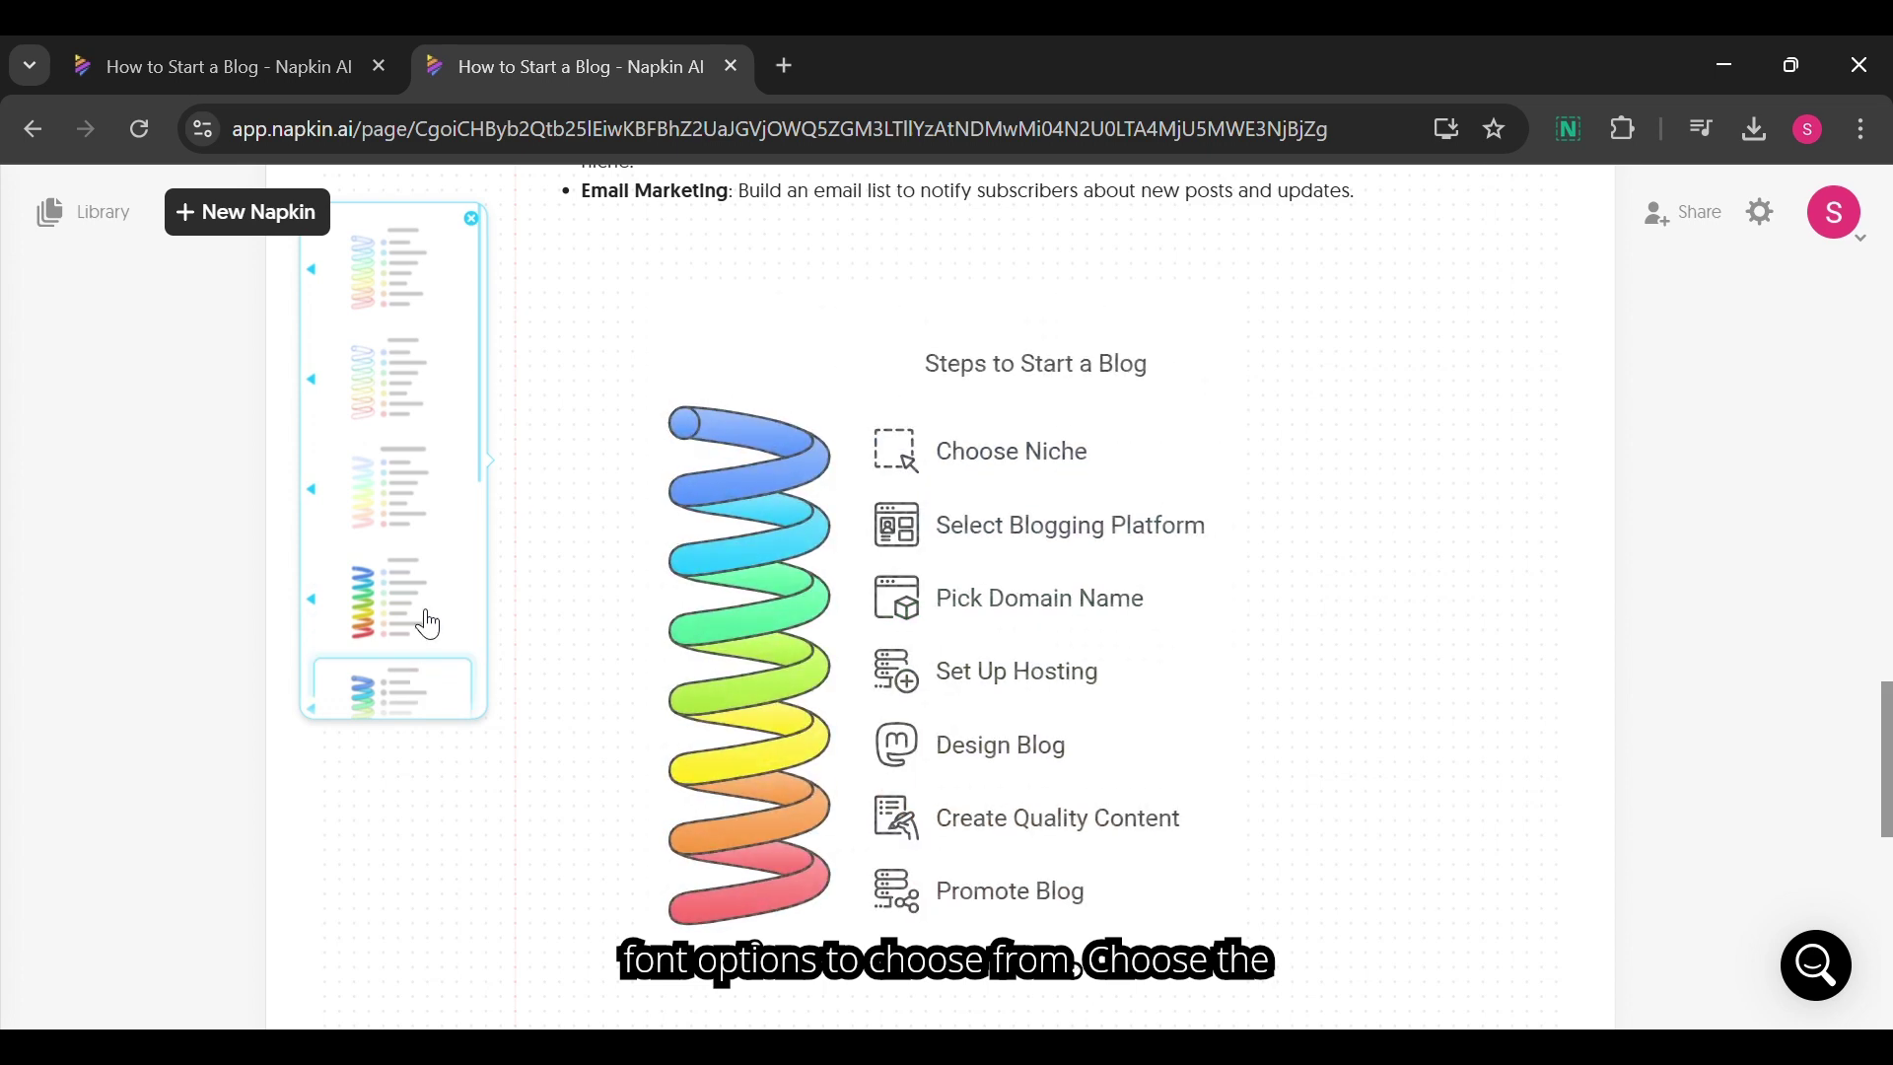
click(426, 298)
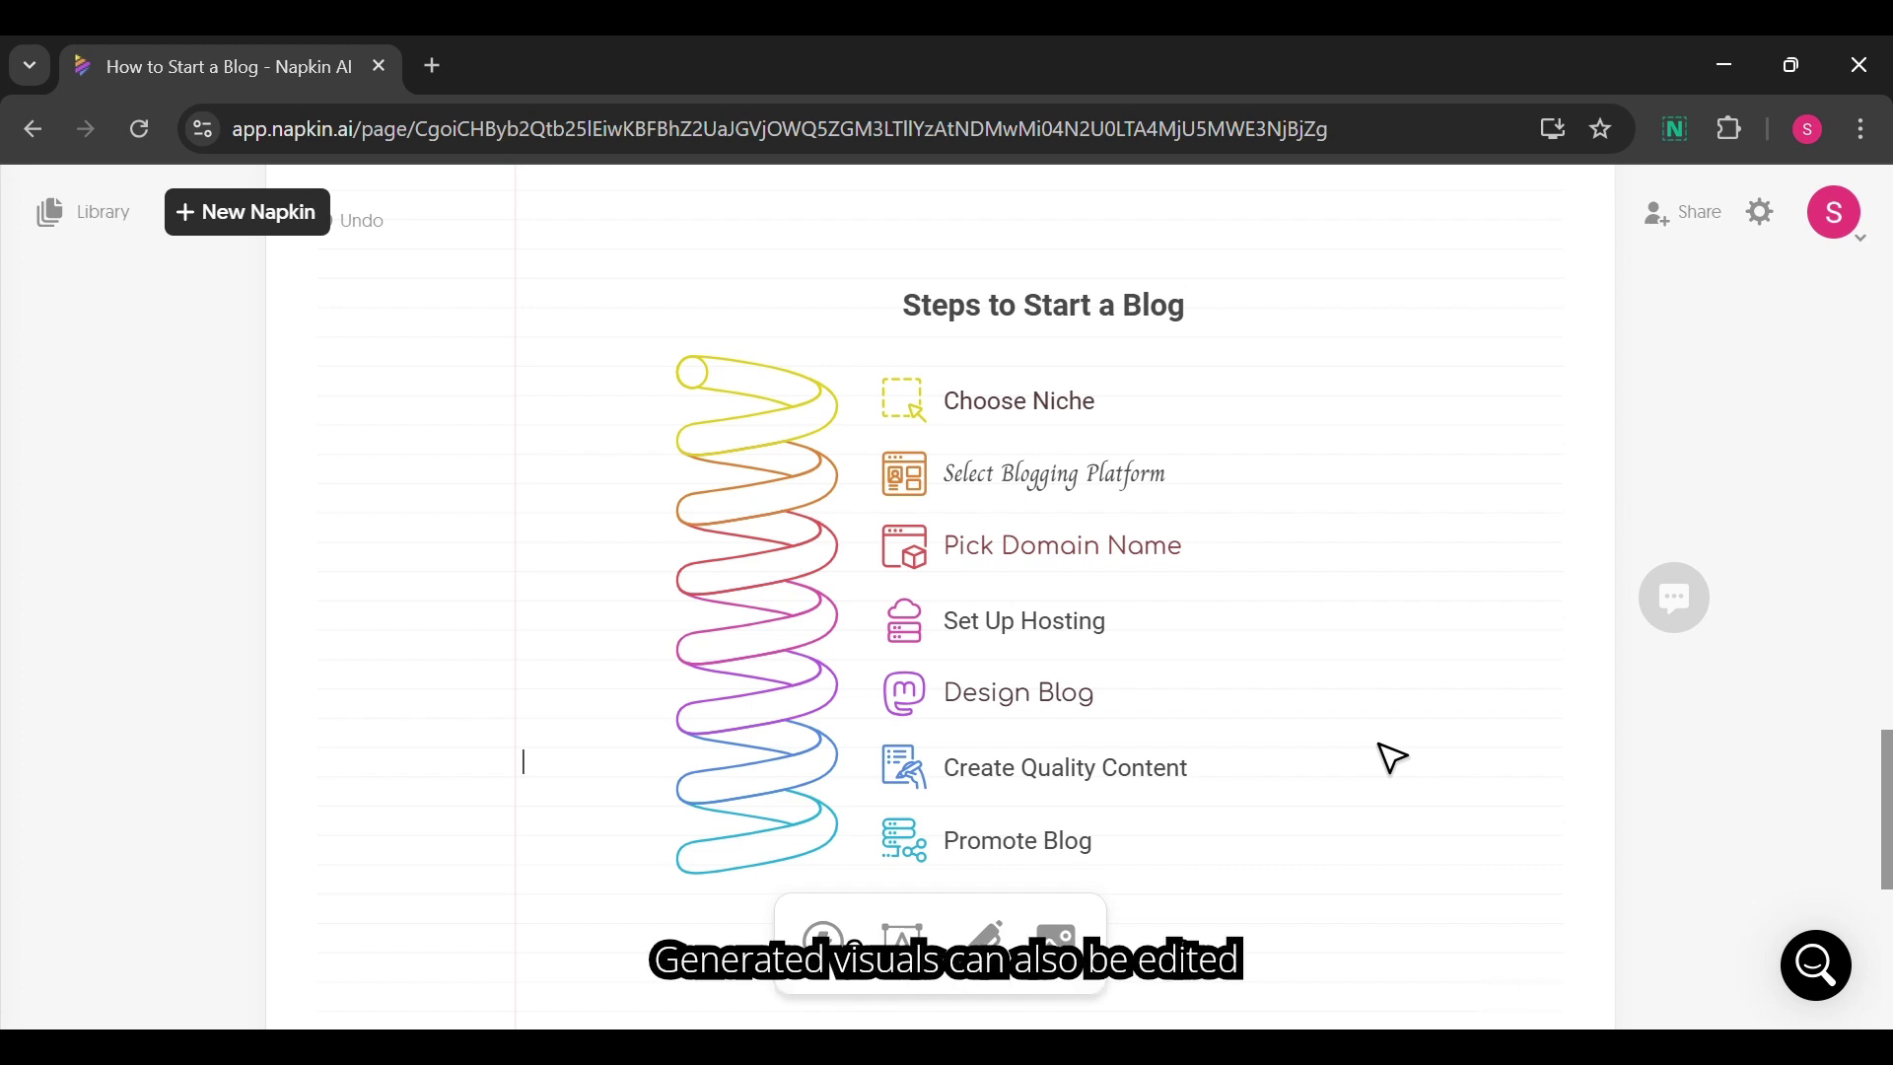
scroll(1390, 756, down, 1)
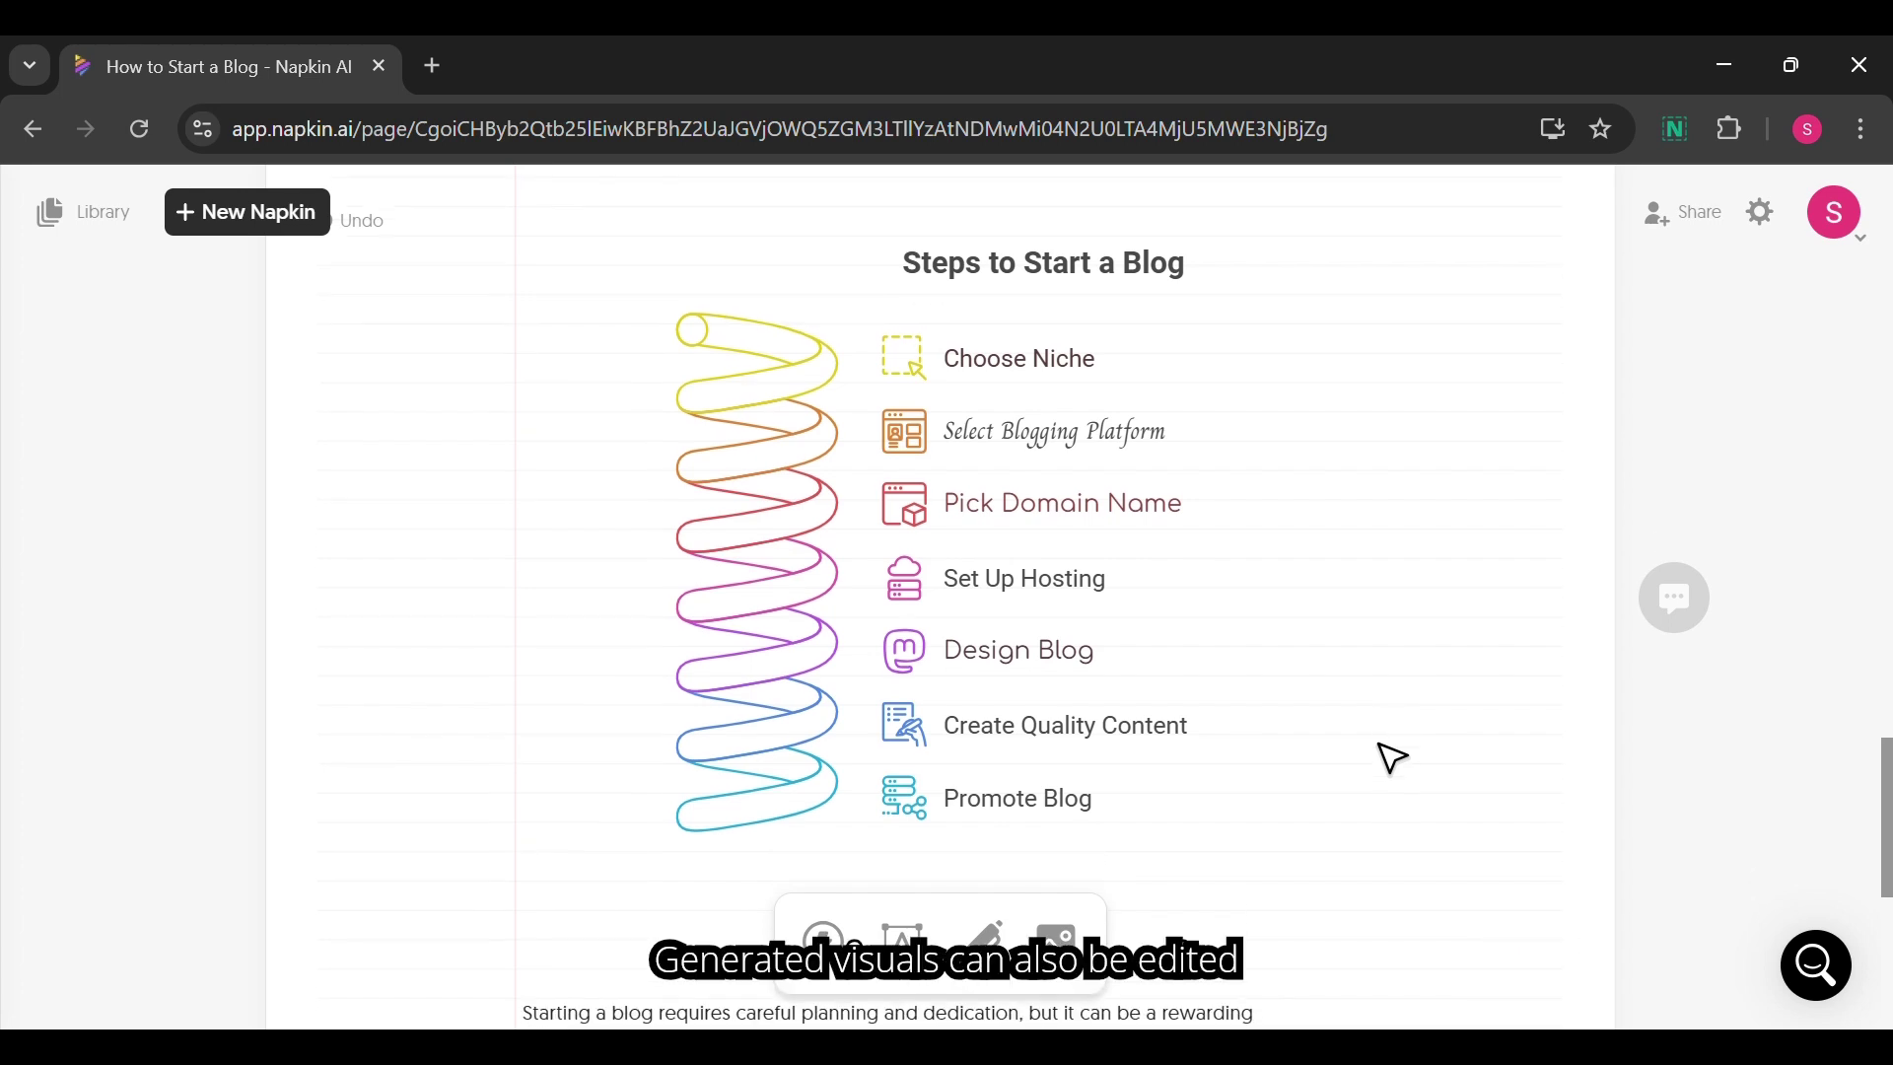
scroll(1390, 757, up, 1)
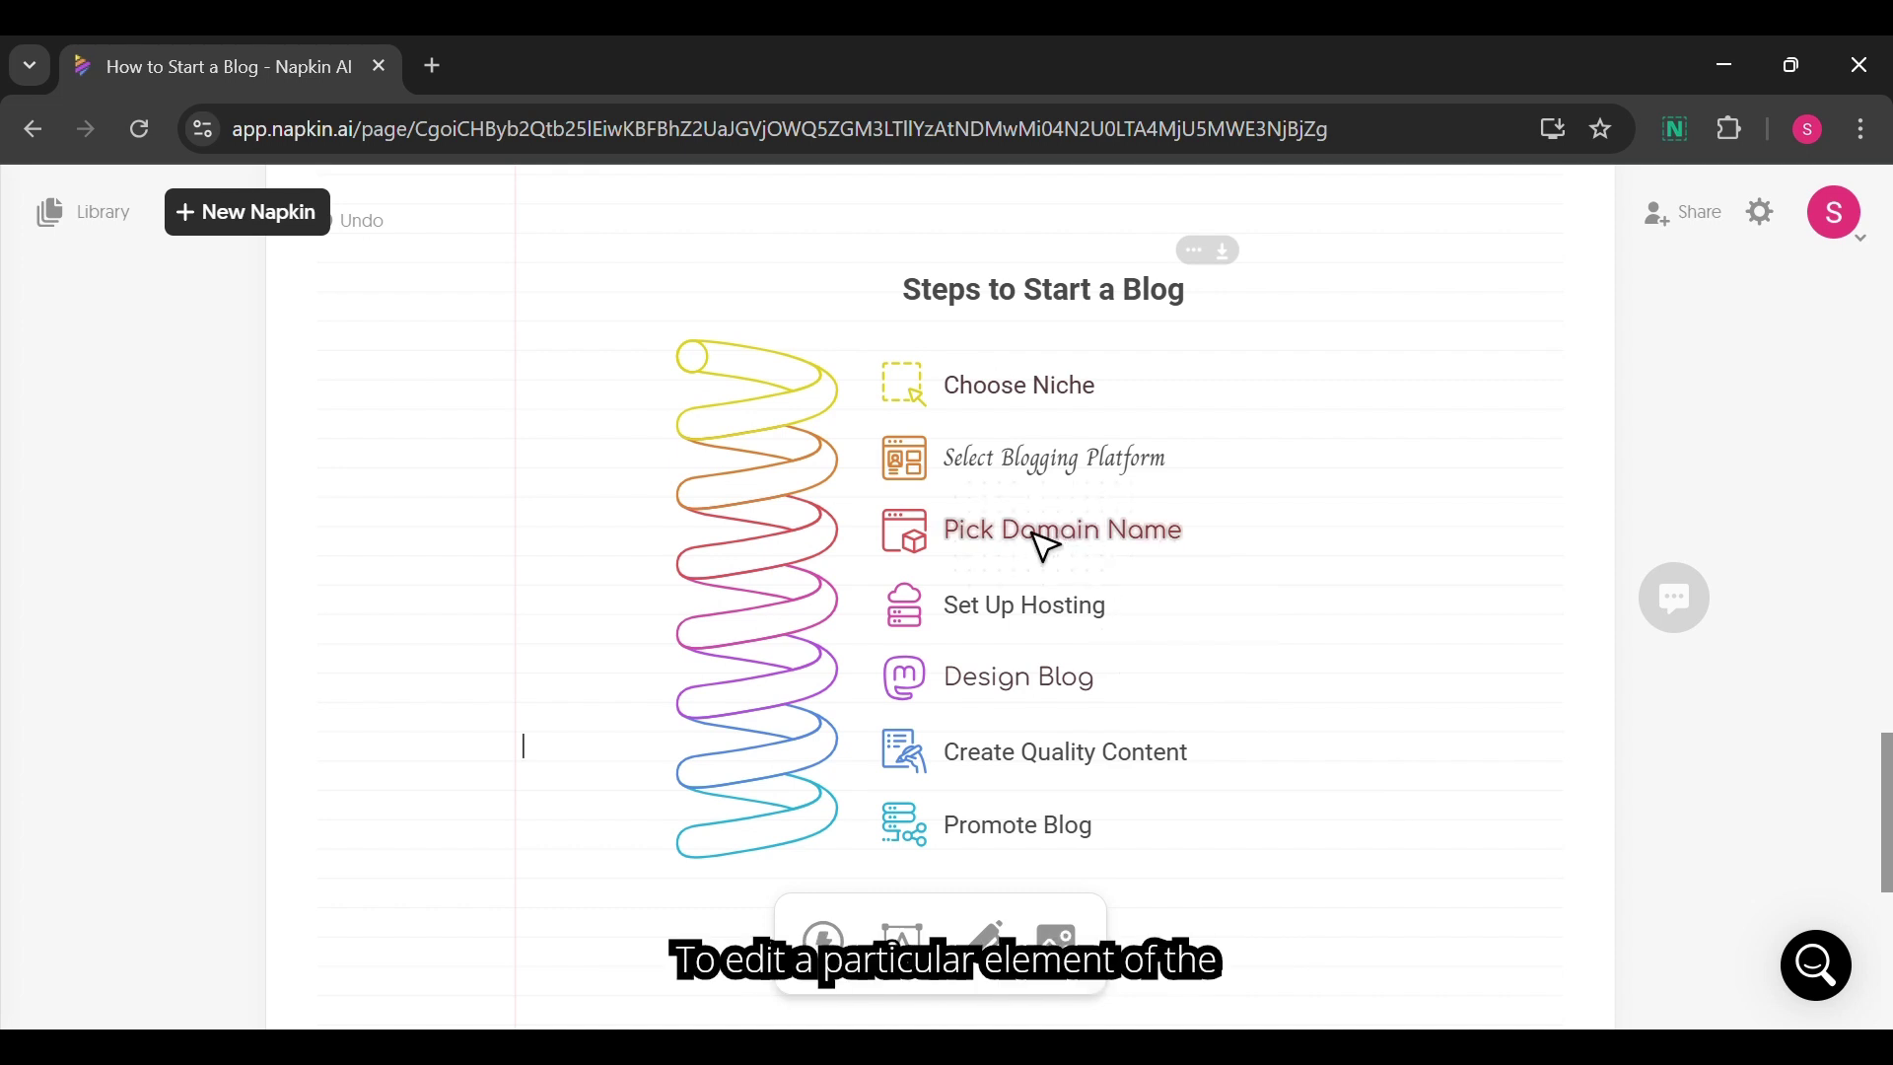
Set the font of the "Select Blogging Platform" label to Comfortaa.
click(1031, 480)
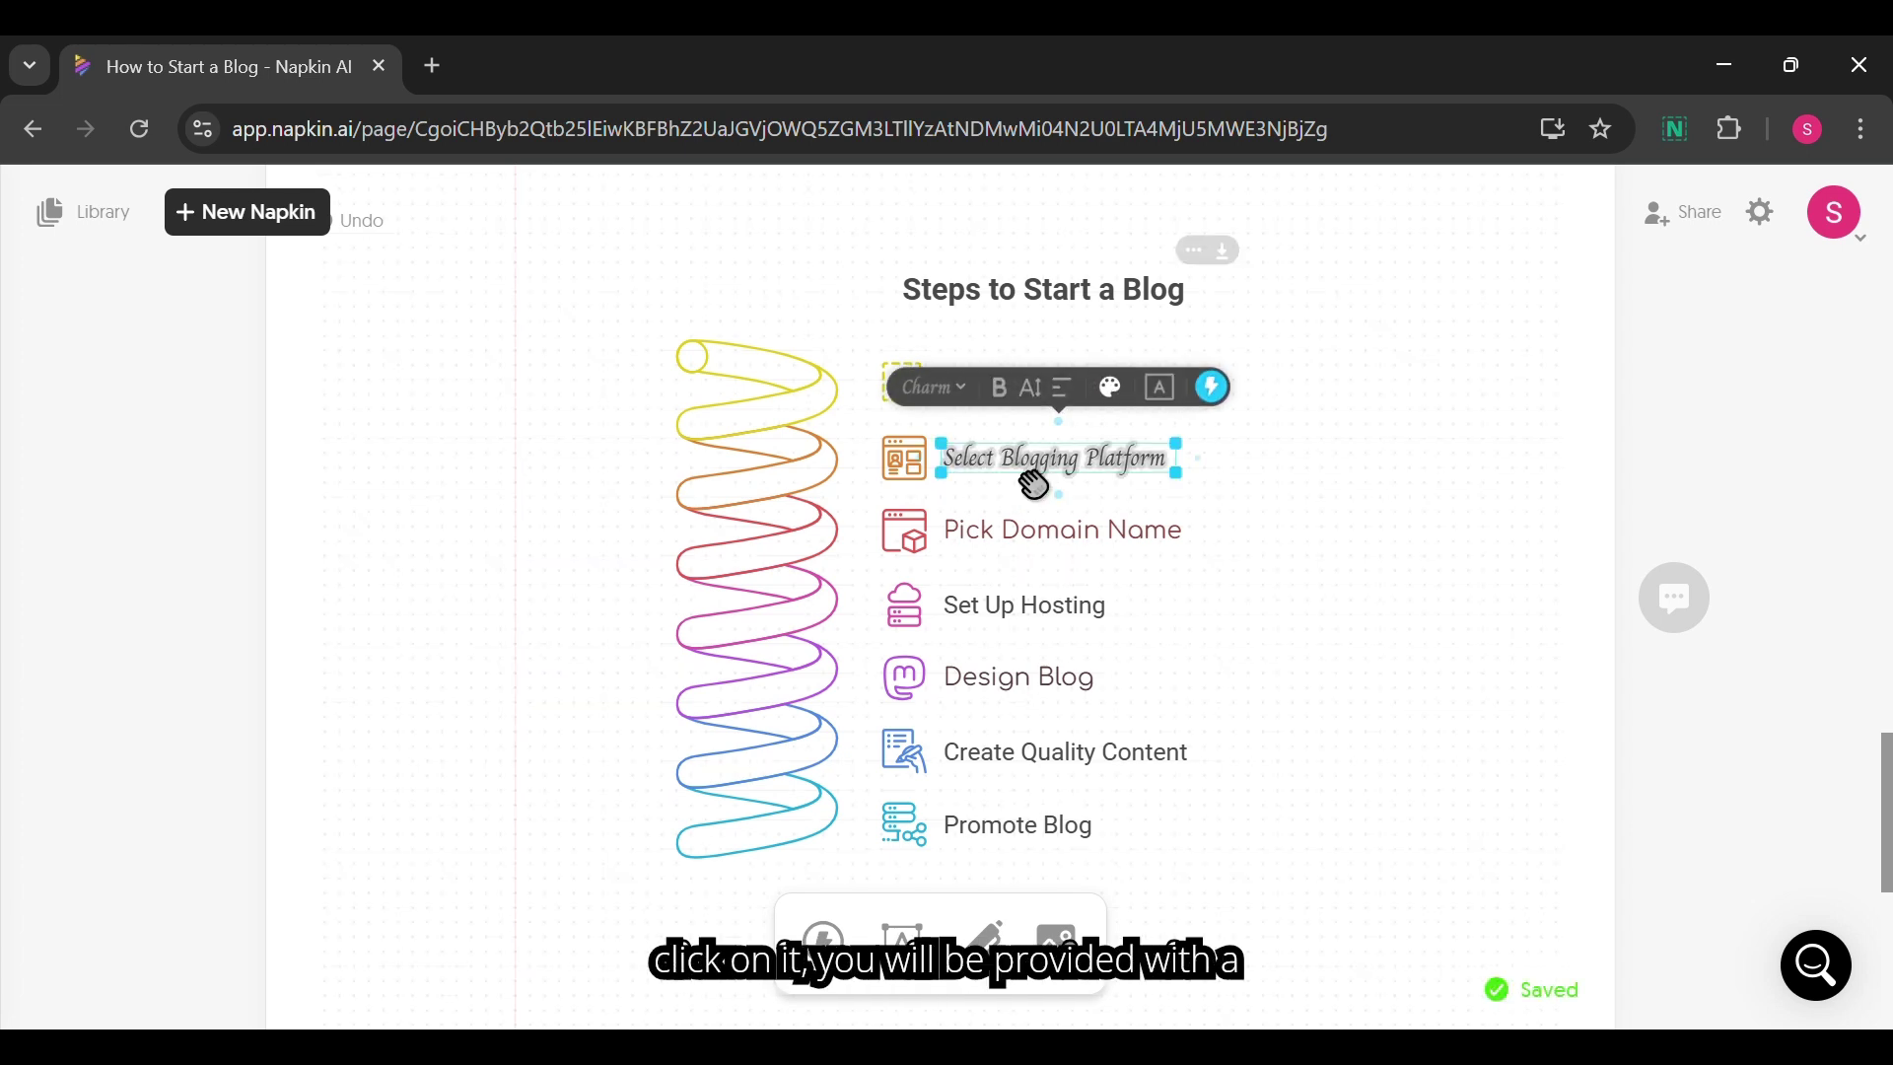
click(969, 404)
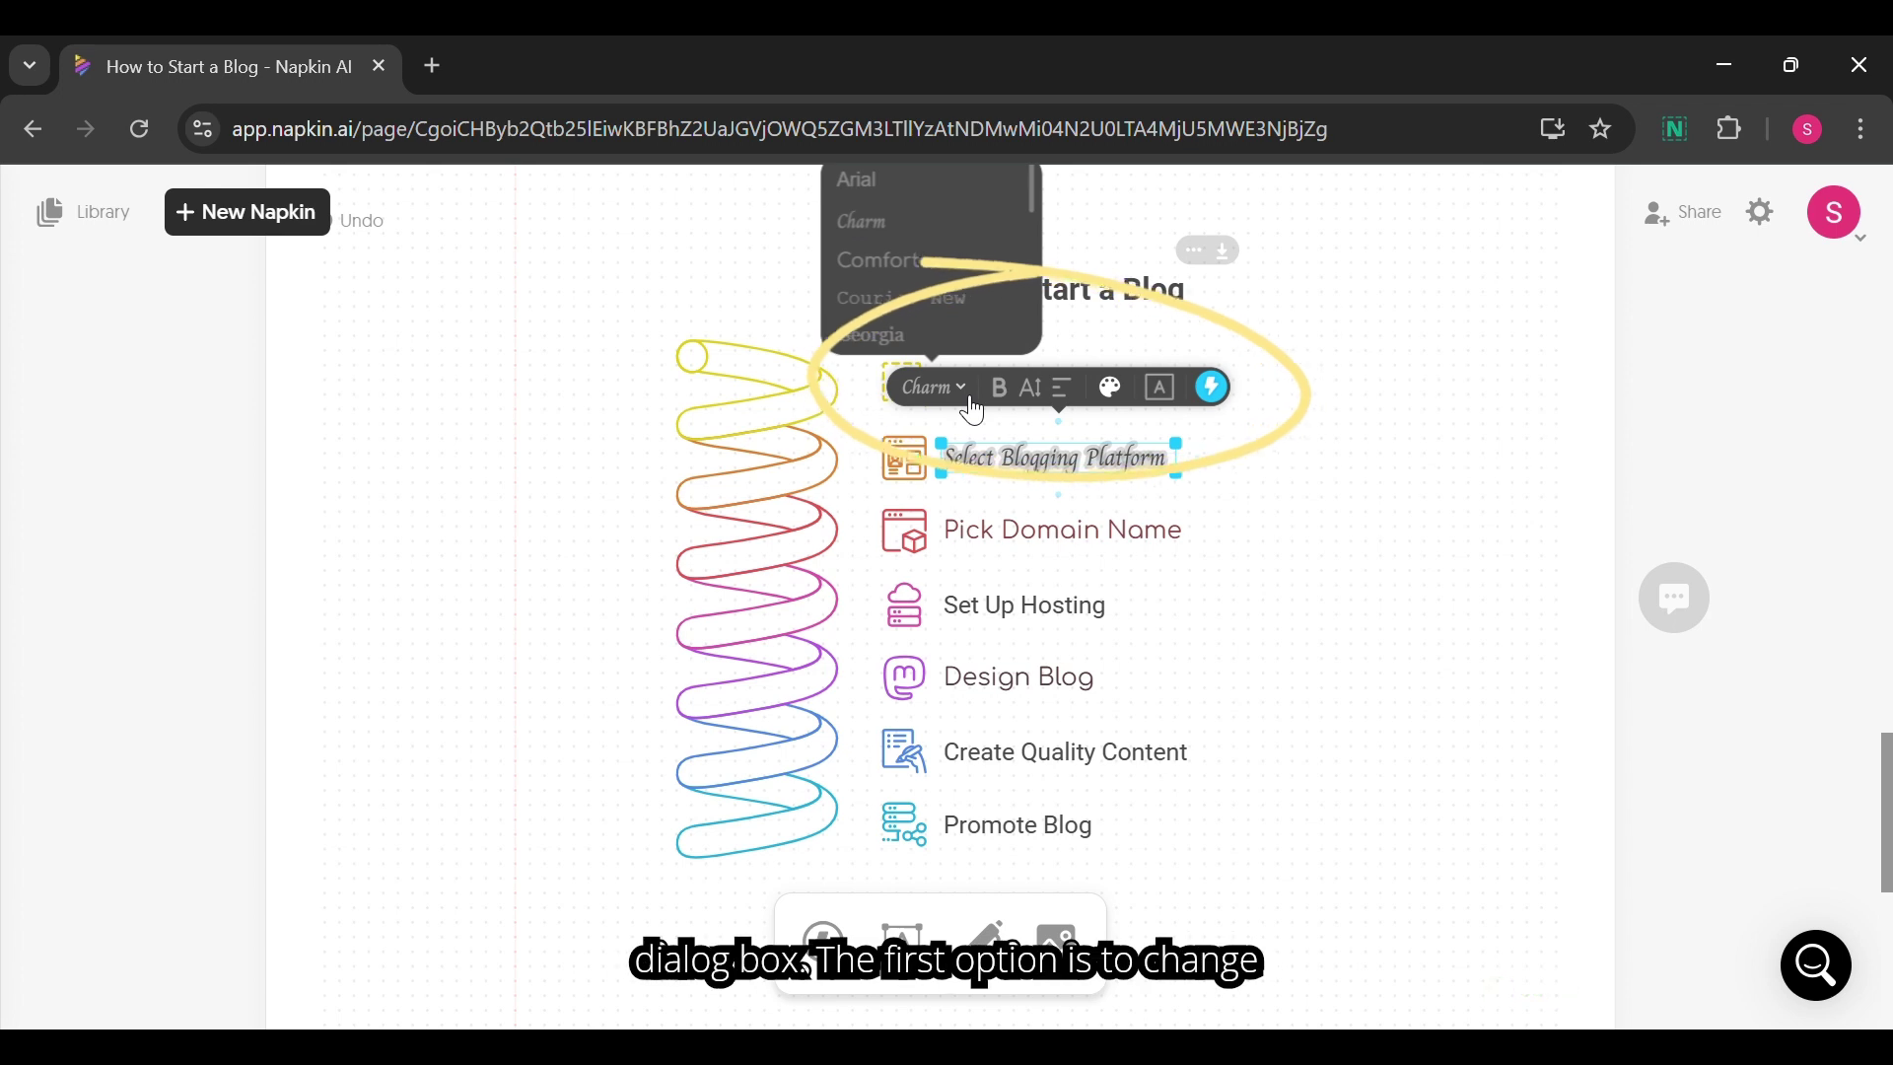
click(915, 279)
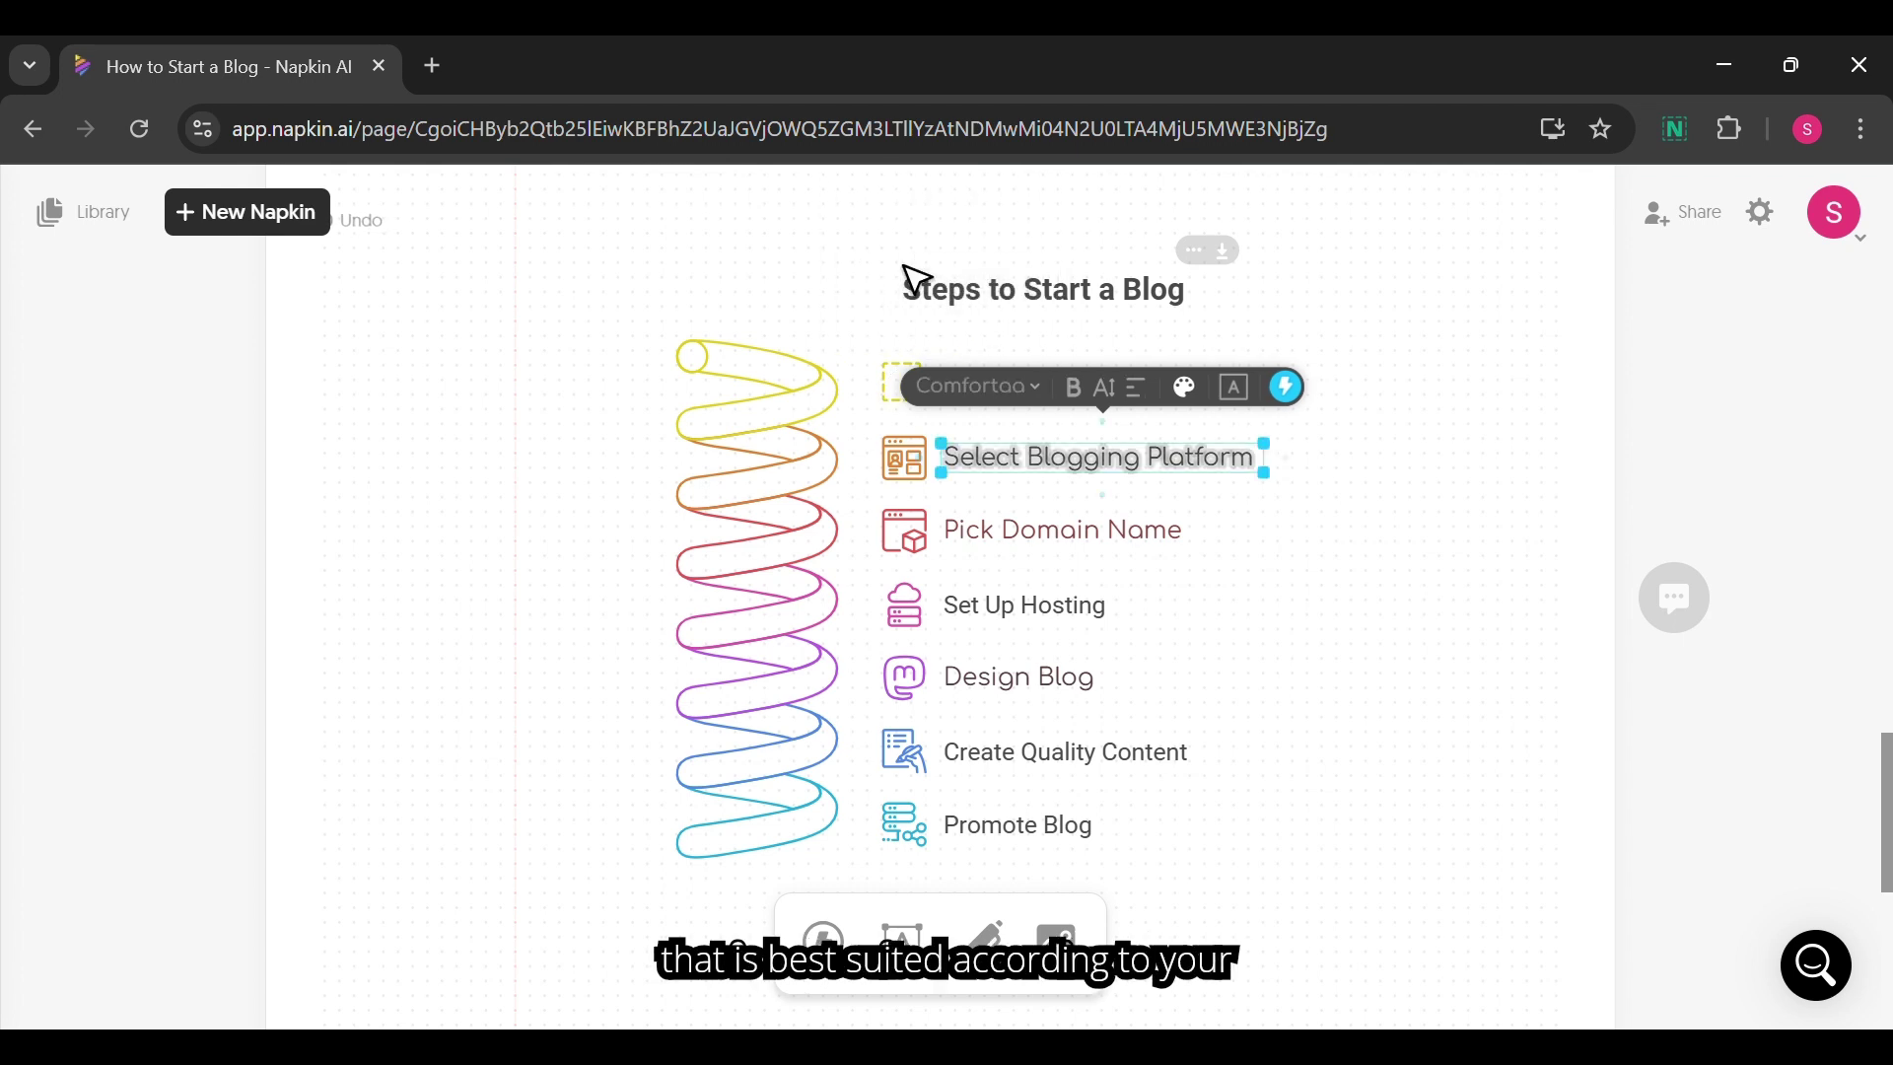
Try bold and the larger text sizes L and XL on the "Select Blogging Platform" label, returning it to regular weight and size M.
click(1081, 397)
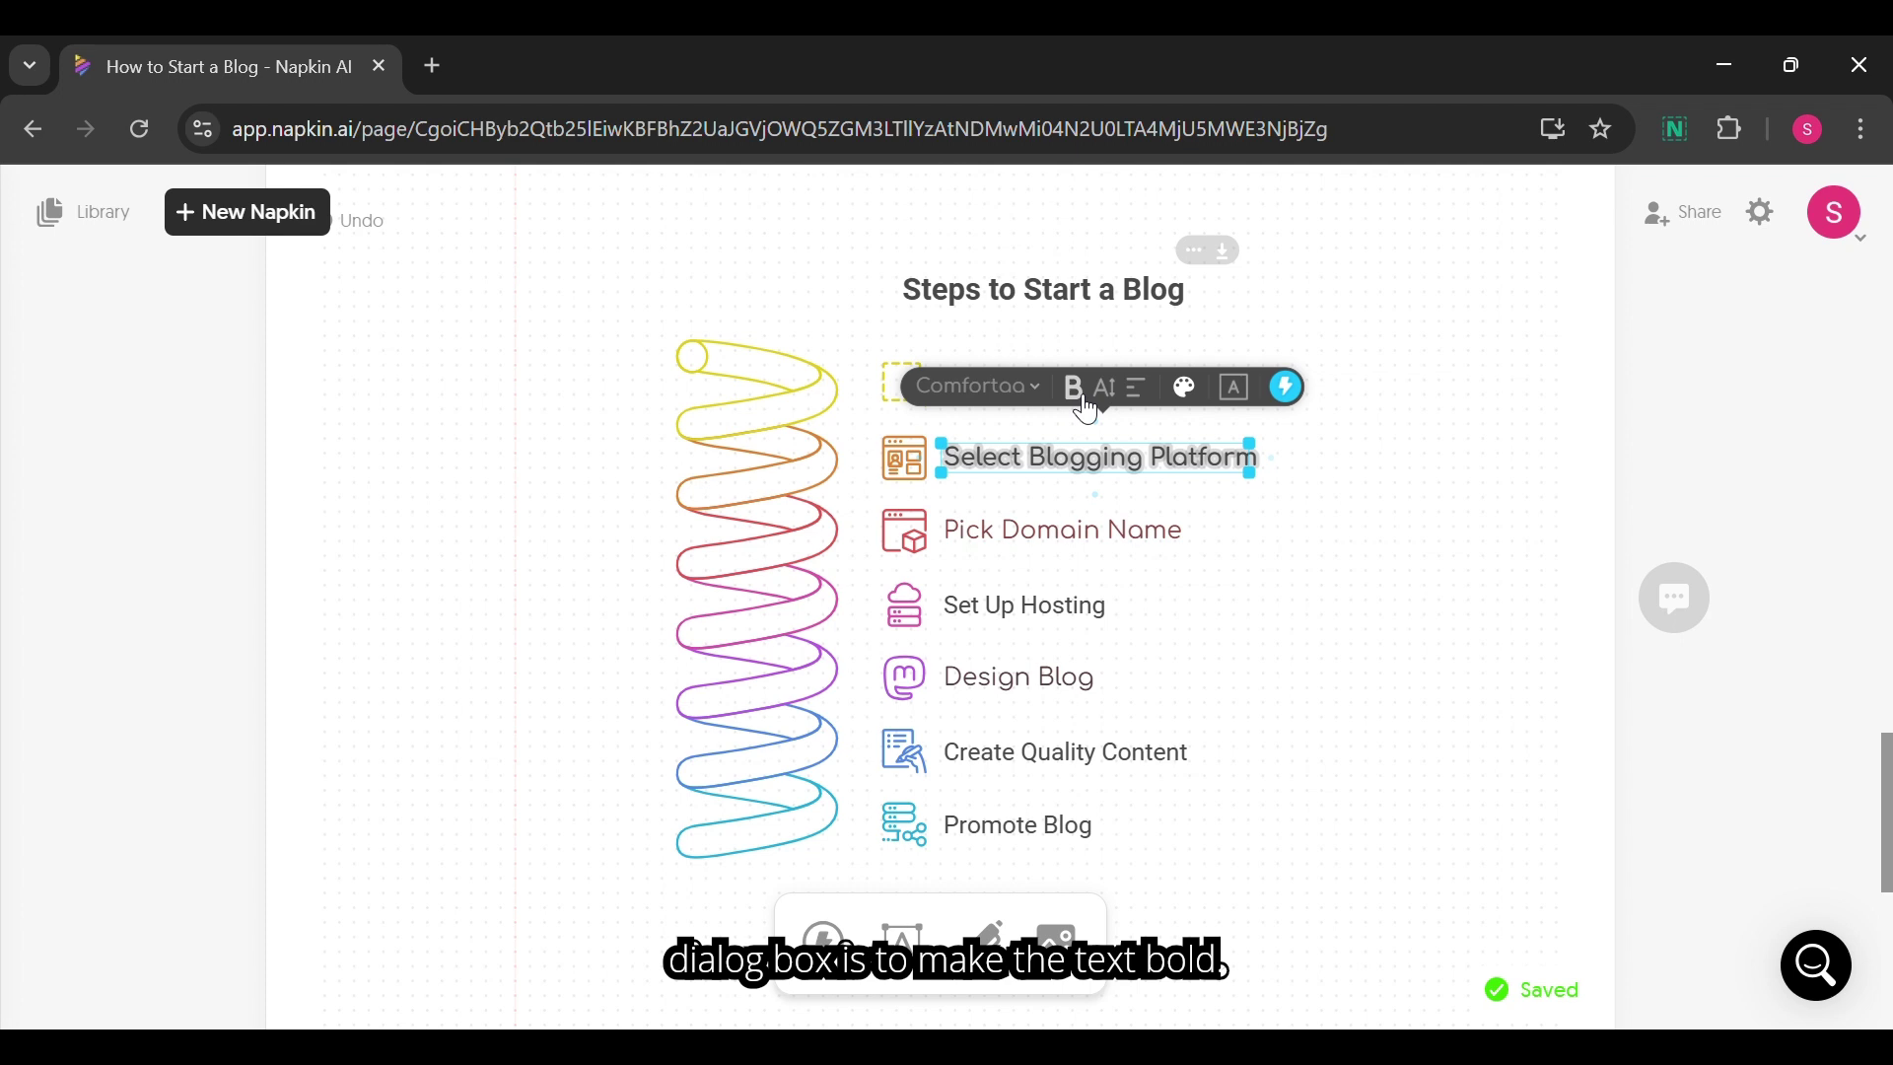
click(1084, 399)
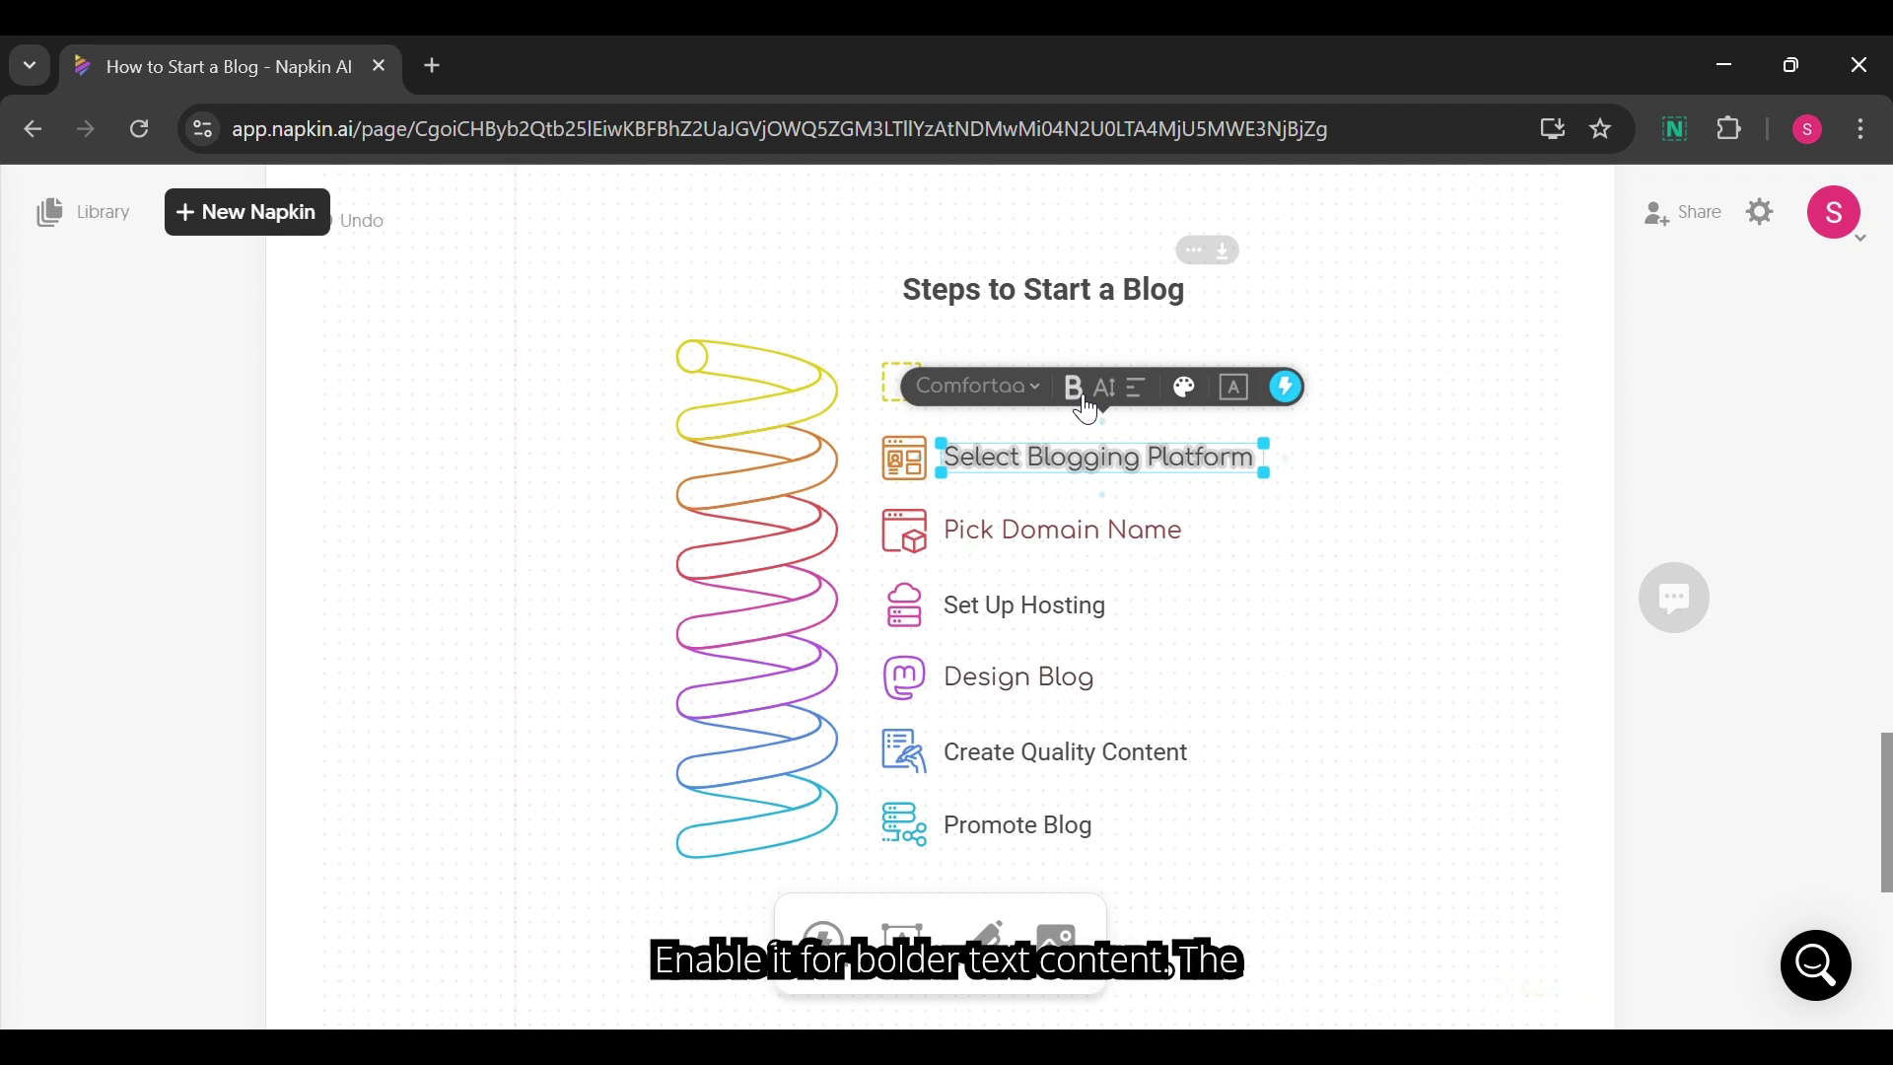
click(1108, 404)
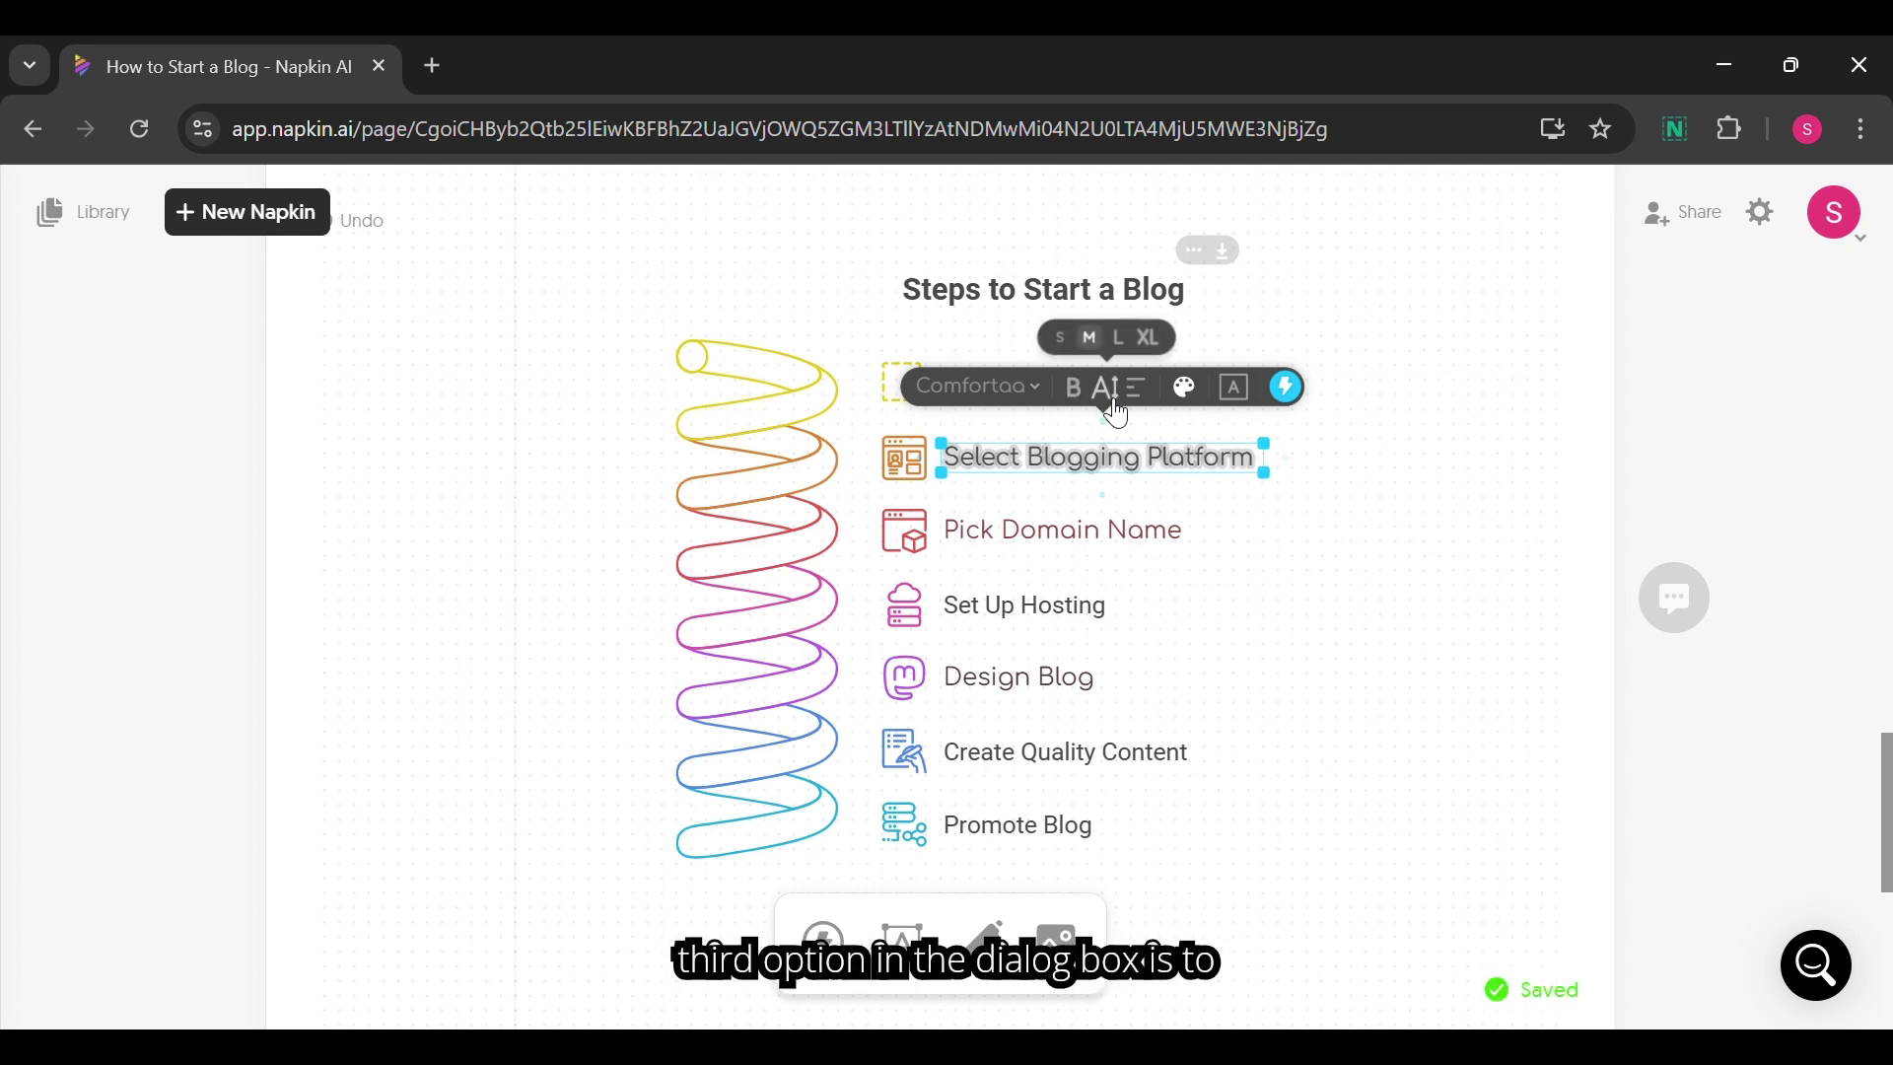
click(1121, 339)
click(1154, 343)
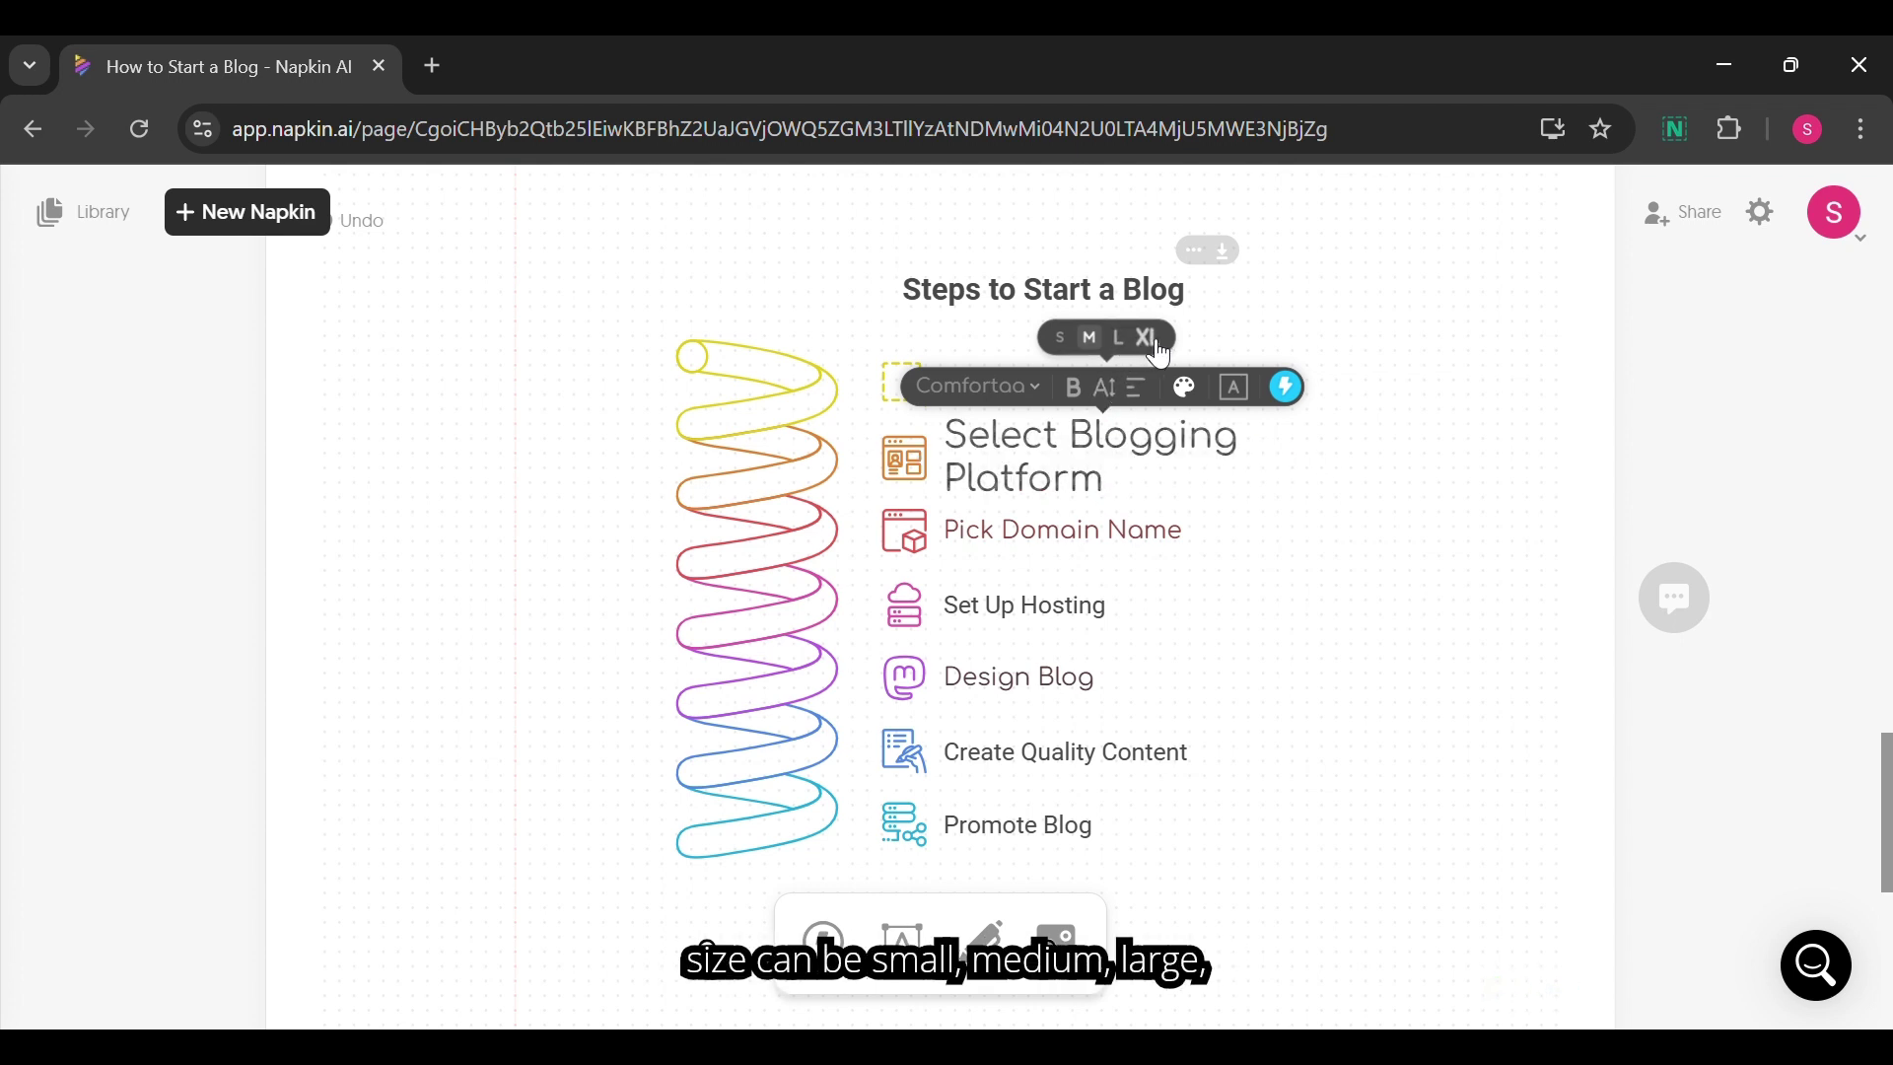
click(1089, 340)
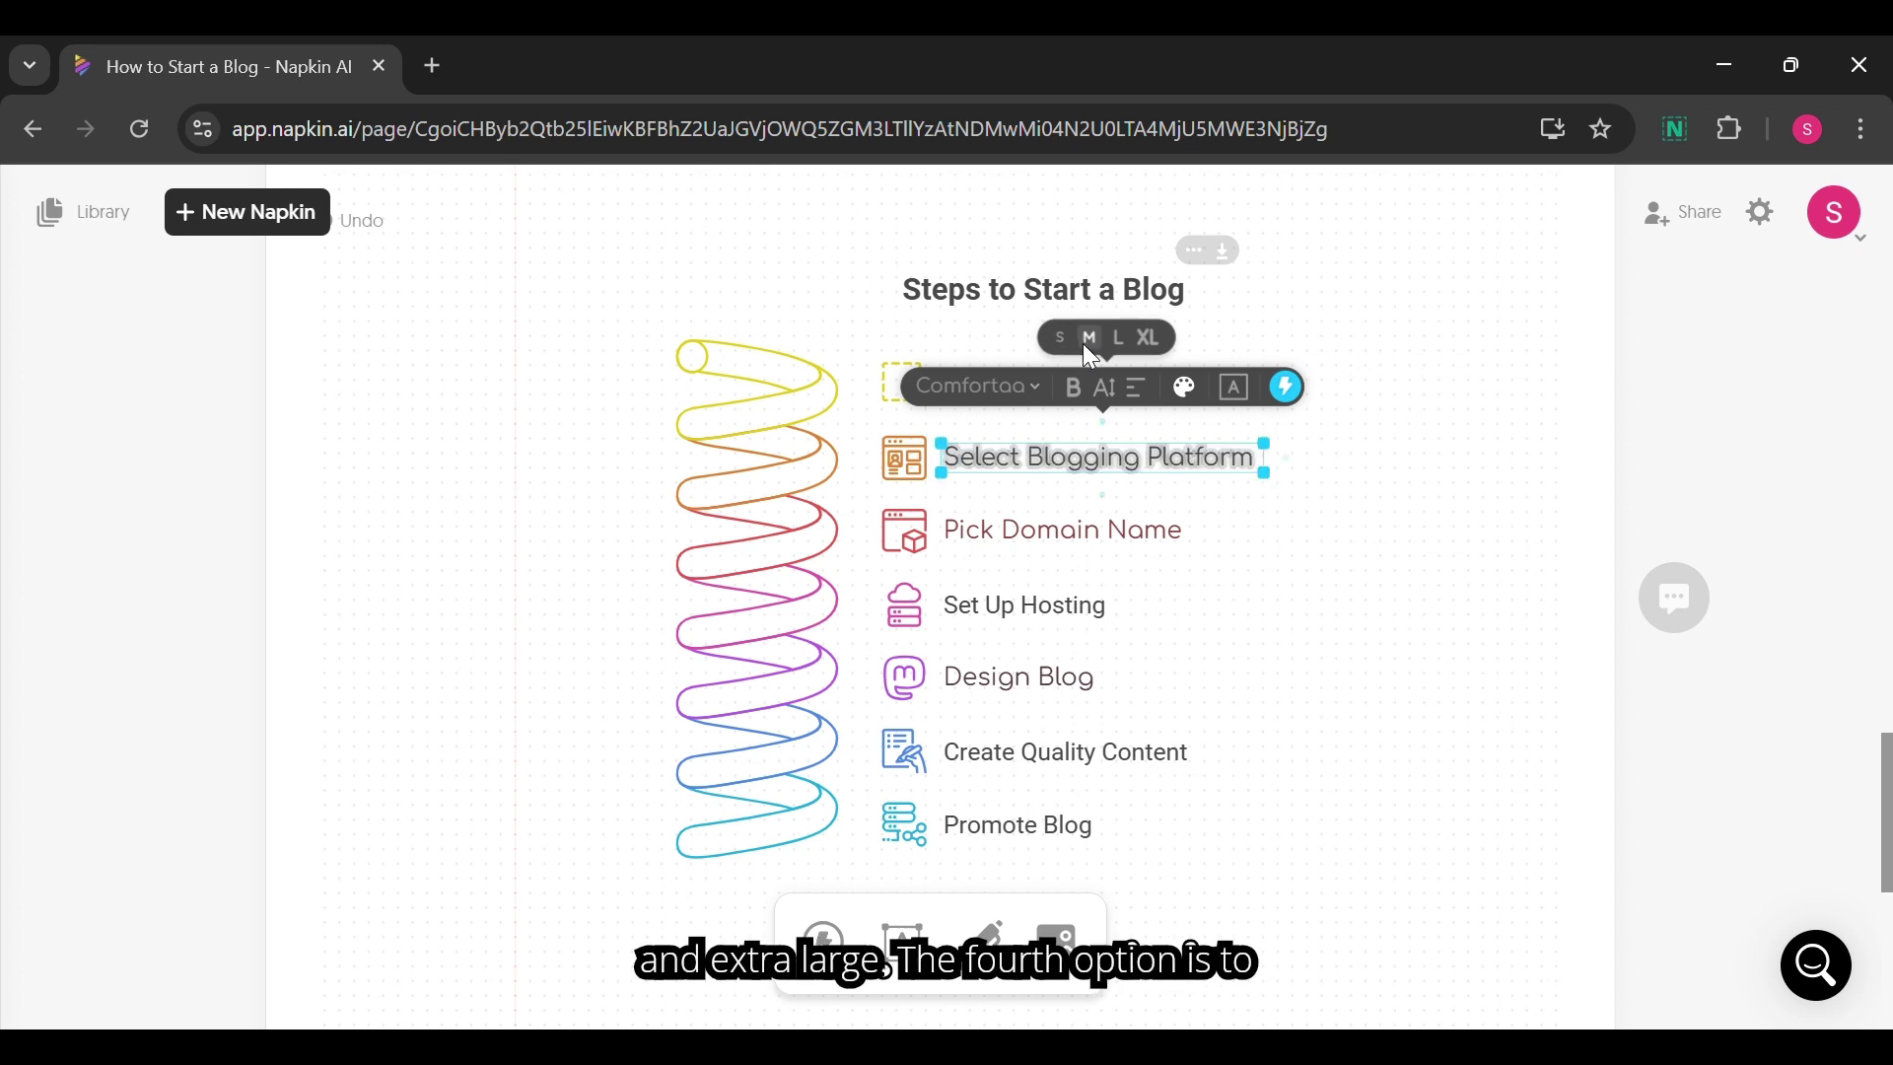
Try centre and right alignment on the "Select Blogging Platform" label and restore left alignment.
click(1138, 388)
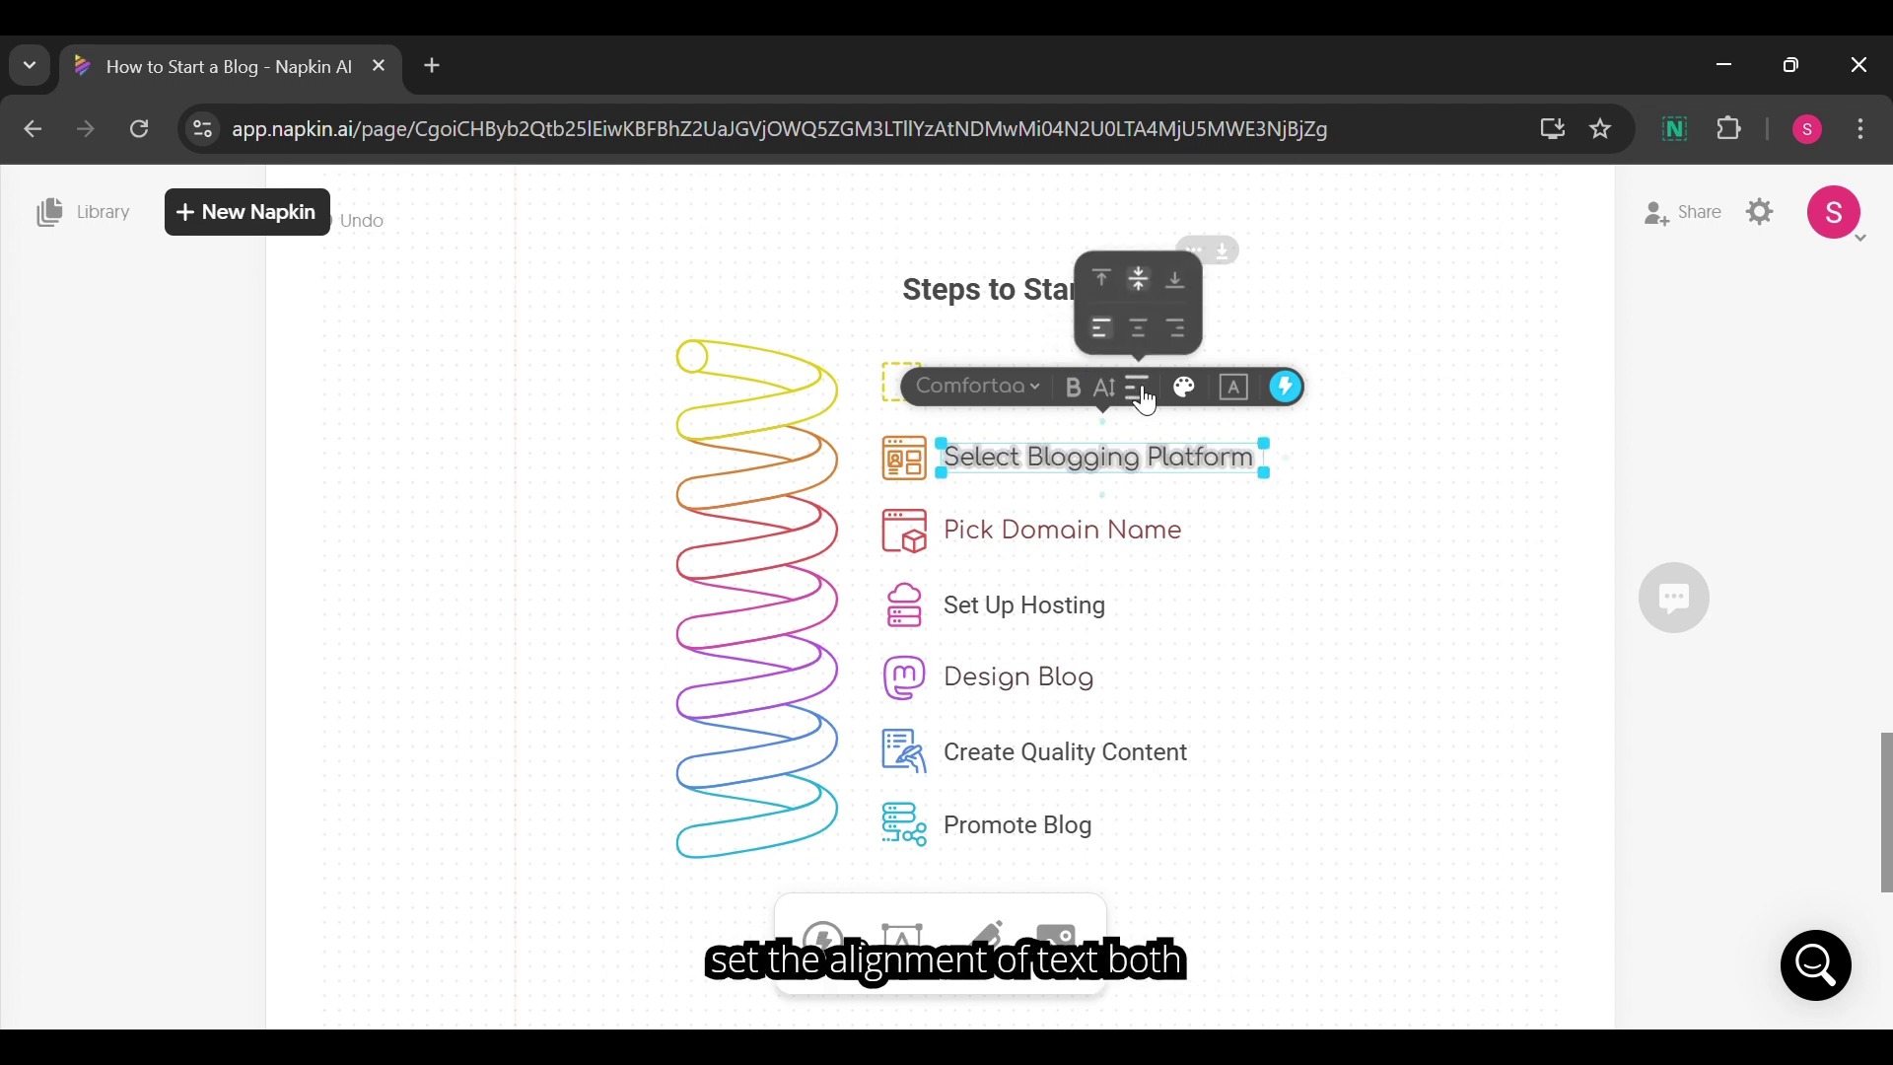
click(1159, 333)
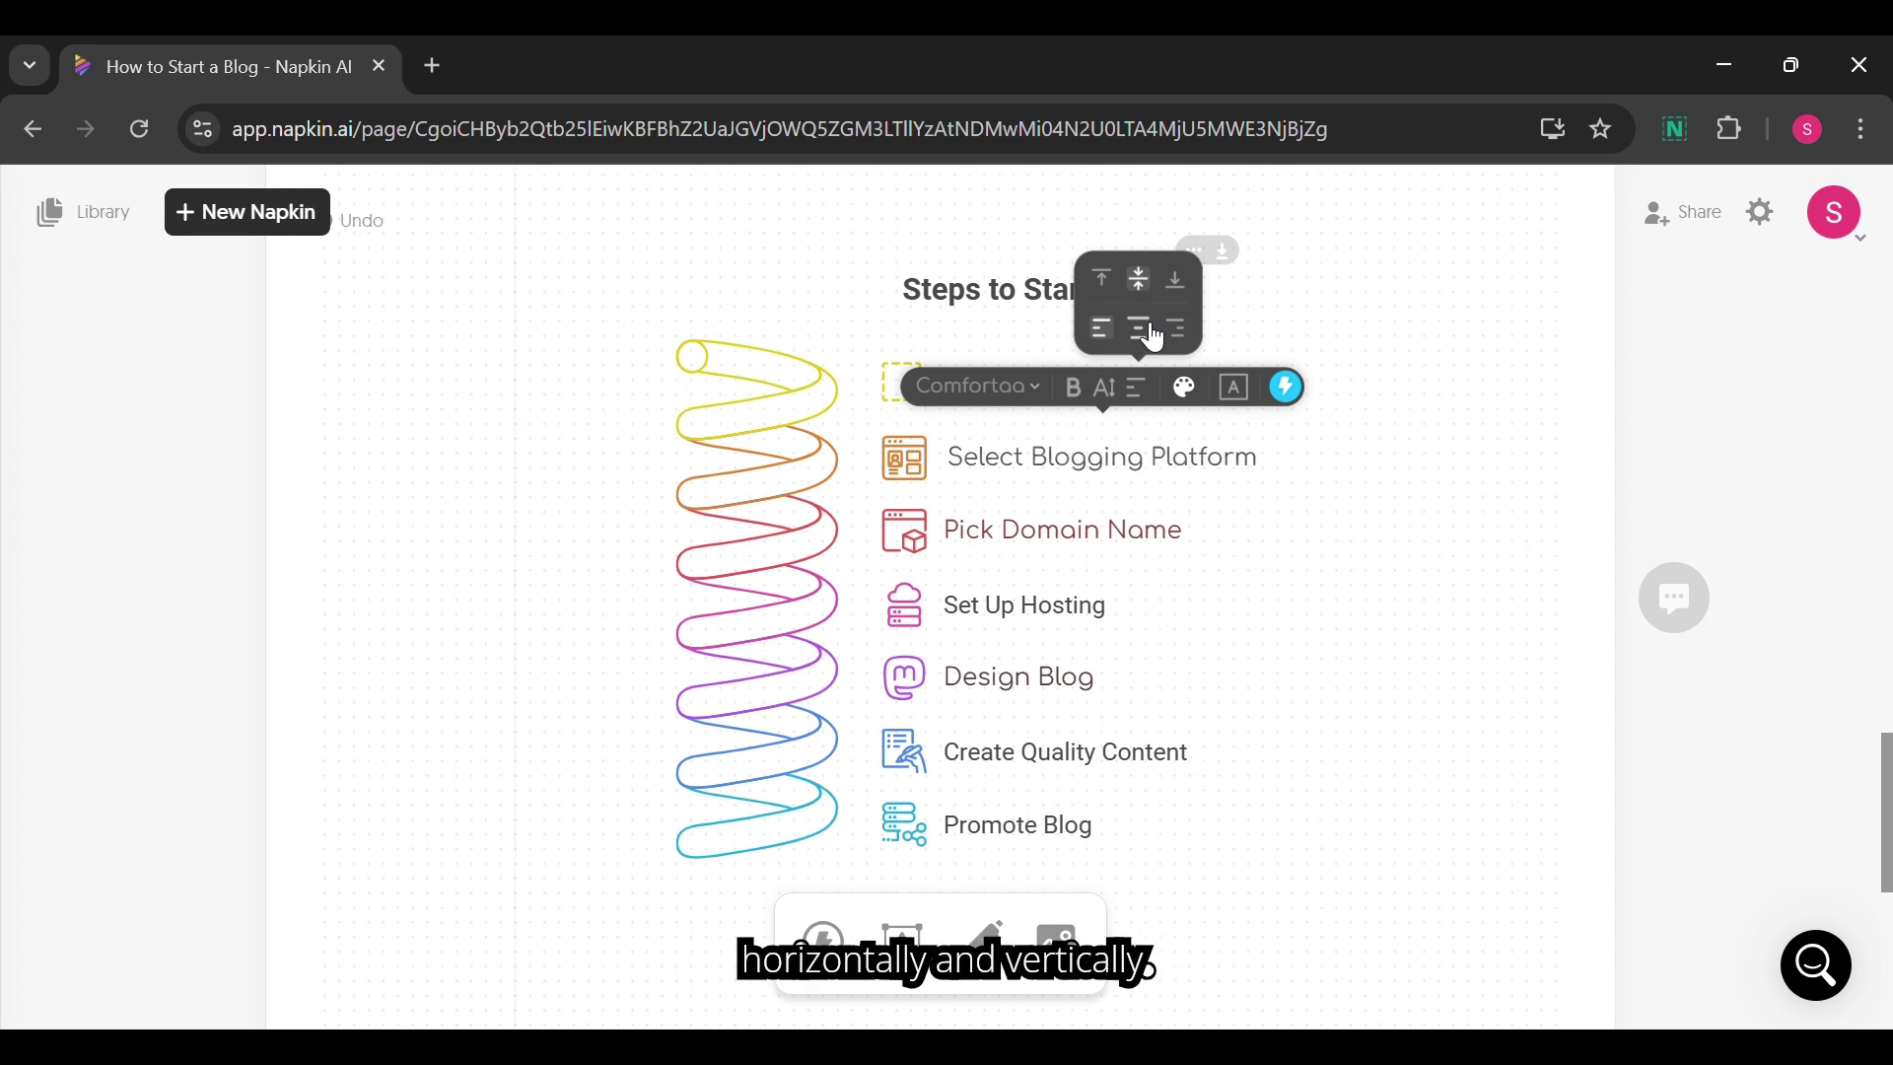
click(1188, 335)
click(1153, 333)
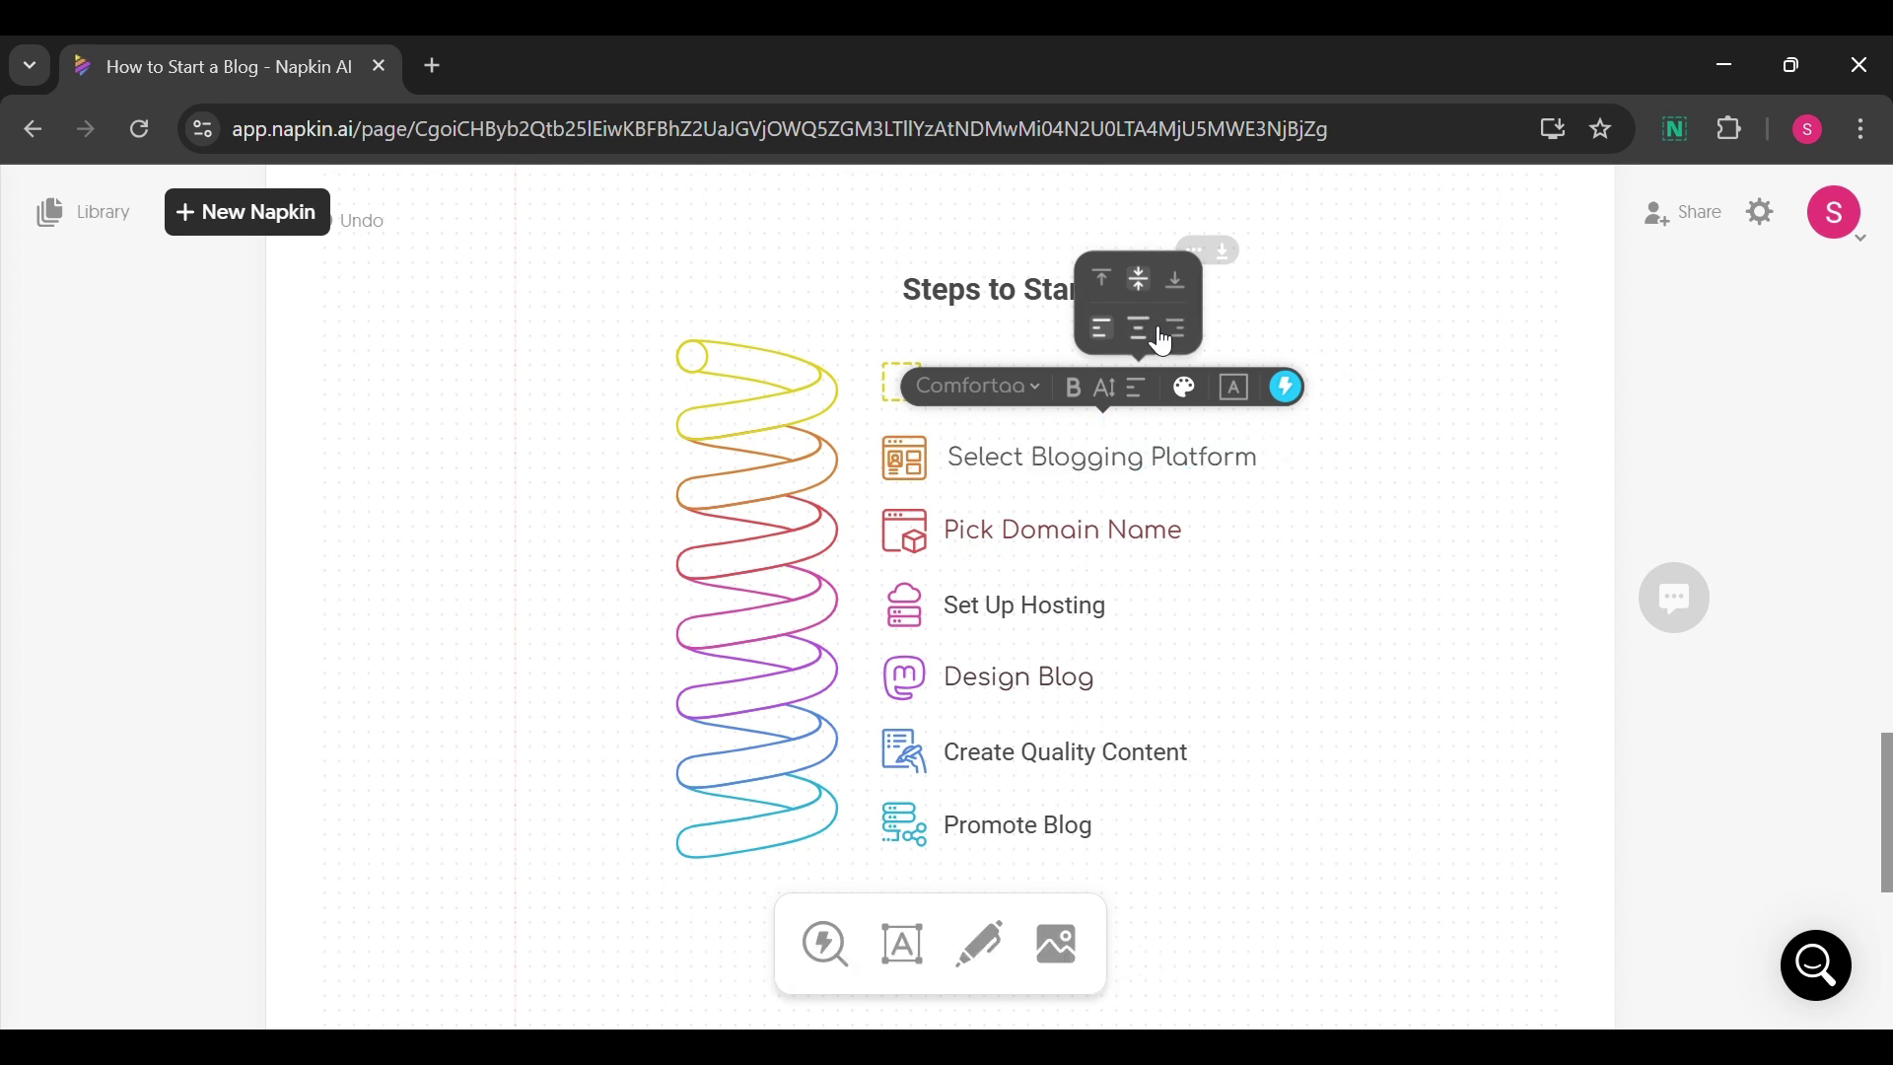
click(1119, 338)
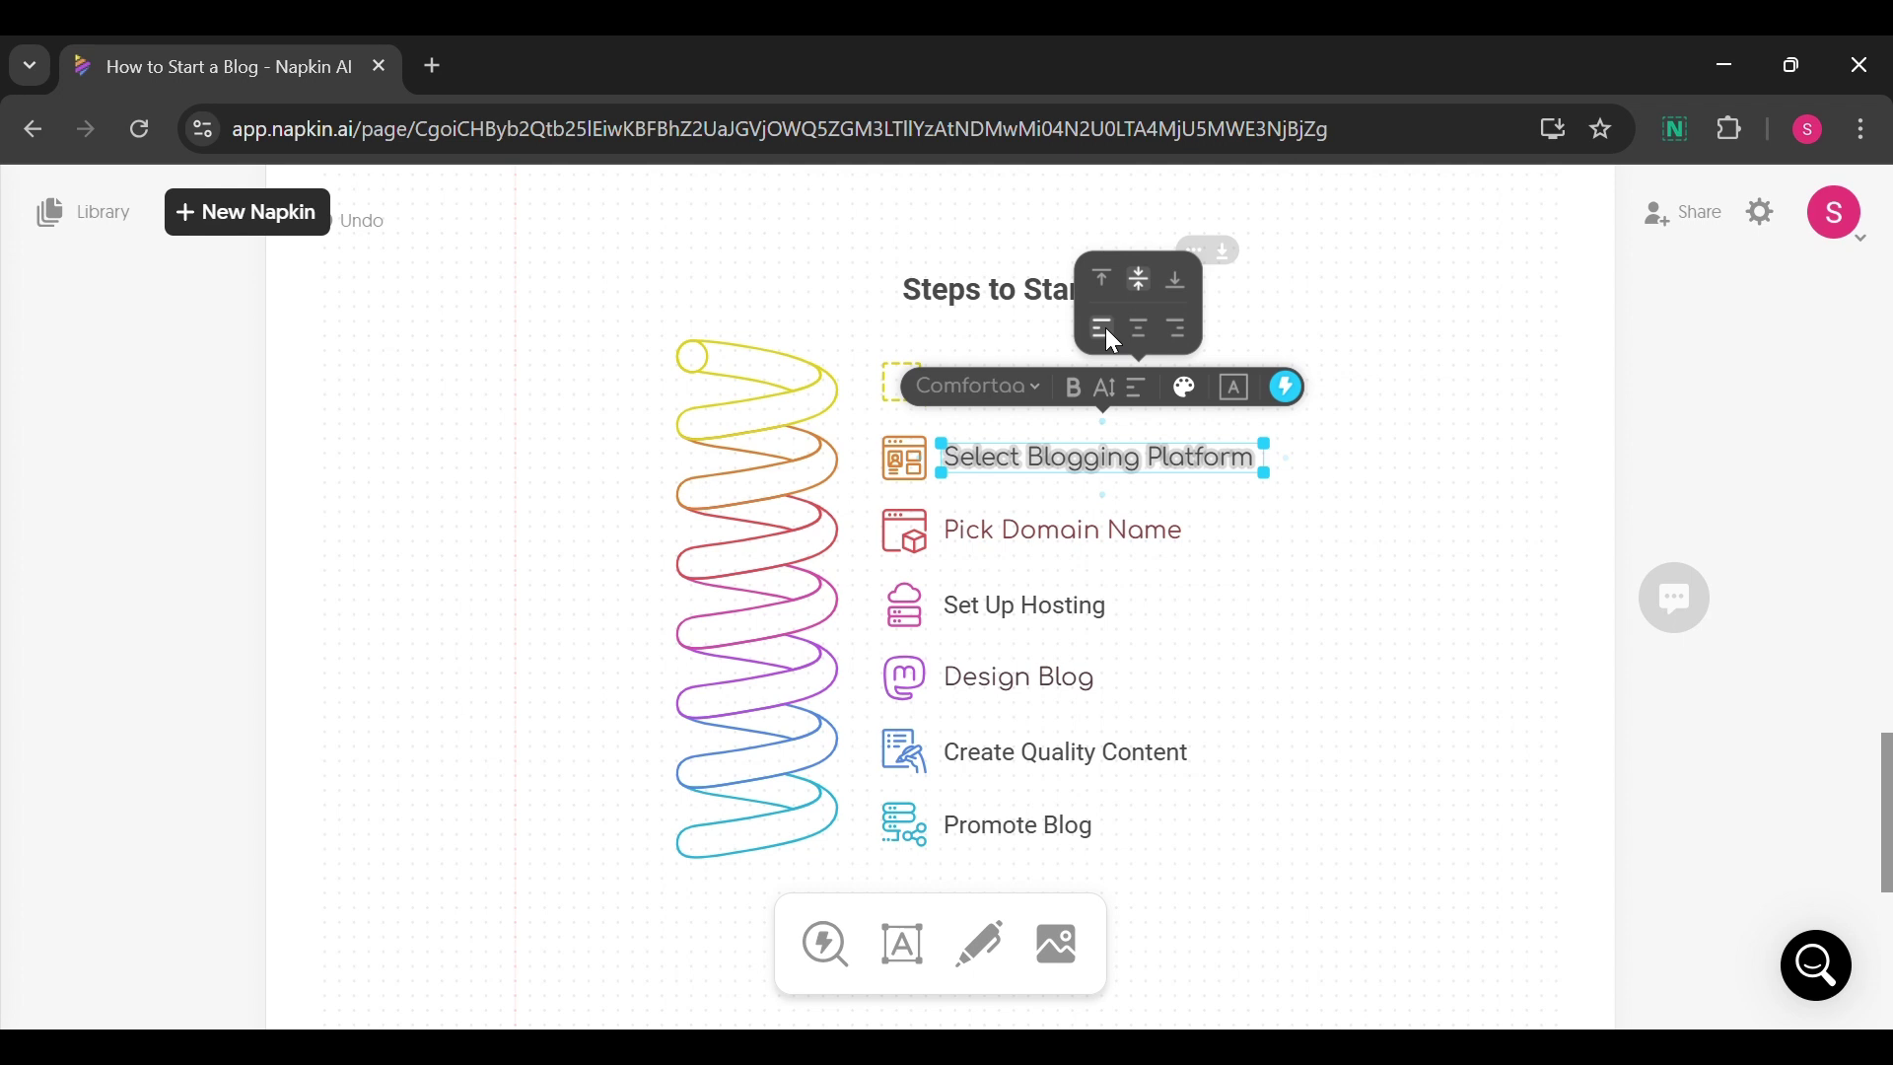
Colour the "Select Blogging Platform" label red and wrap it in the pill-shaped outline.
click(1186, 389)
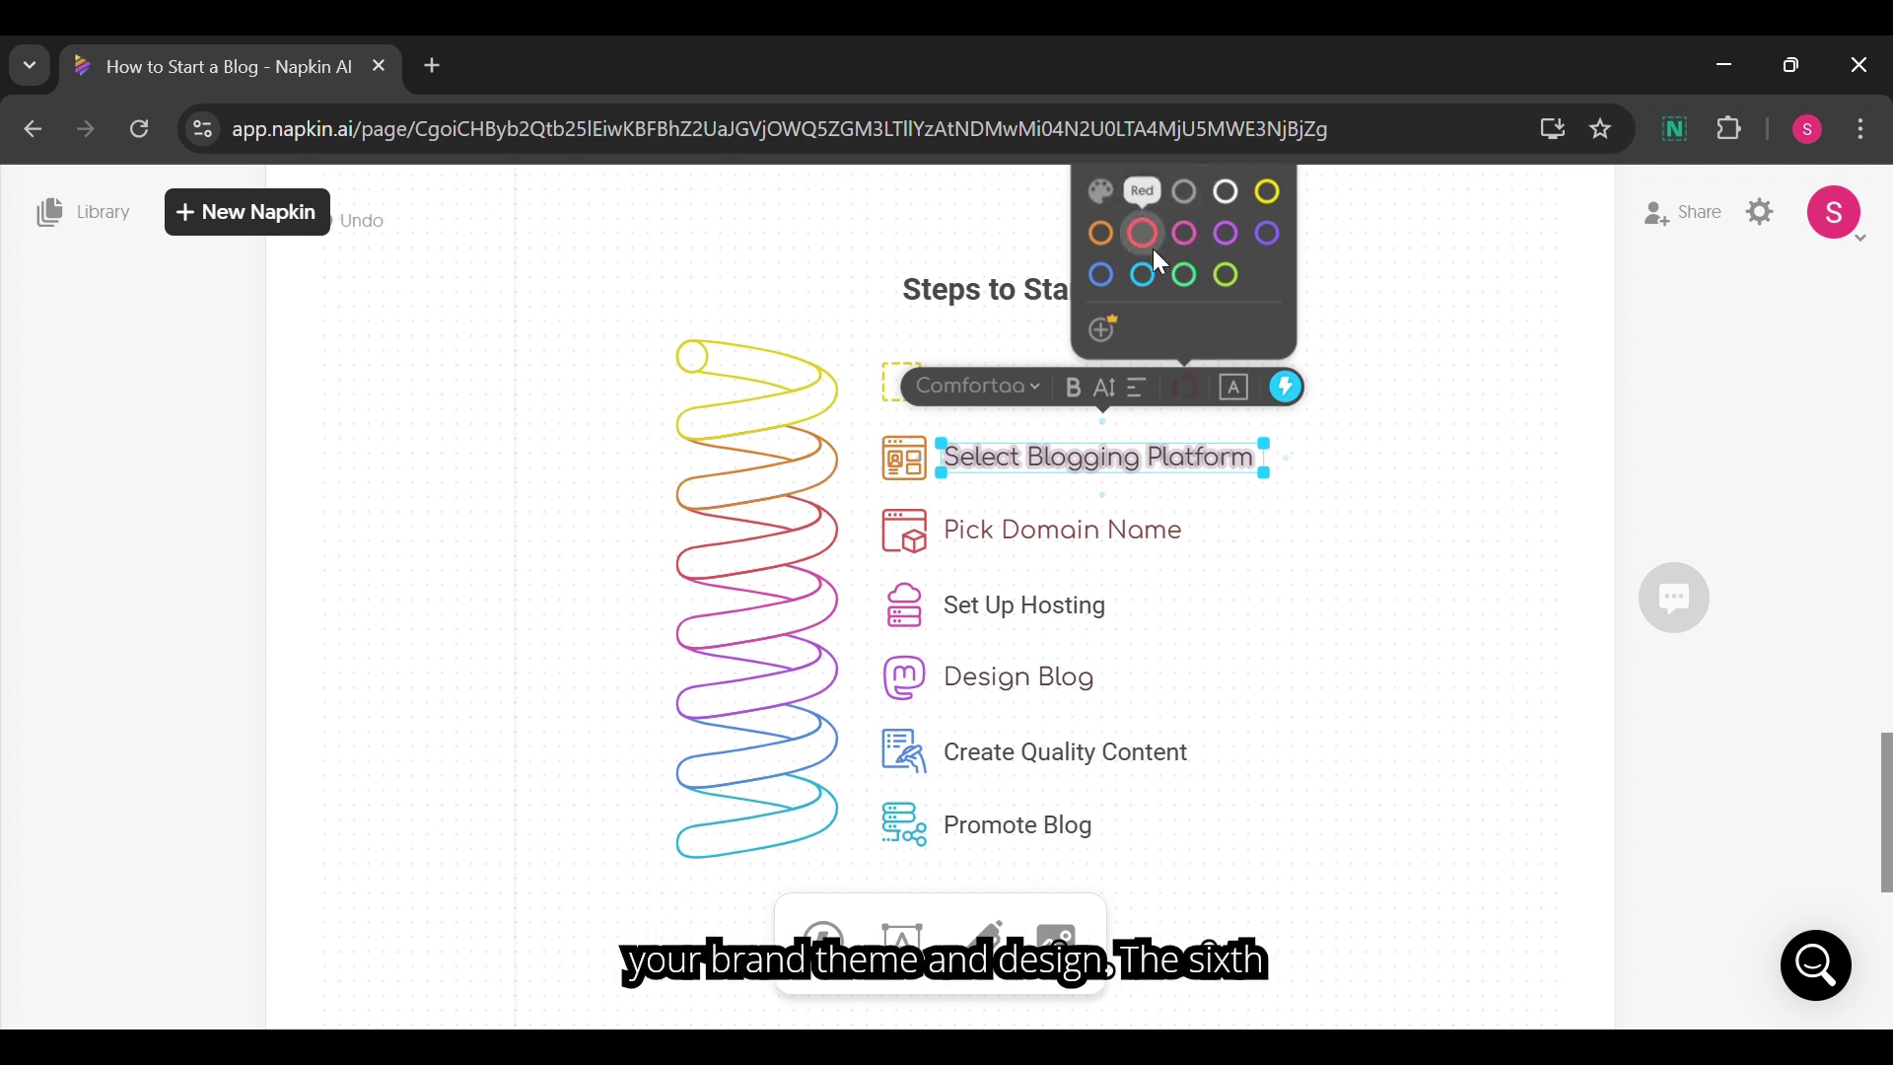
click(1243, 394)
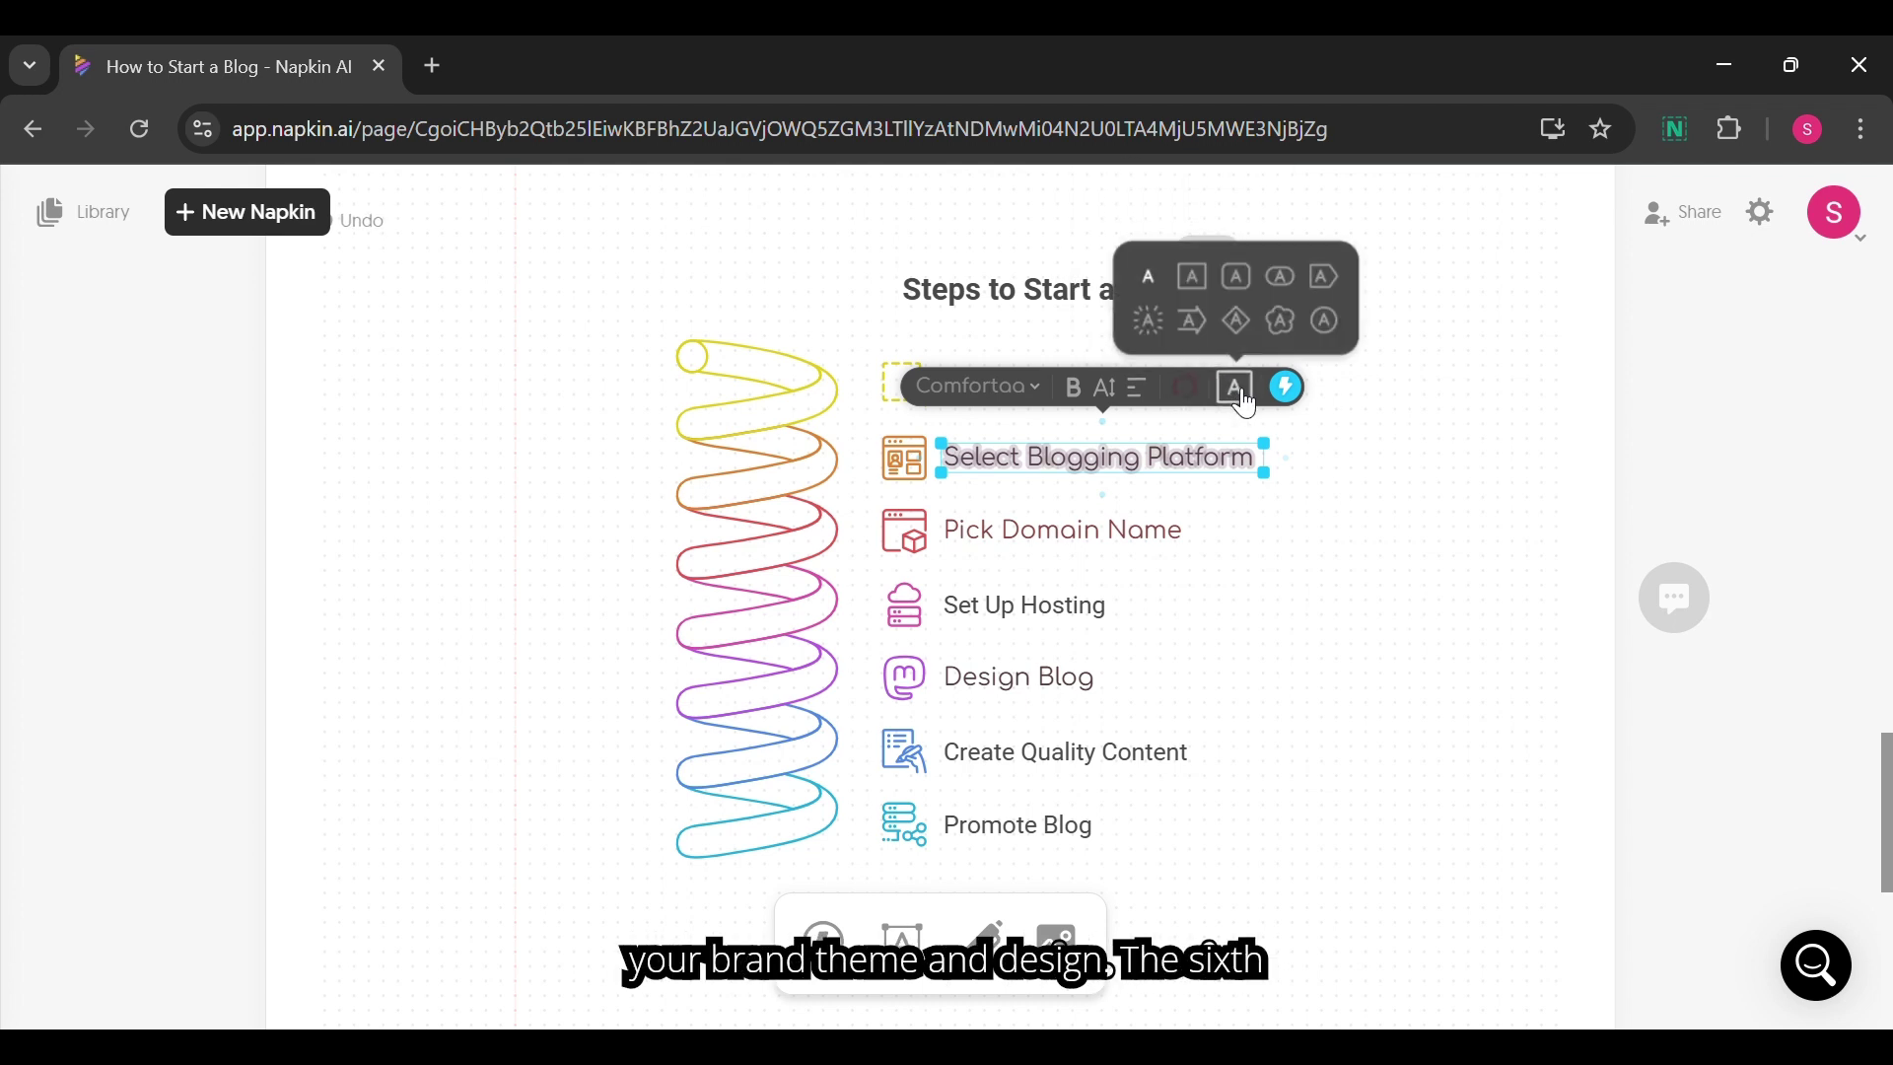
click(1250, 332)
click(1240, 281)
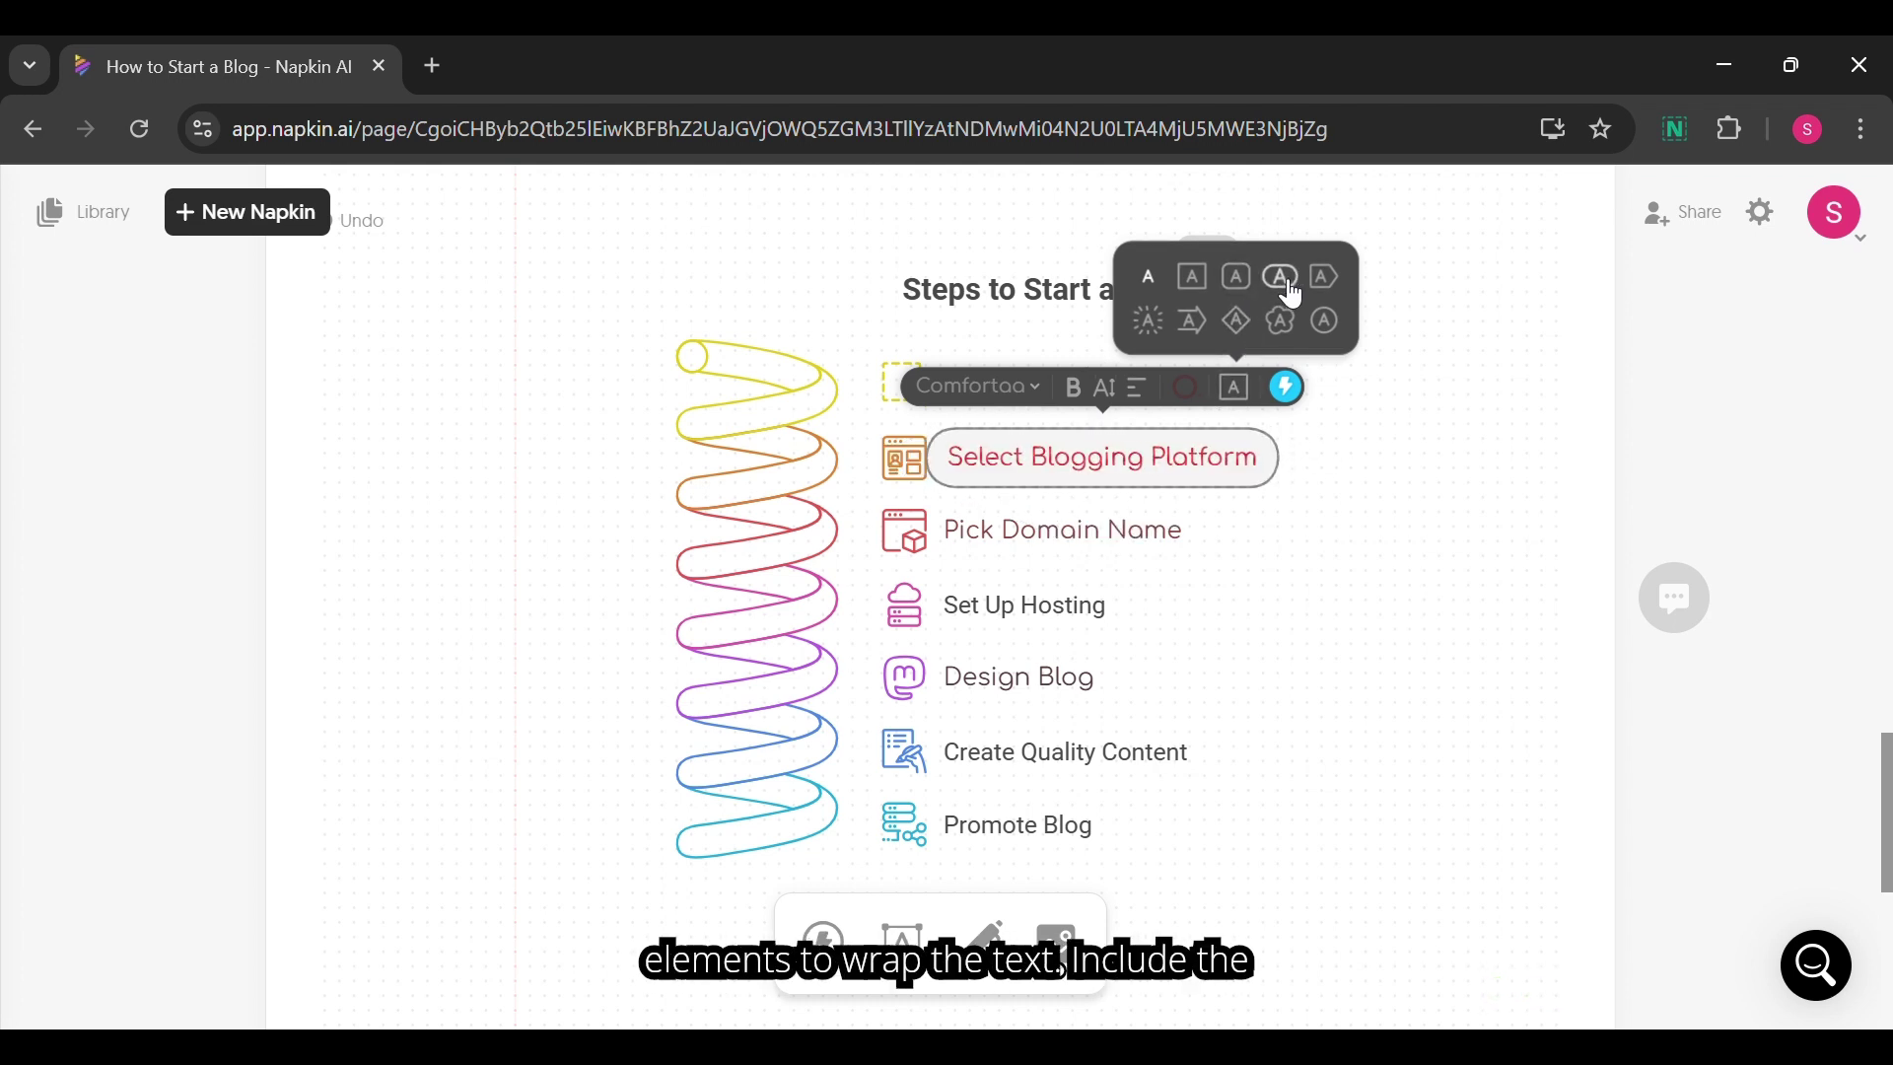
click(1285, 281)
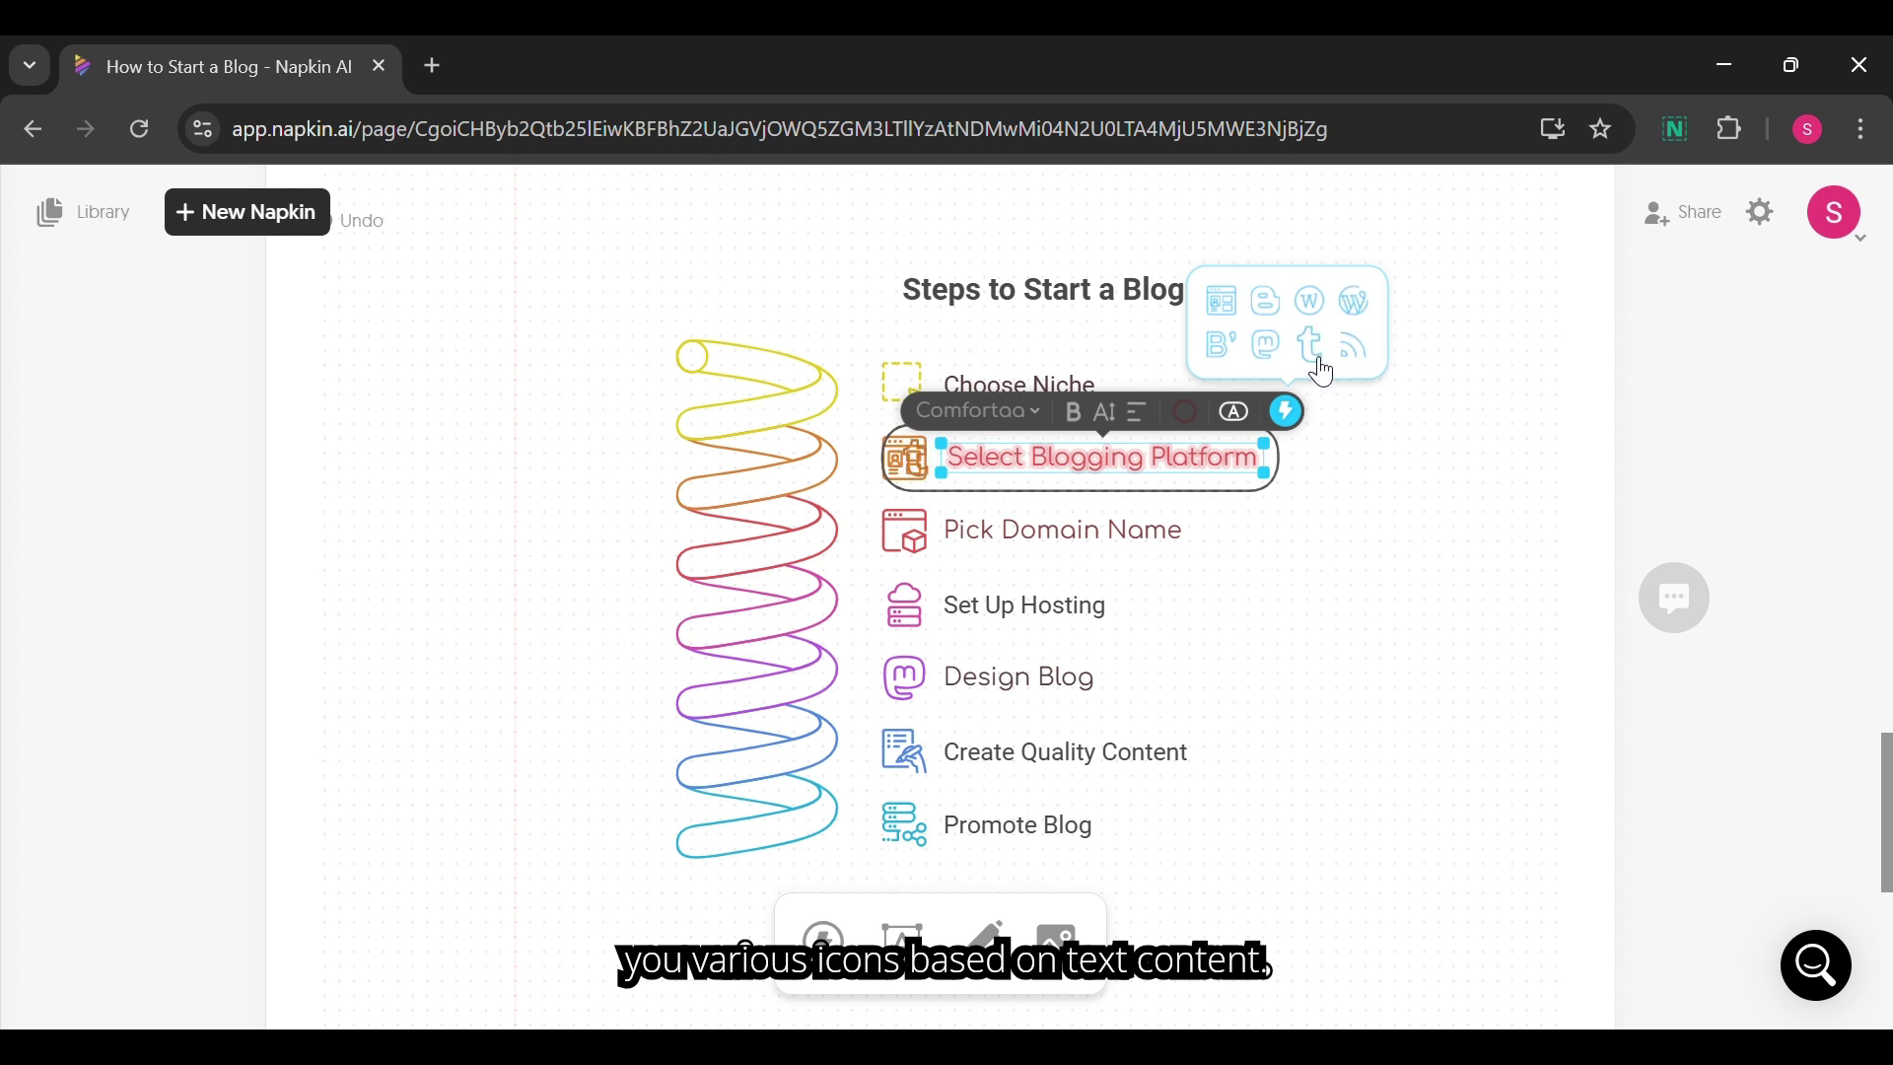
Shift the outlined "Select Blogging Platform" label slightly to the right so it clears its icon.
click(1341, 627)
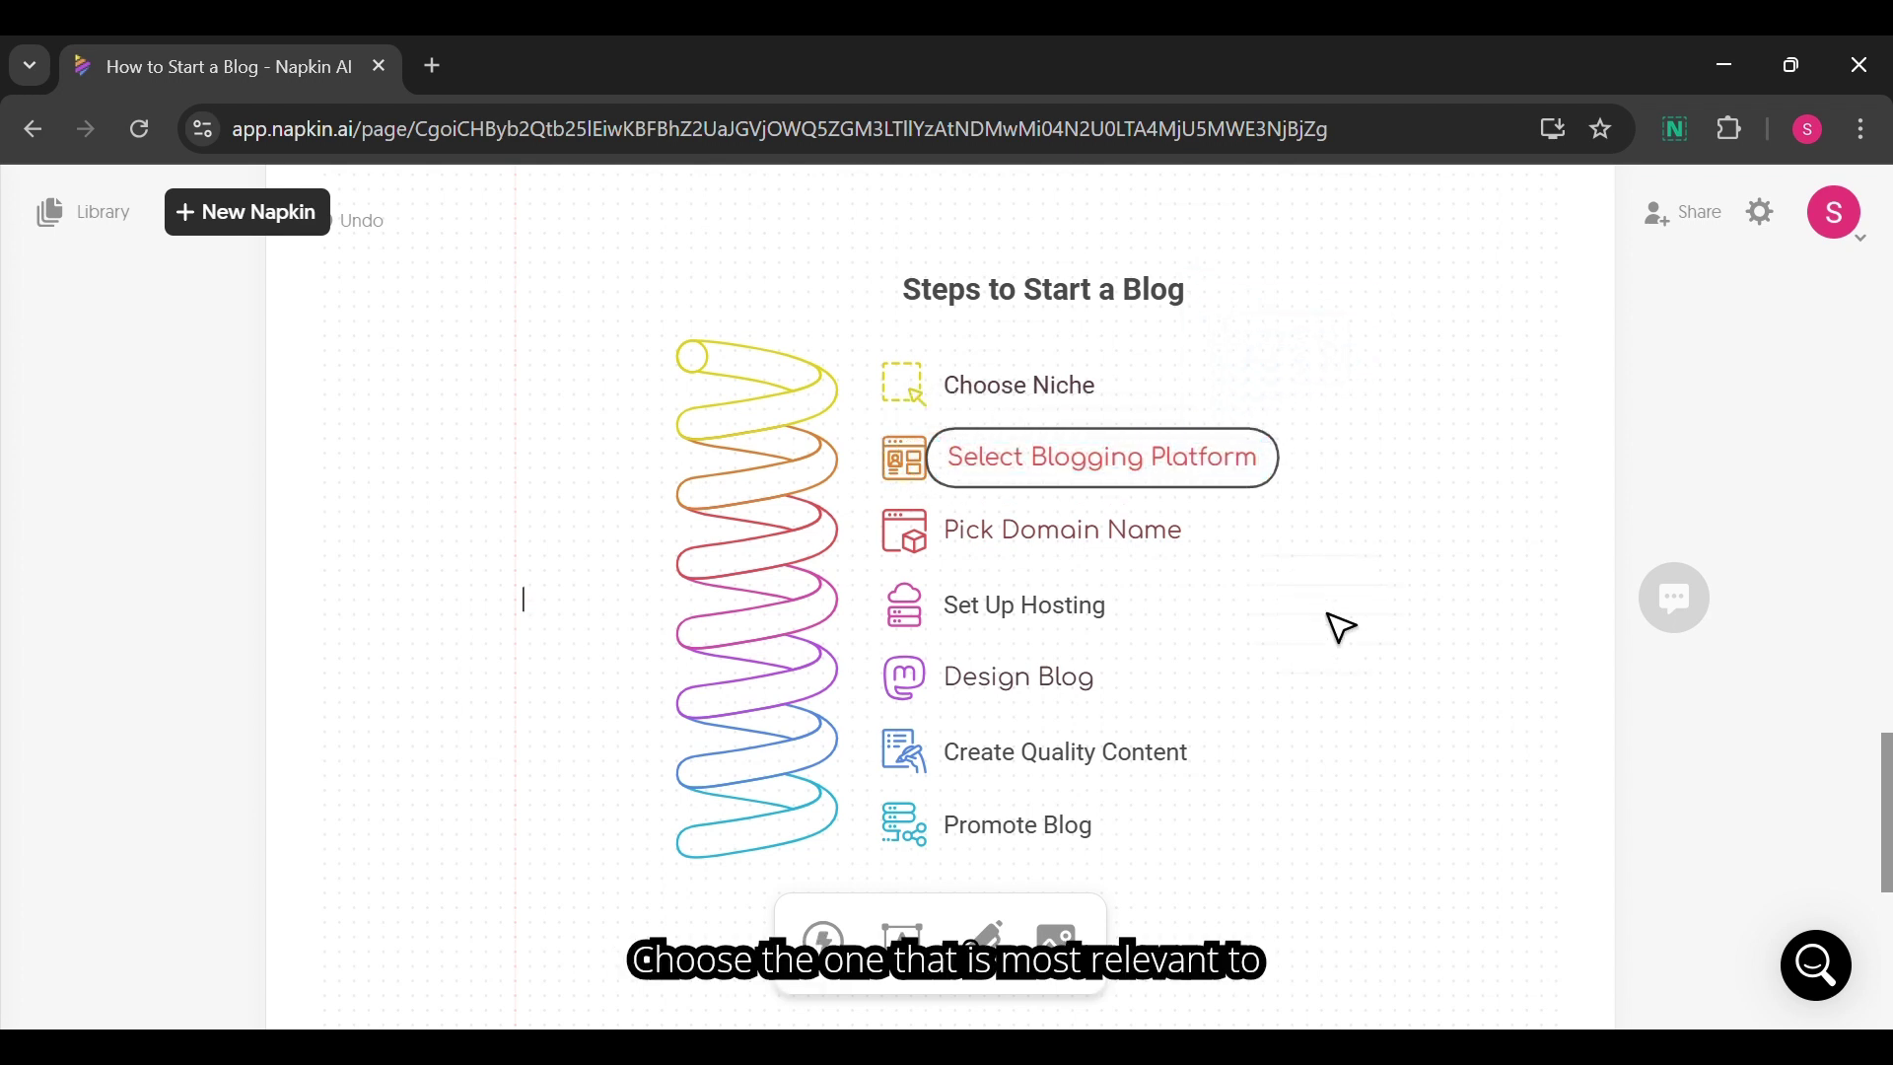
click(1067, 456)
click(1067, 455)
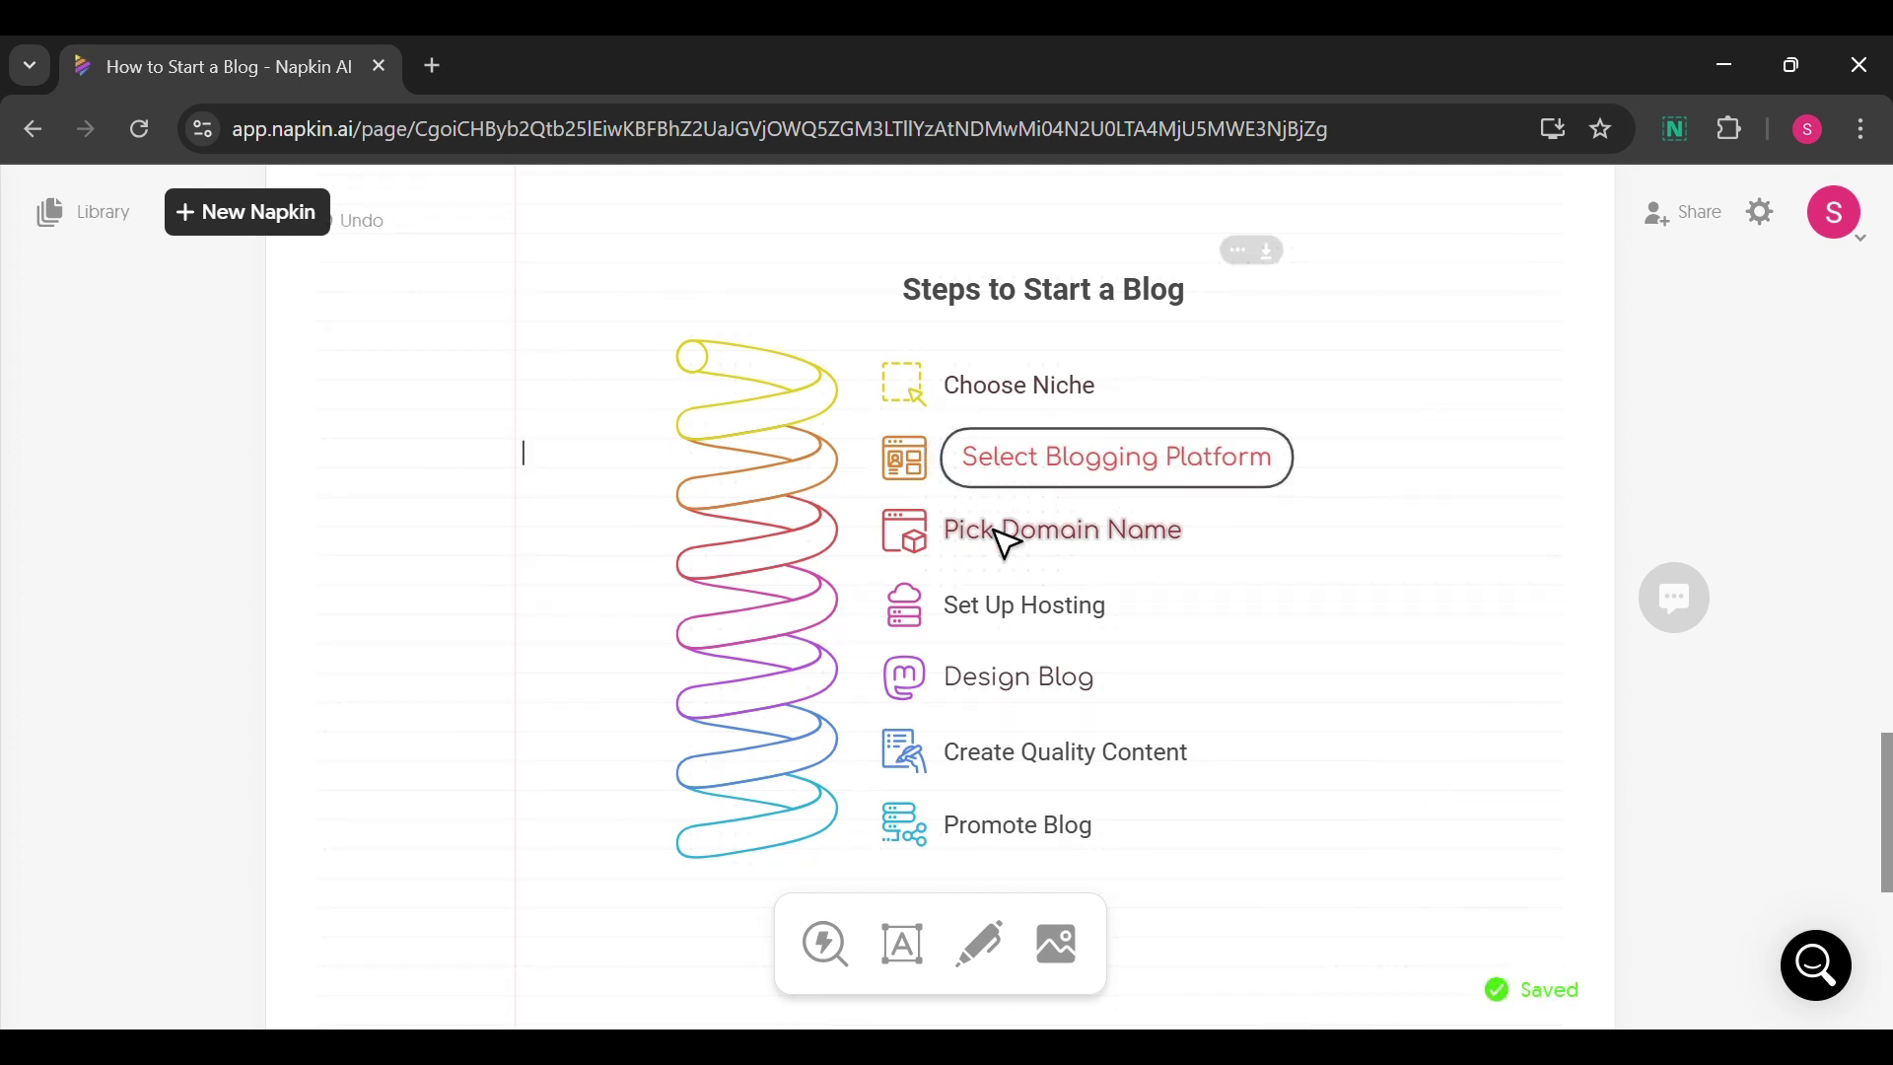
Preview the suggested icons for the "Design Blog" label, including the lightbulb pen, text file and image document.
click(1006, 695)
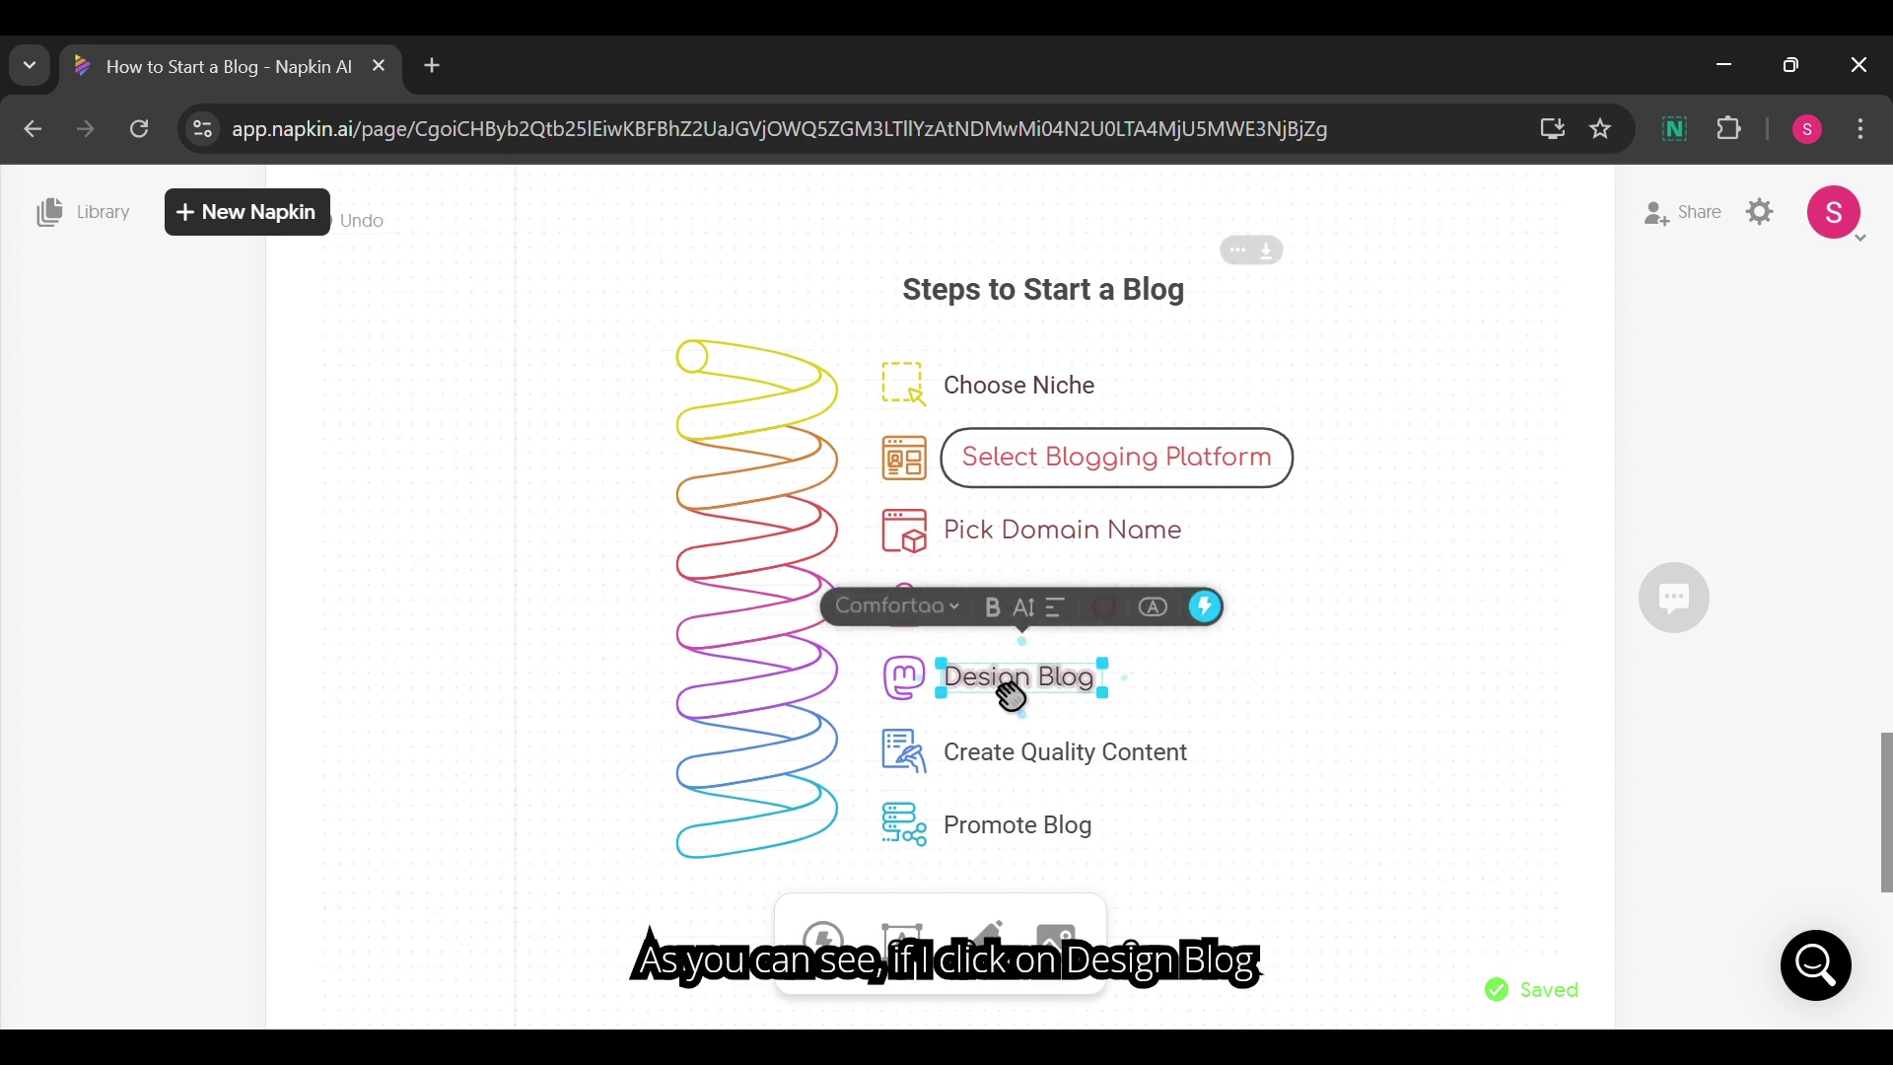
click(1205, 607)
click(1189, 544)
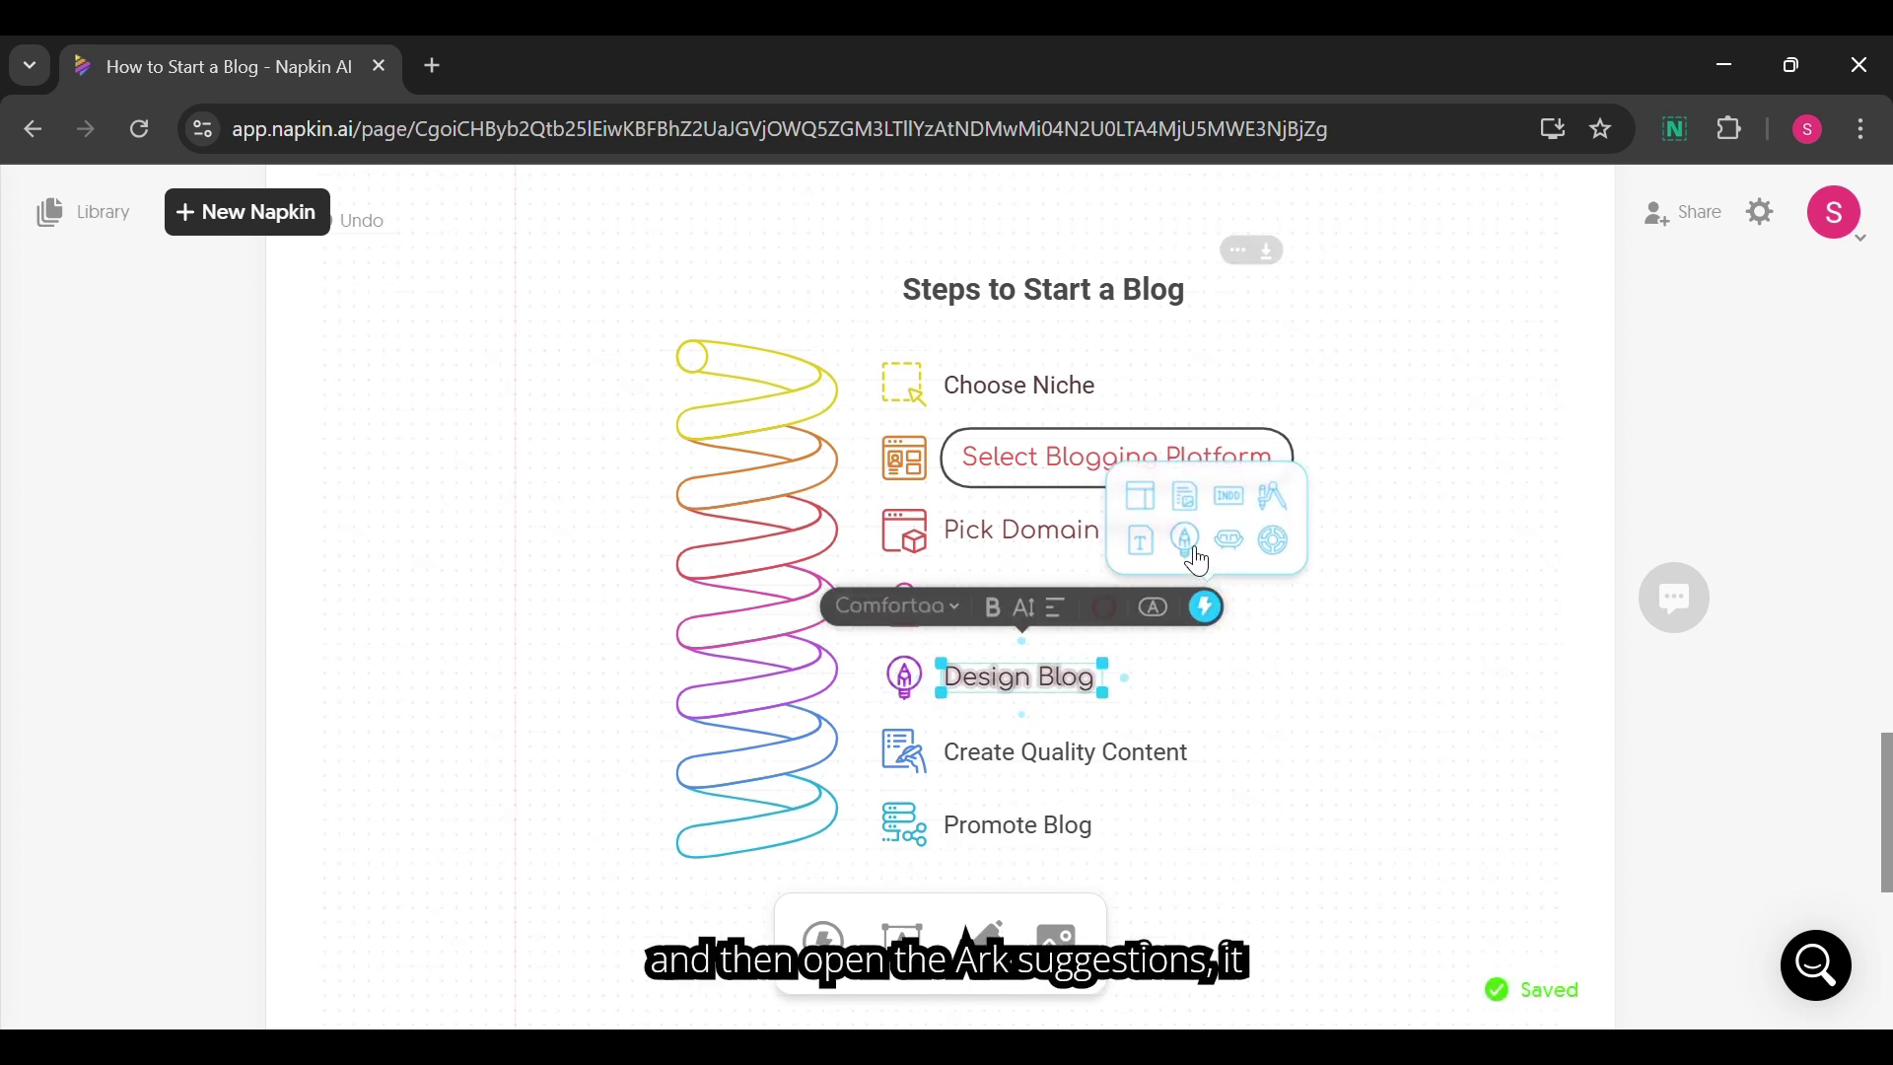
click(1158, 550)
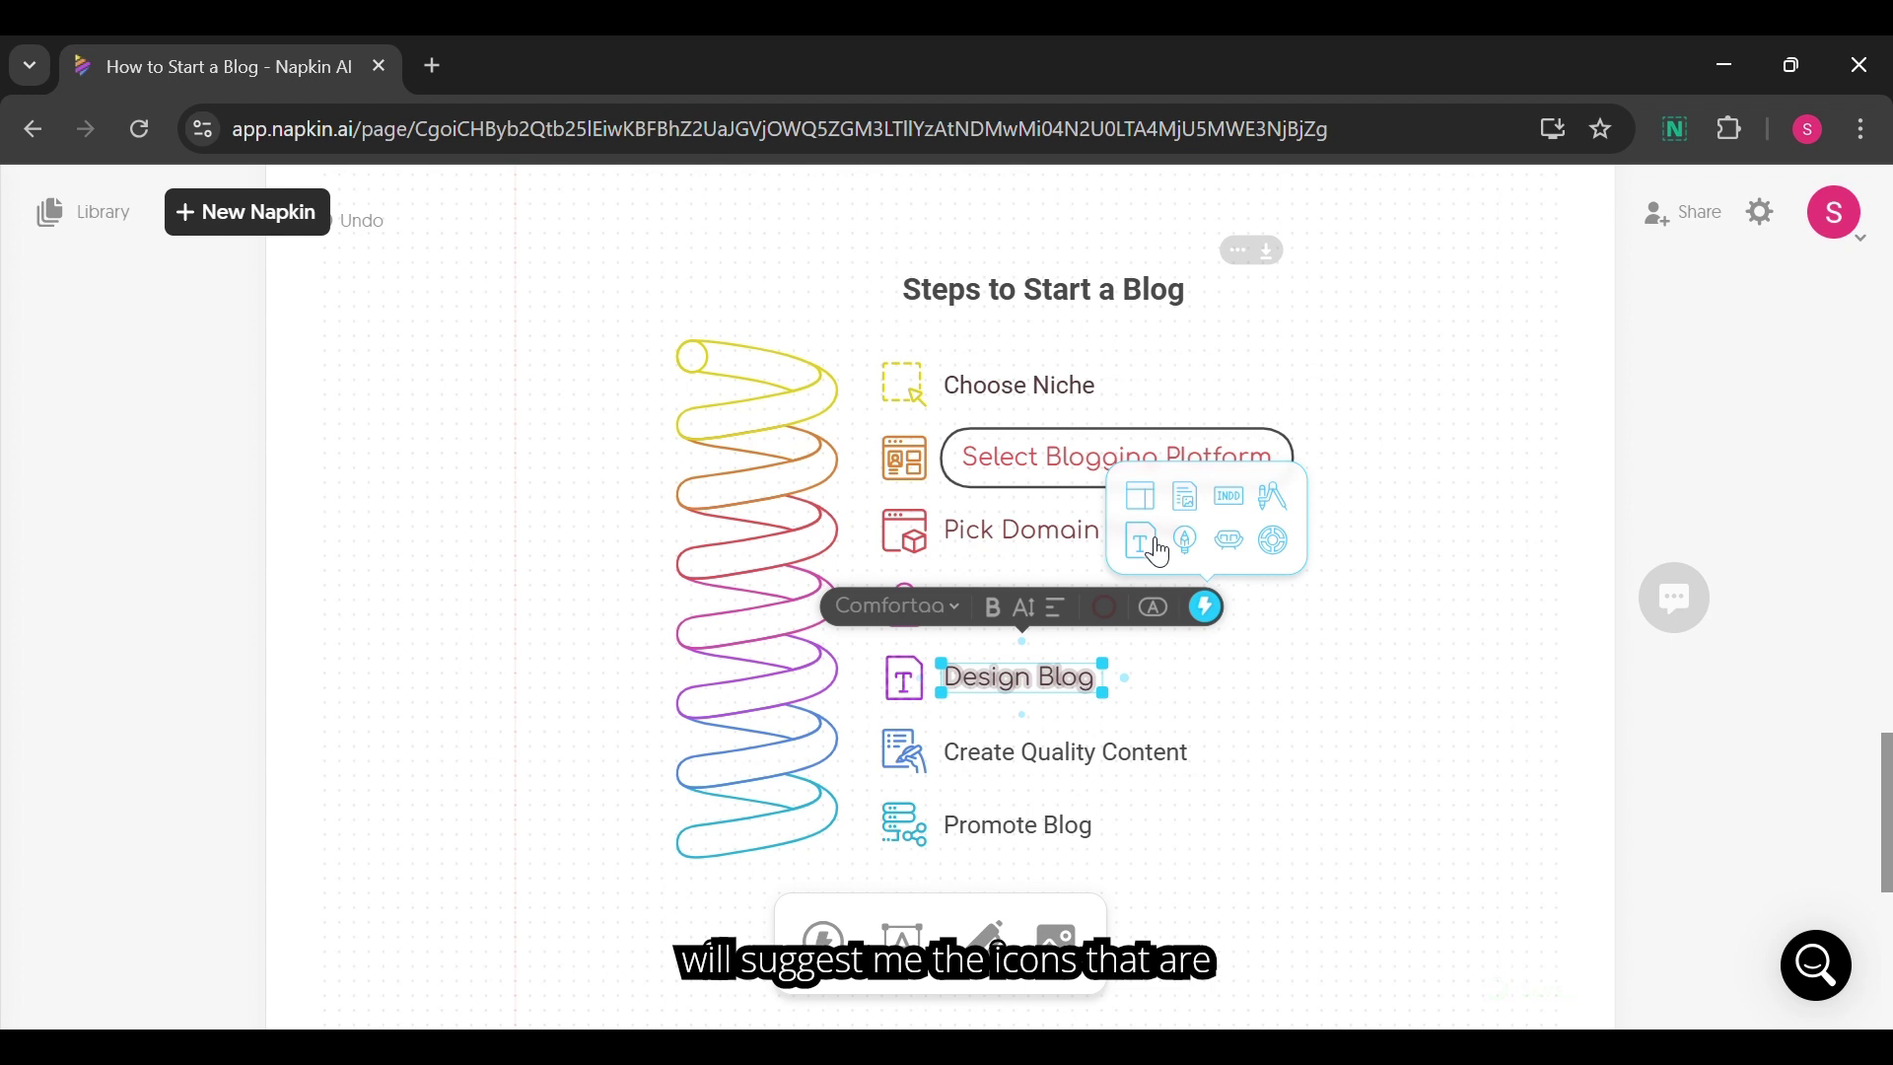
click(1193, 511)
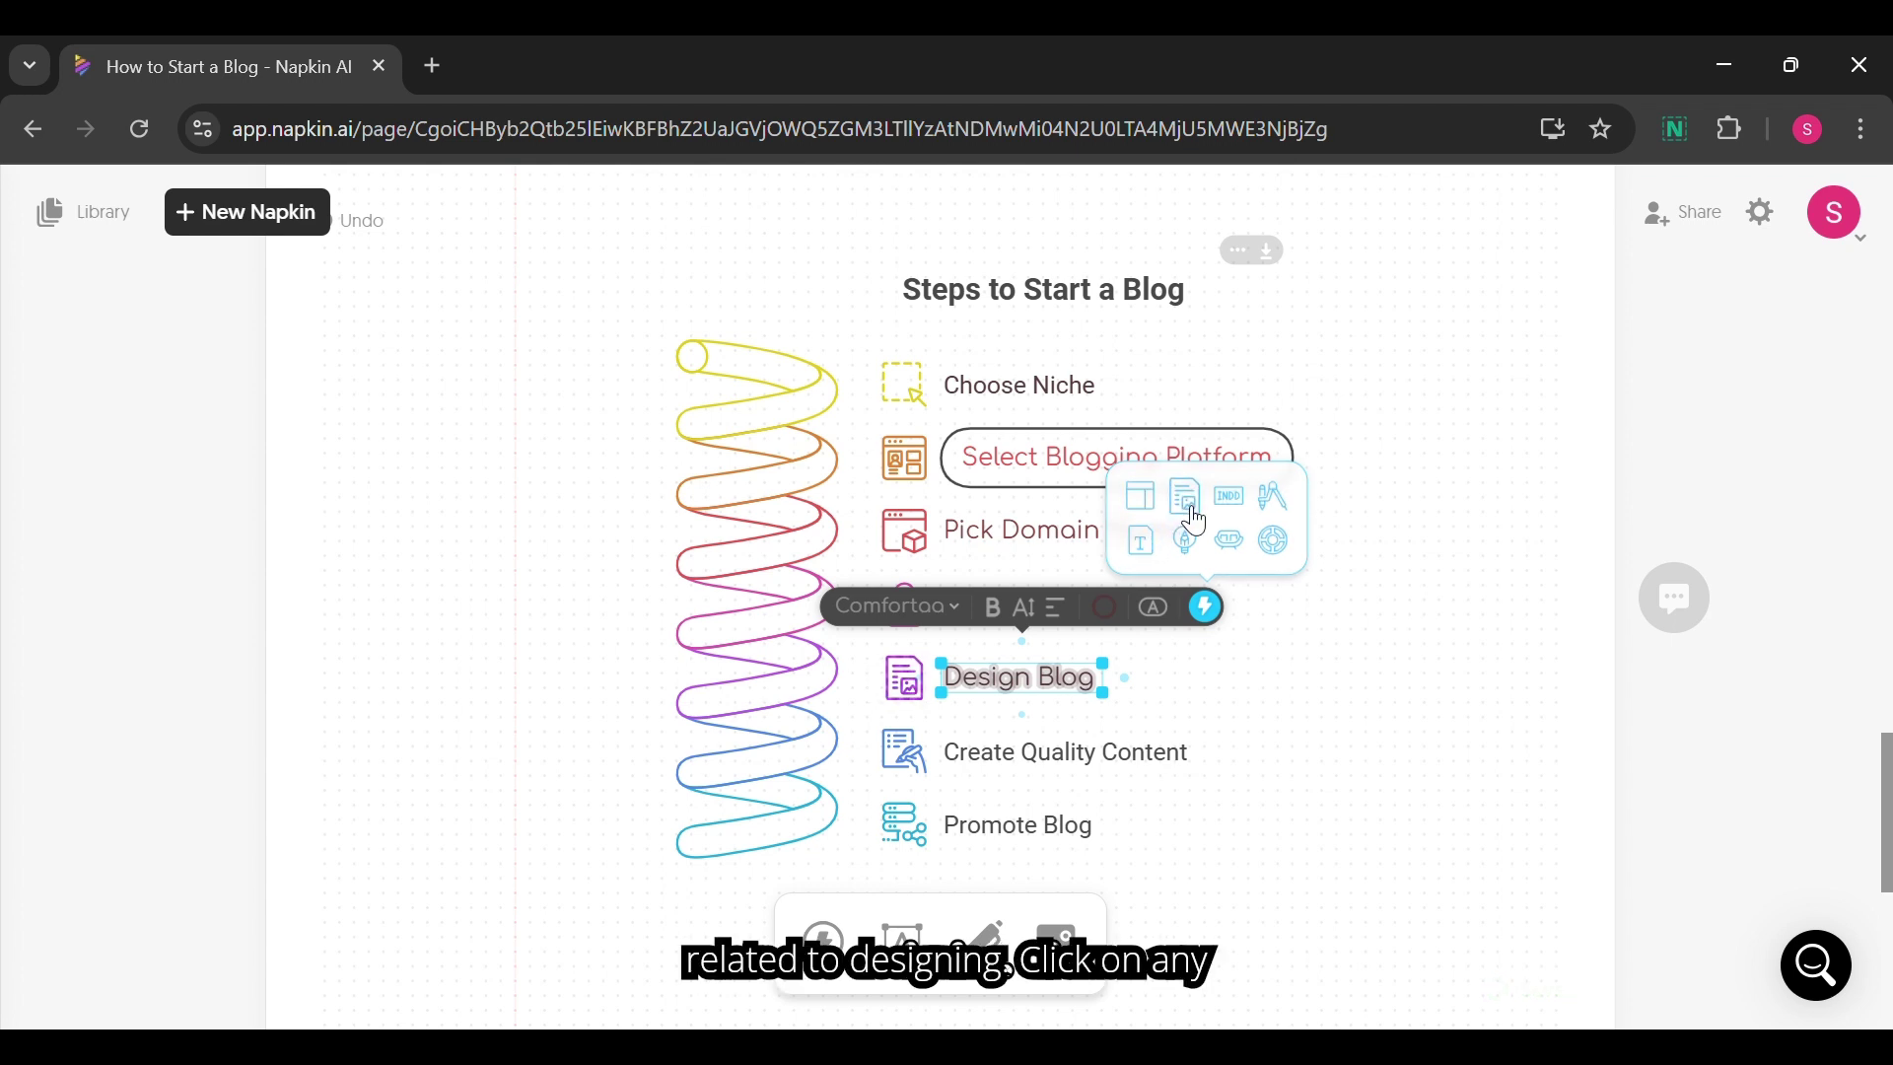
click(1205, 606)
click(1284, 727)
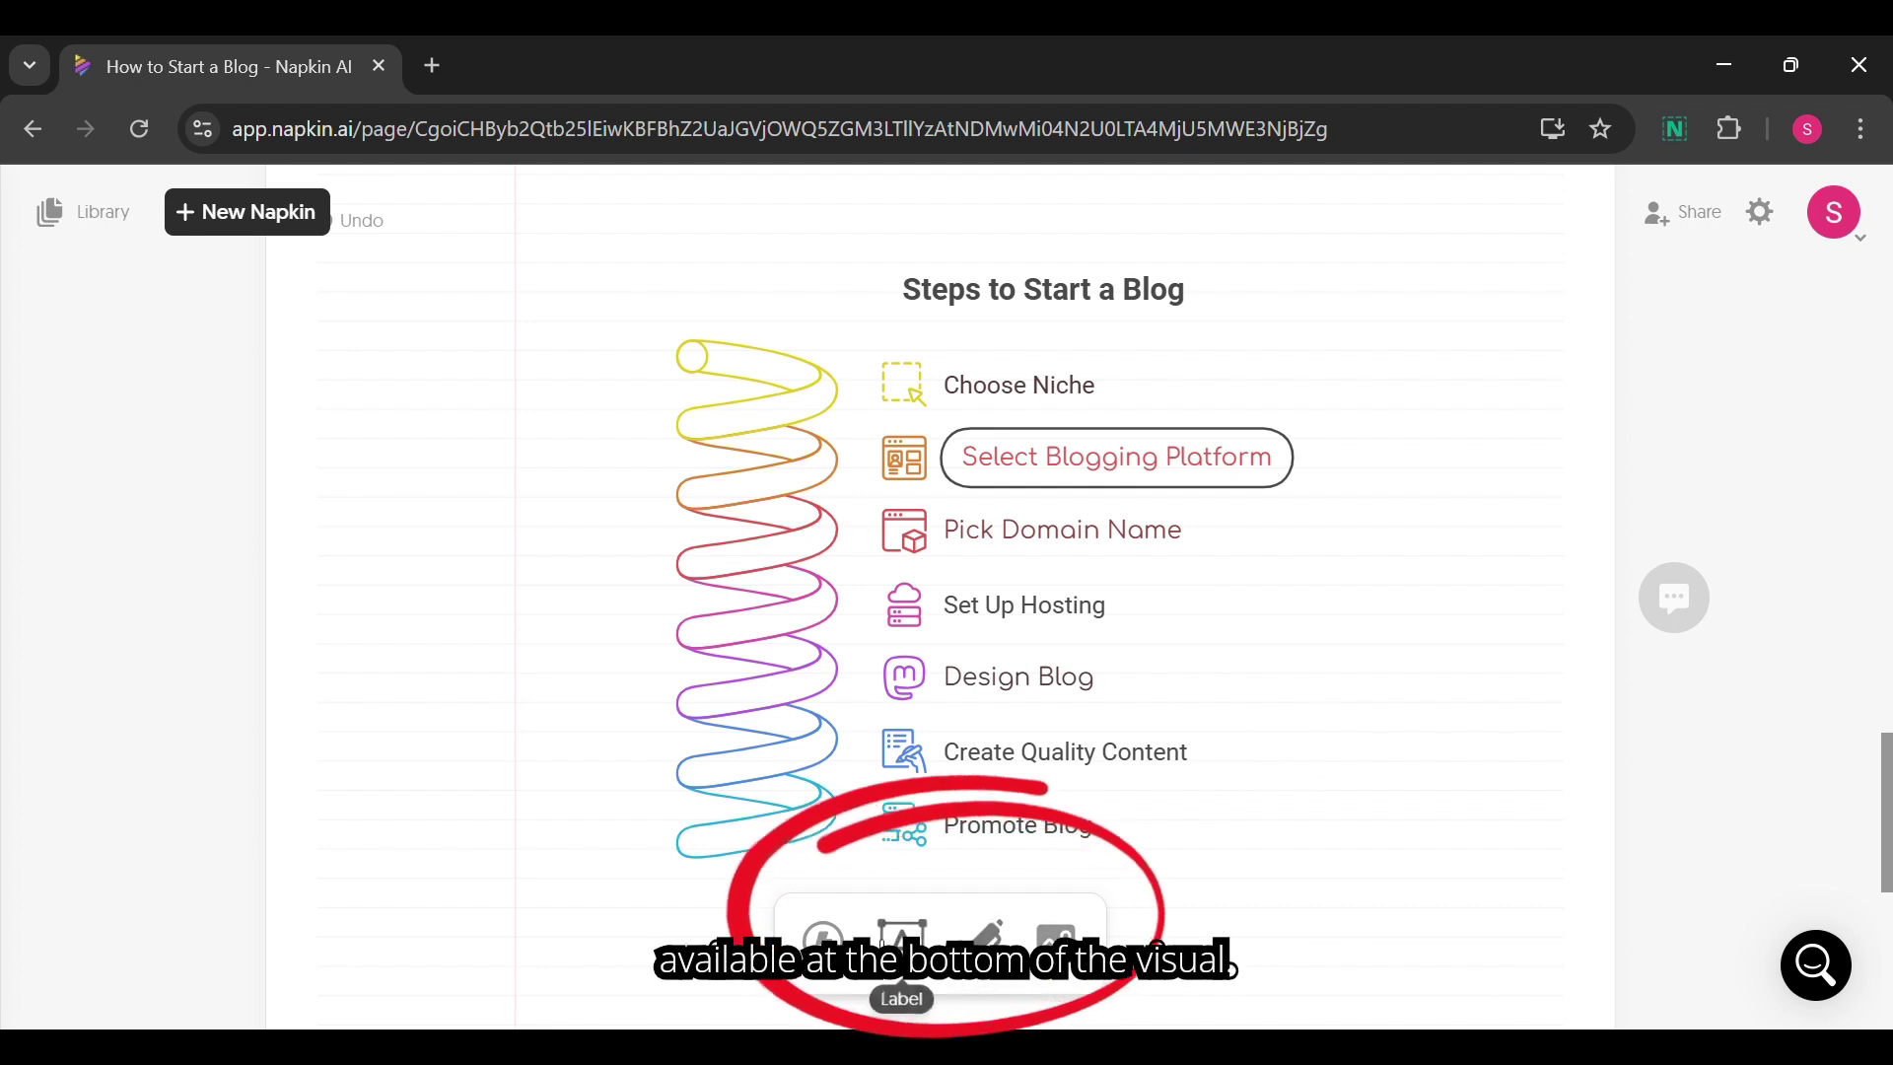
Search the Spark icons for "web", preview the website icon and close the search without inserting anything.
click(821, 935)
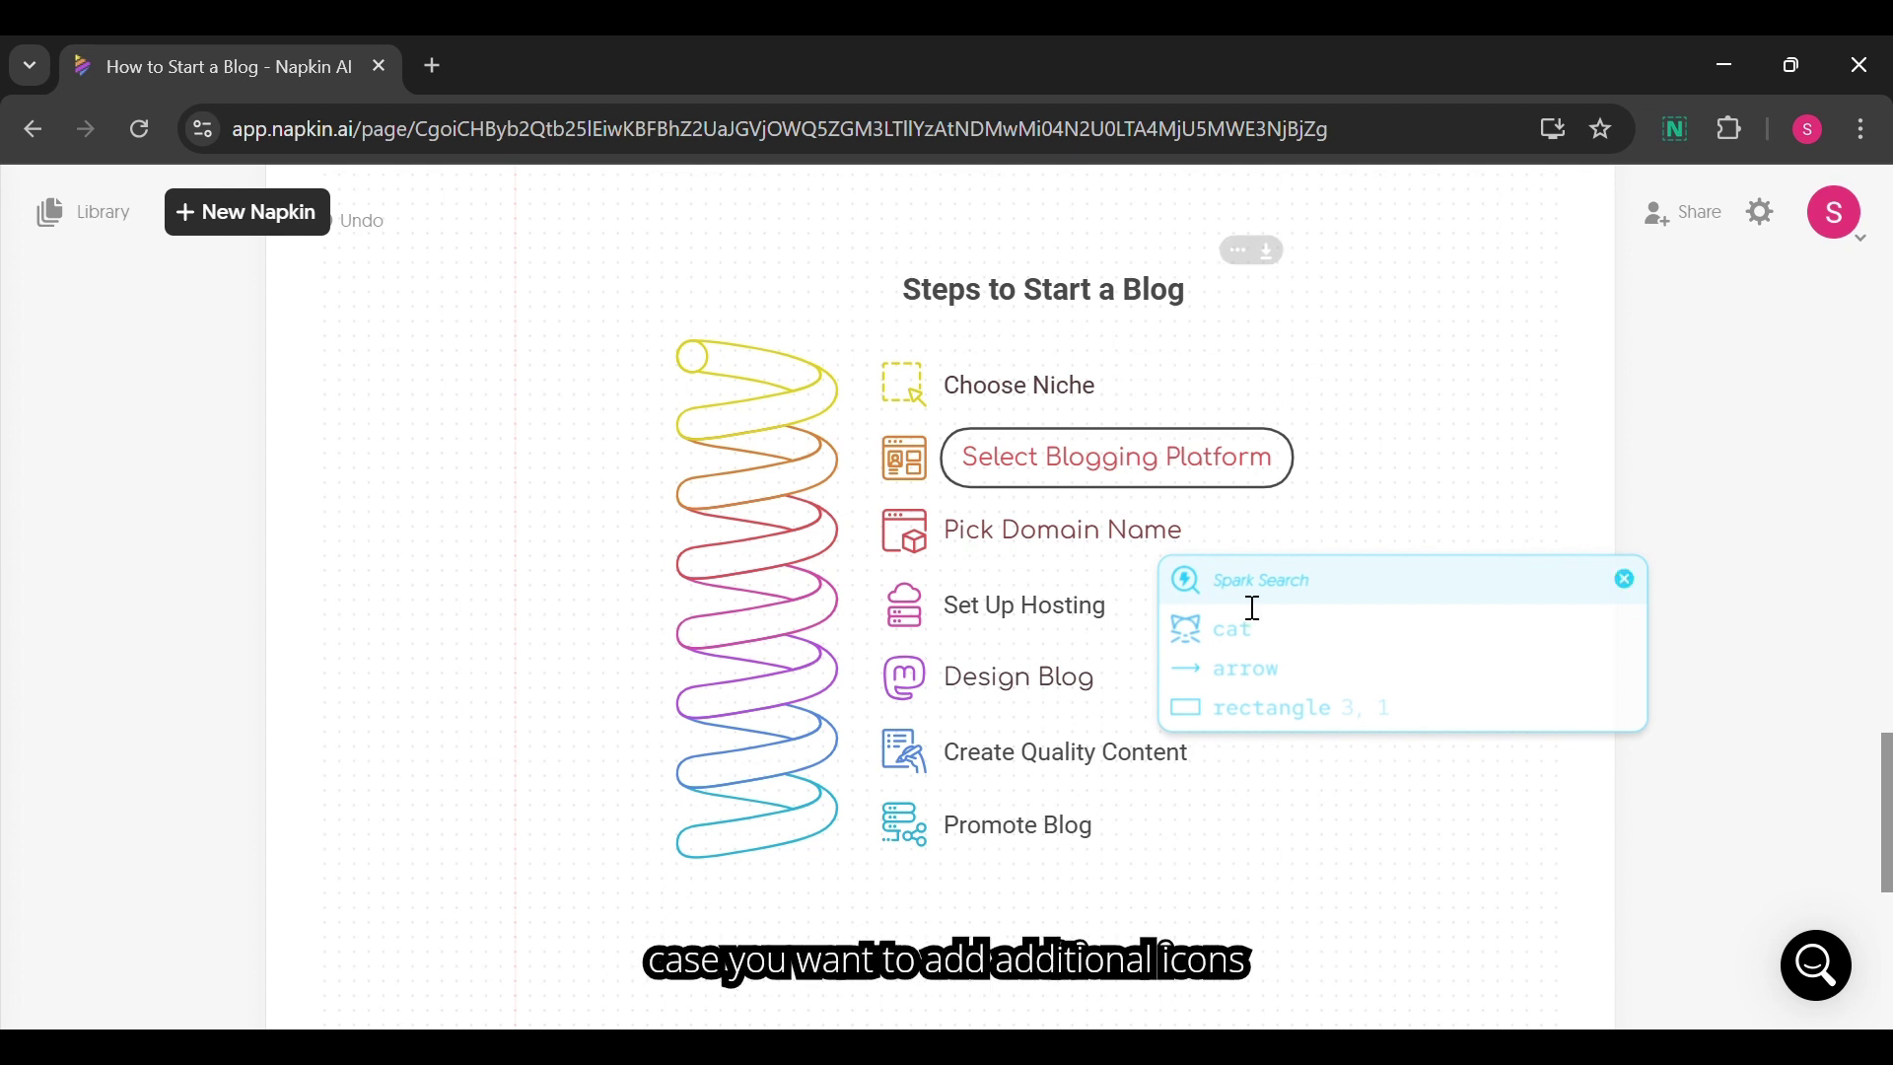
text(web)
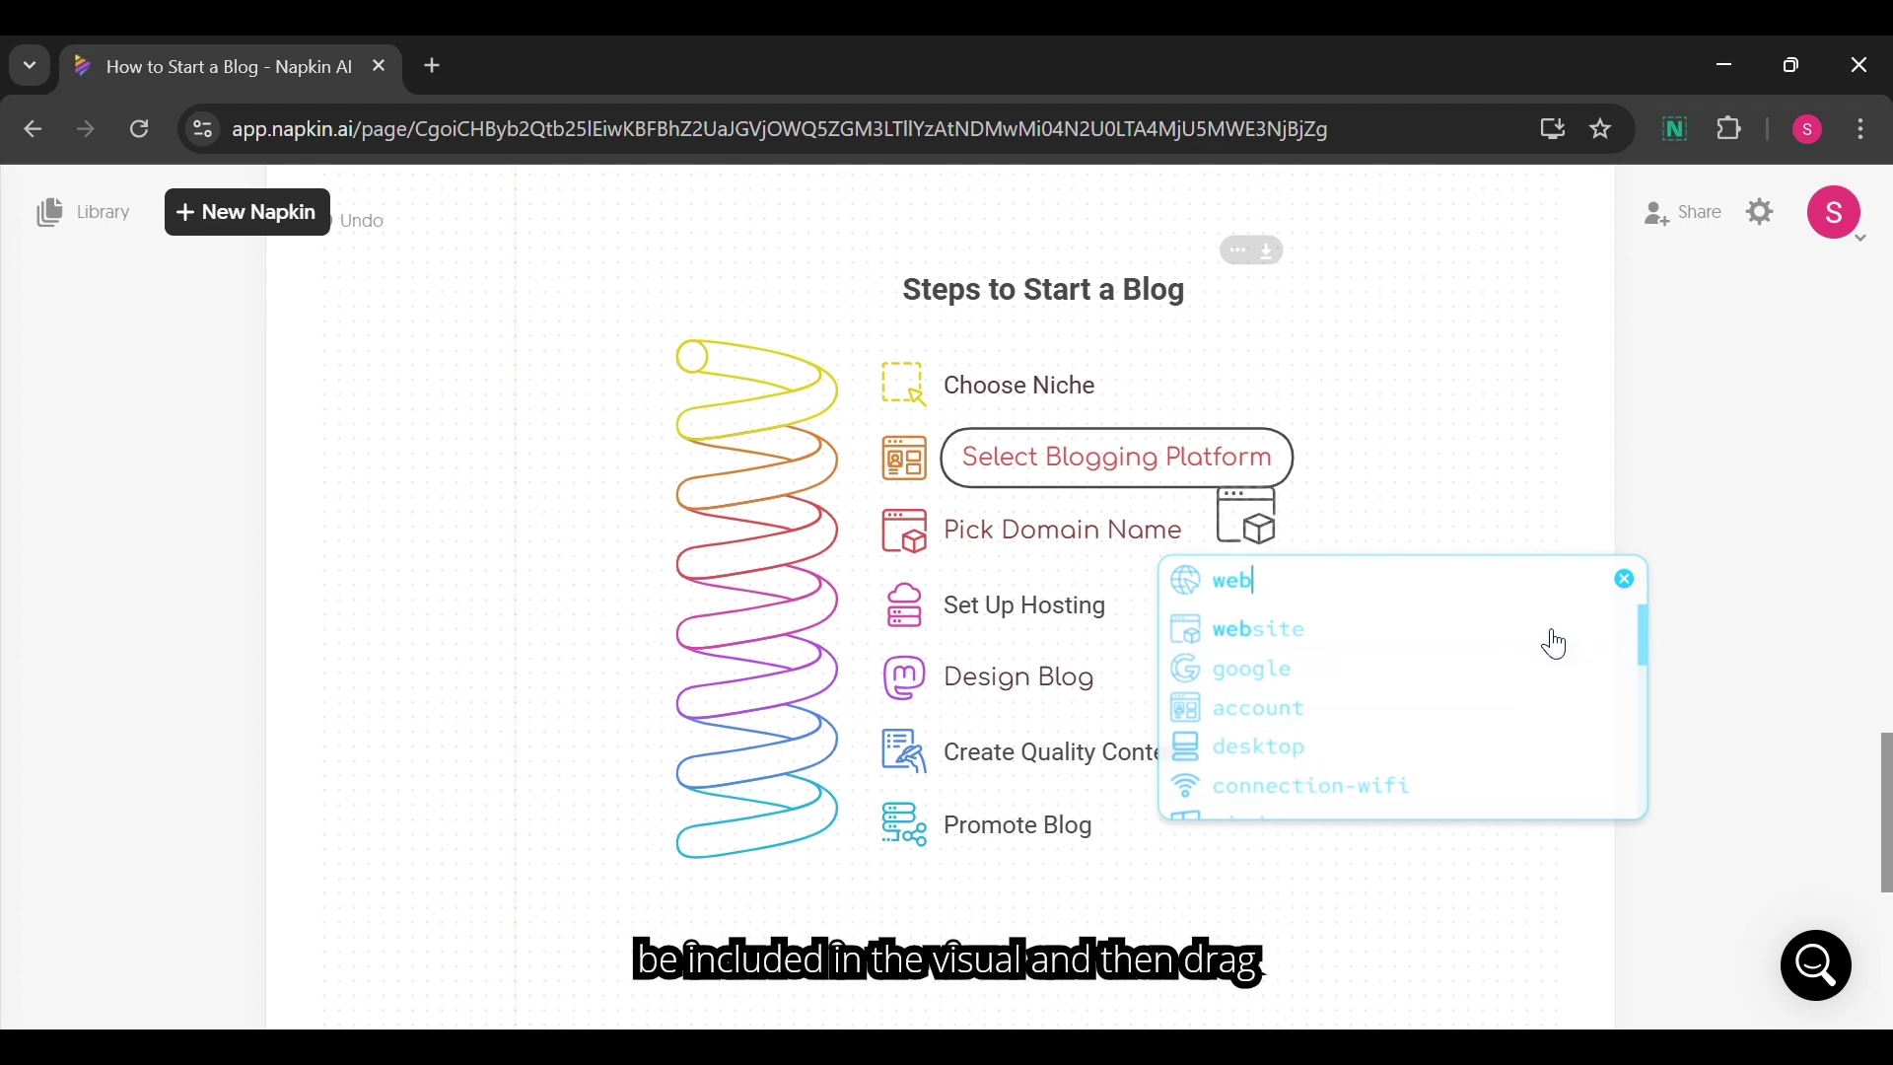
click(1641, 584)
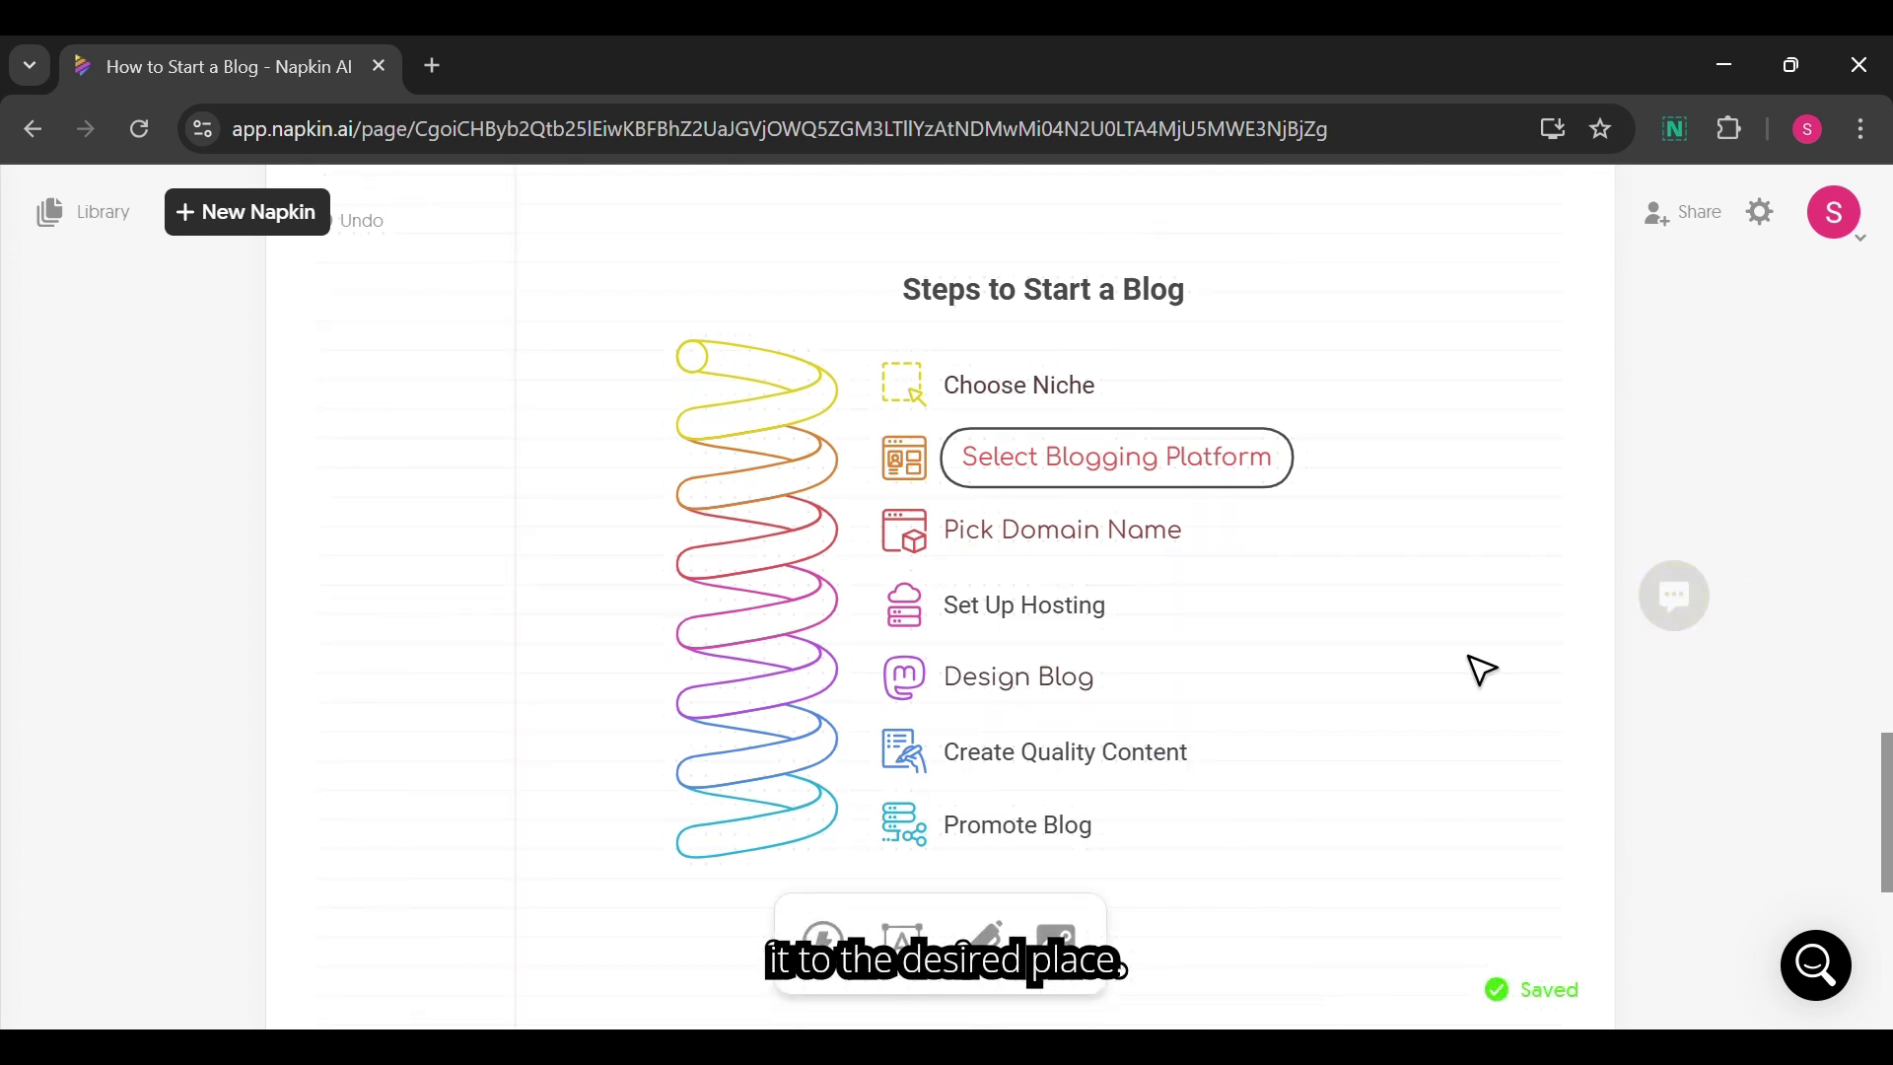
Add a text label reading "Next Step" to the visual and place it below "Promote Blog".
click(912, 971)
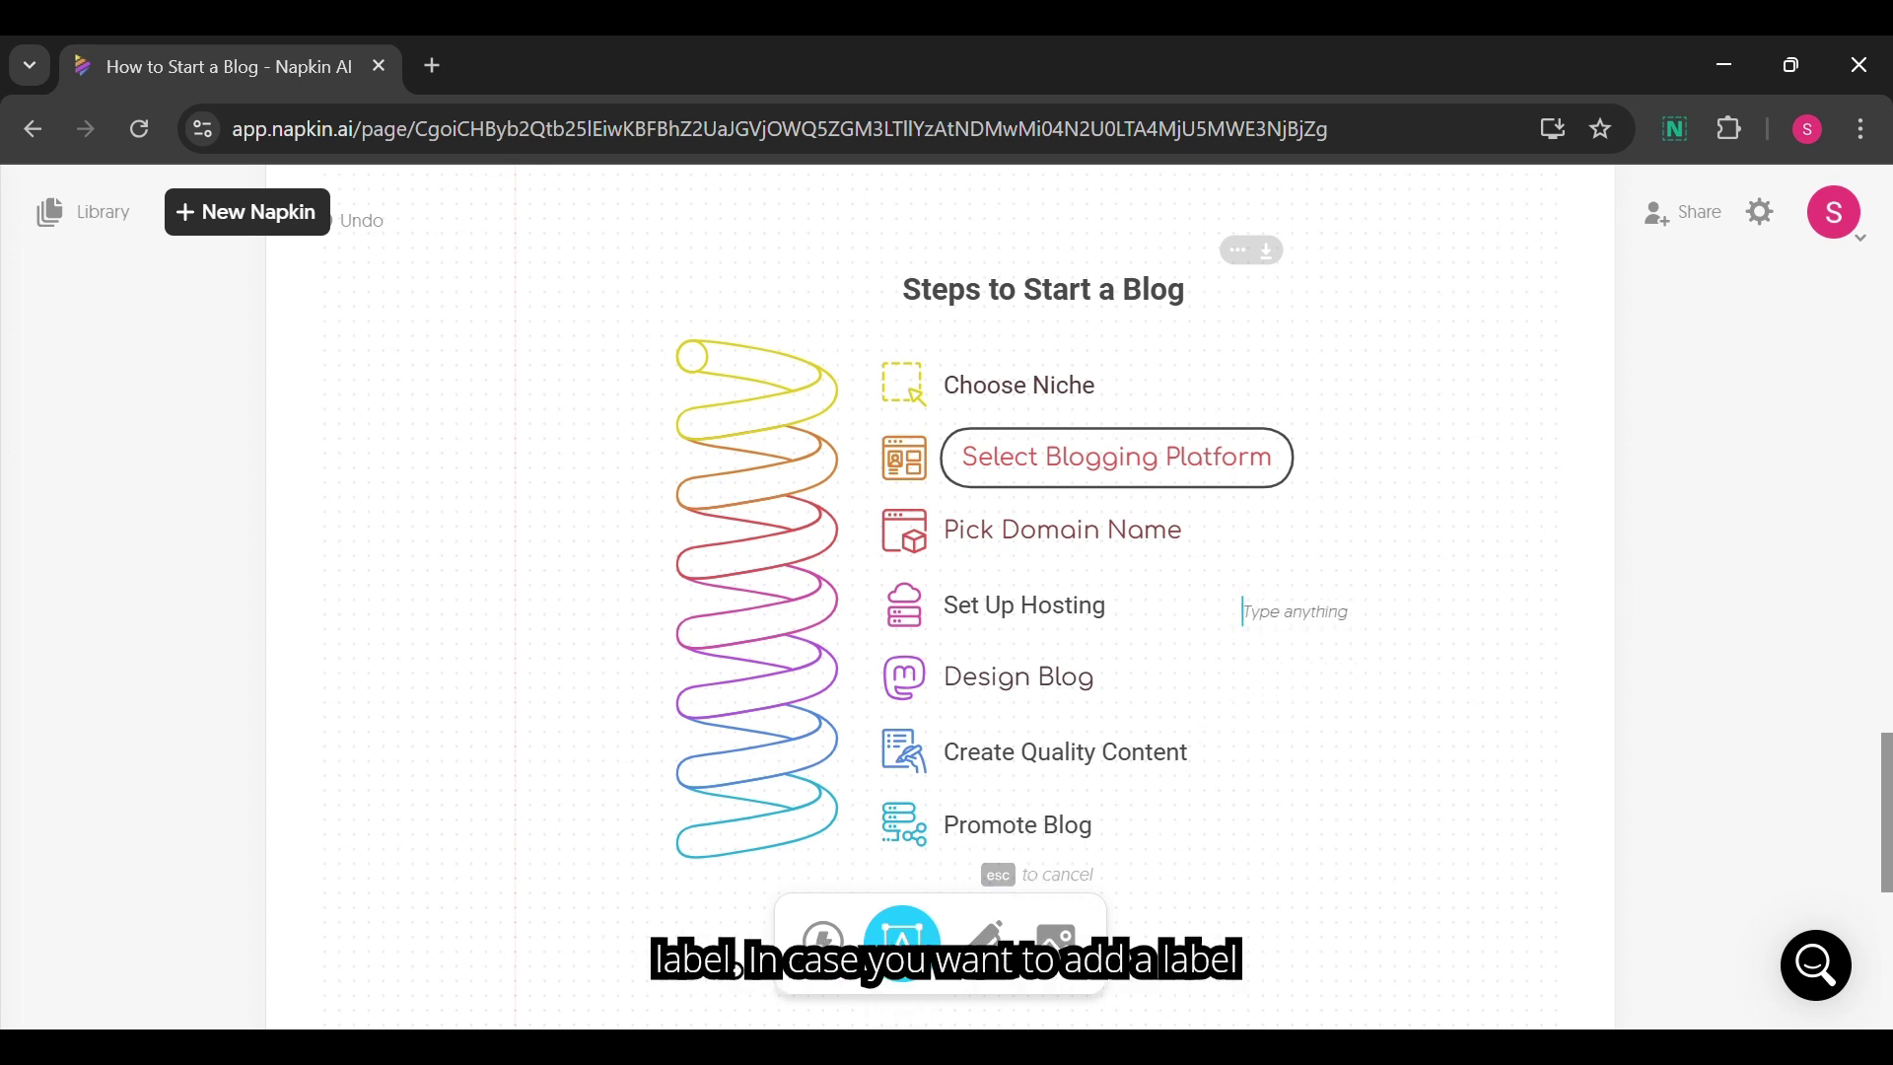
click(1244, 611)
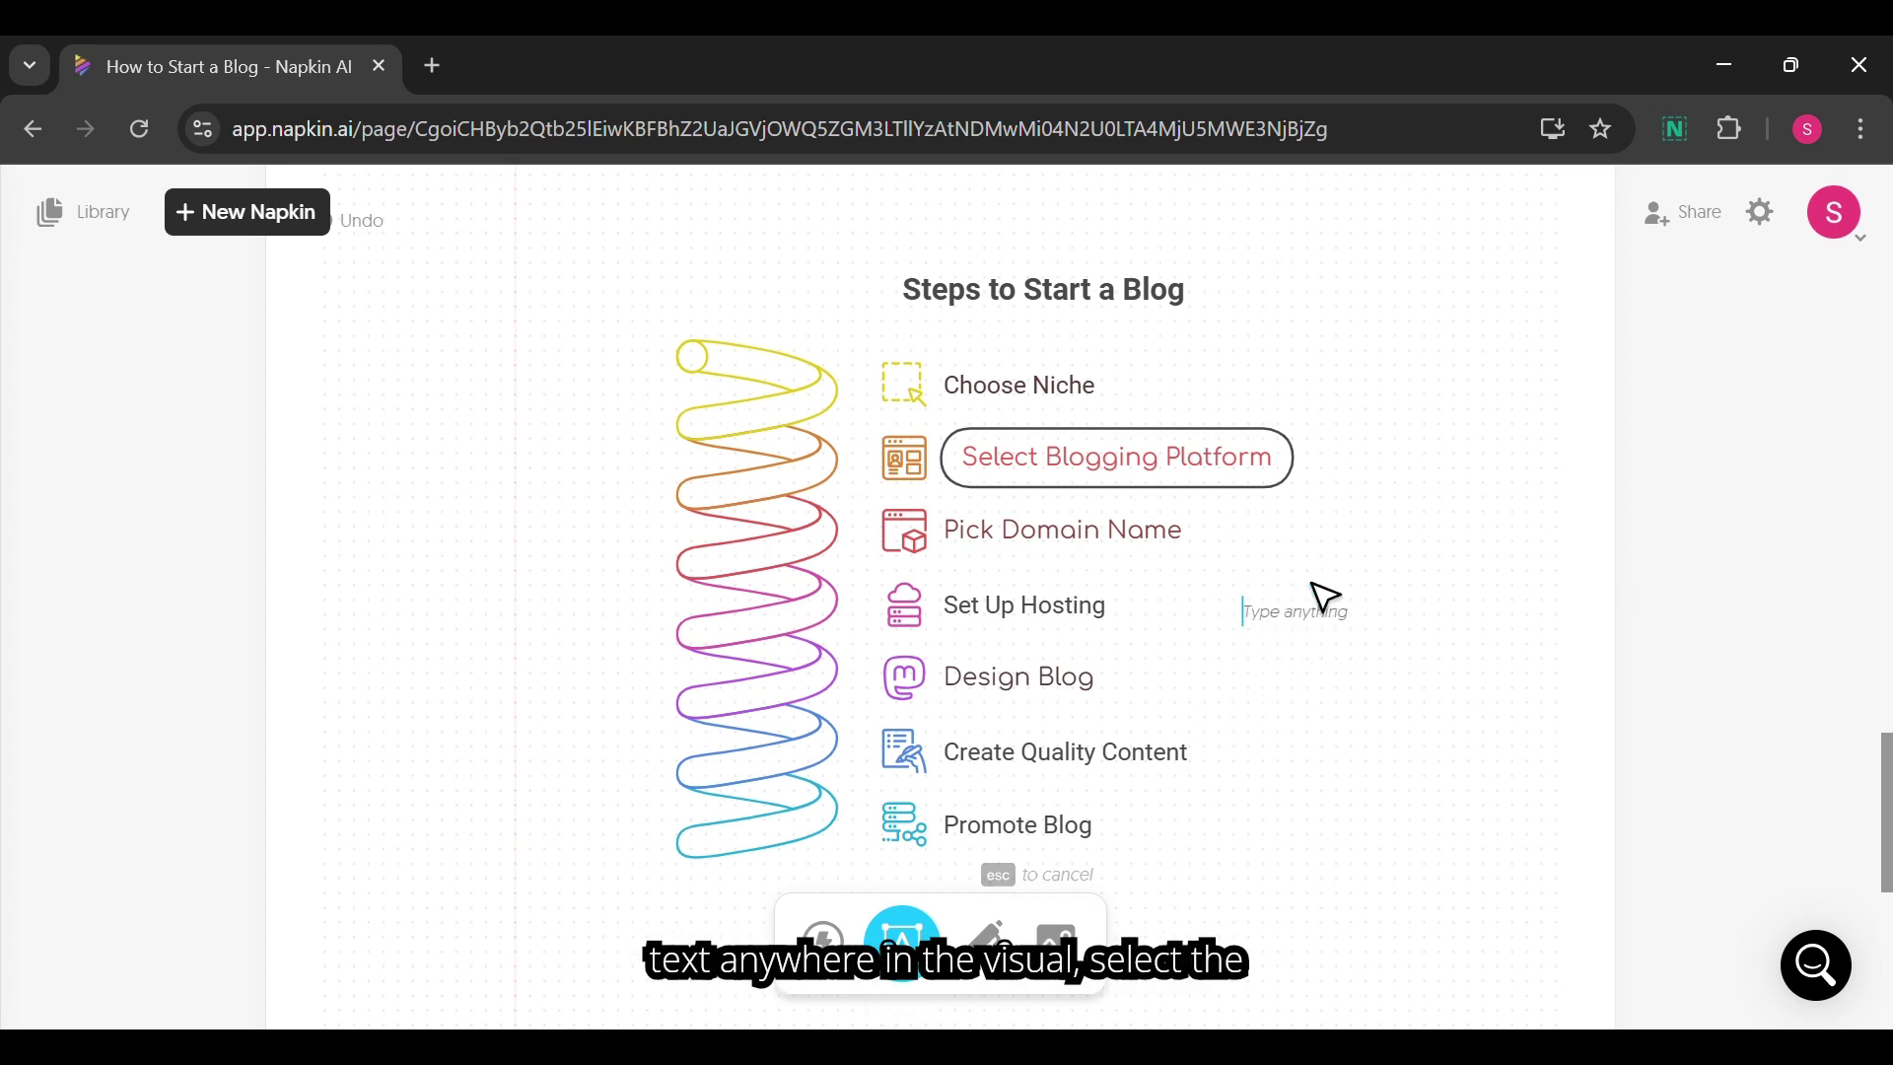
text(Next Step)
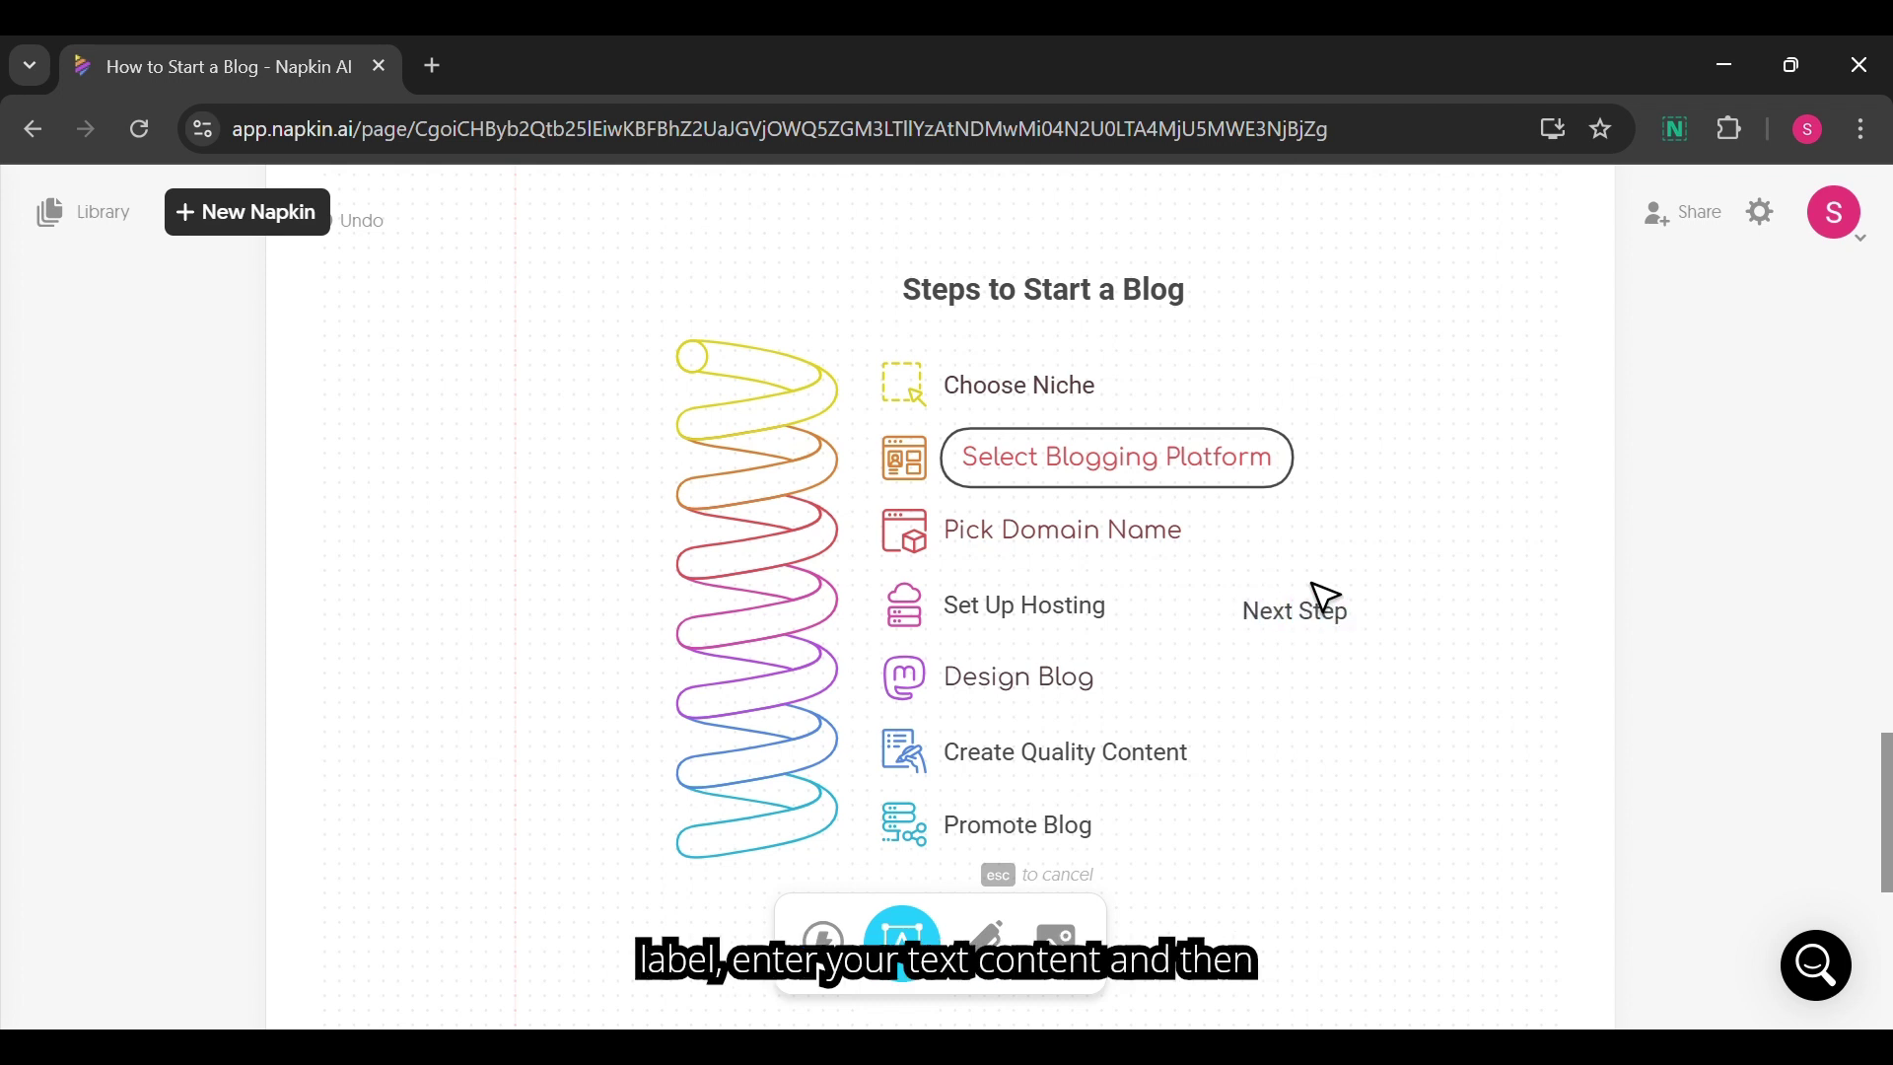
click(1369, 544)
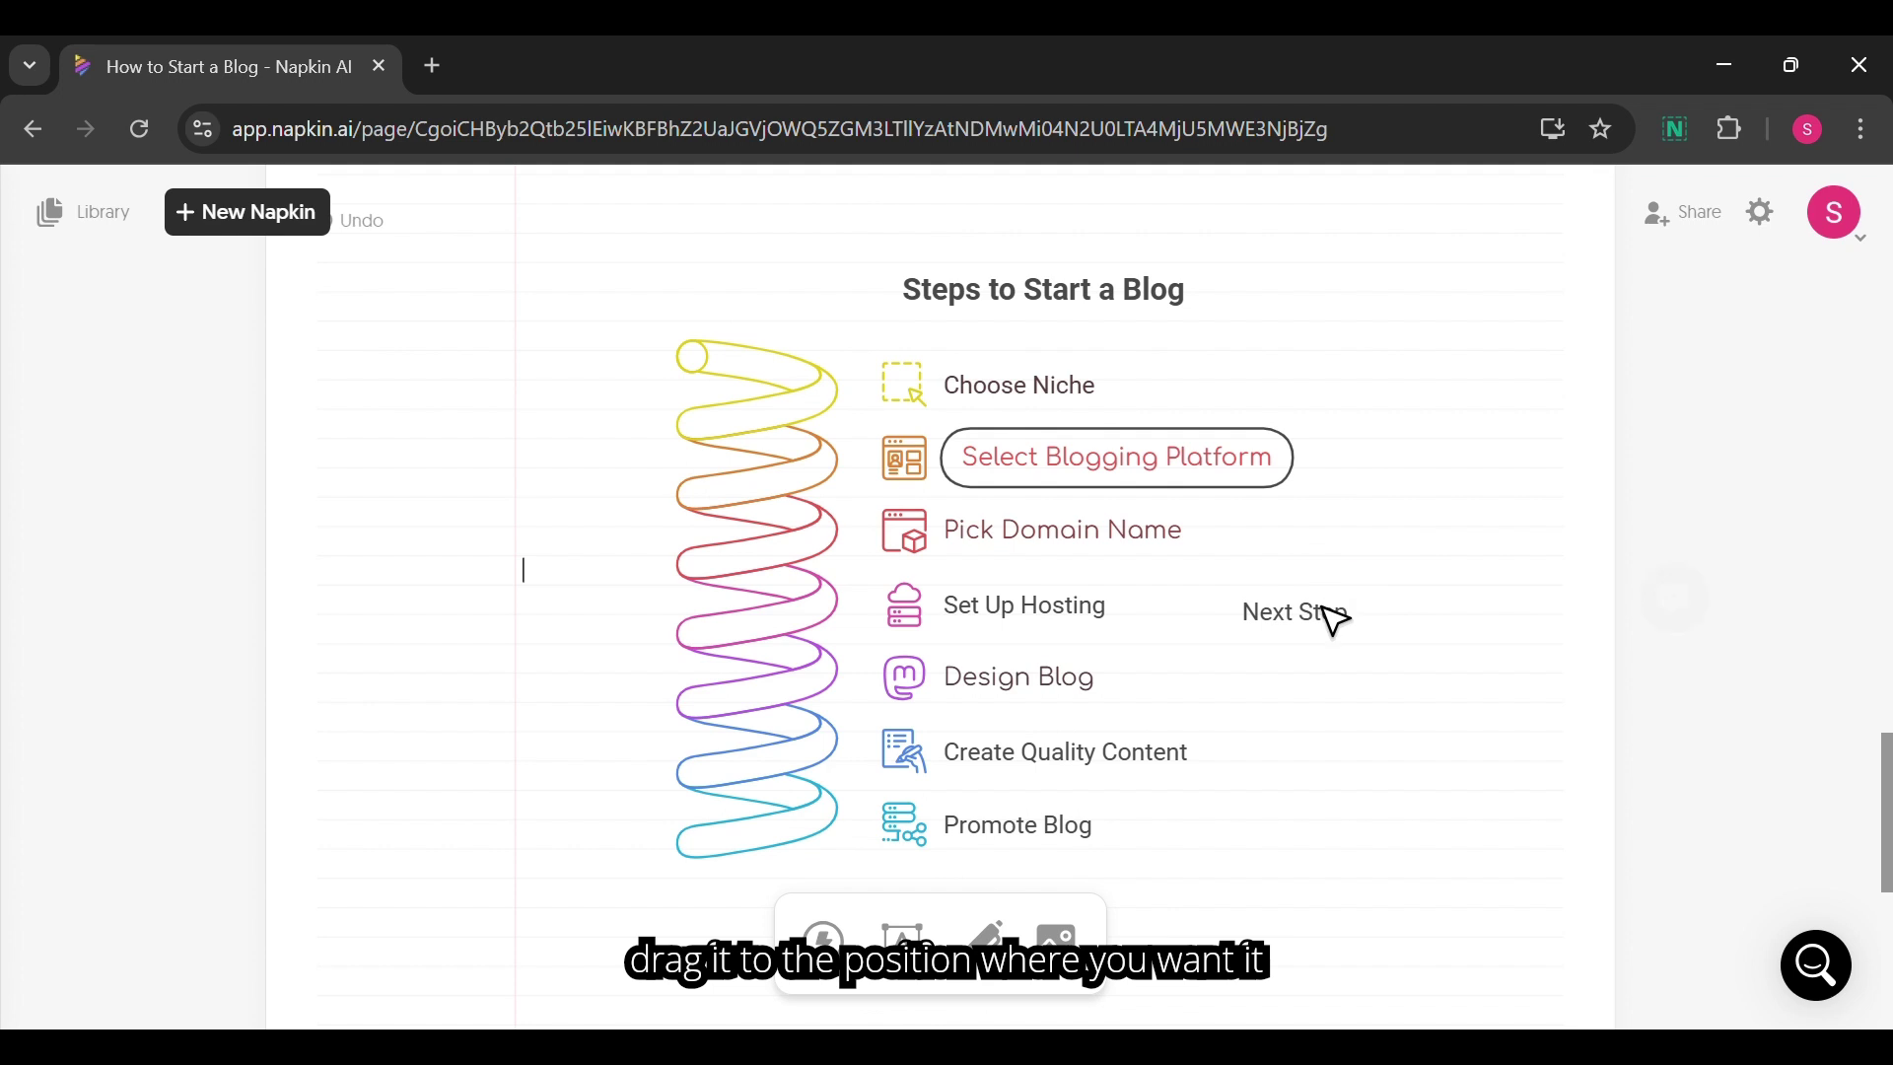
drag(1314, 613, 1036, 904)
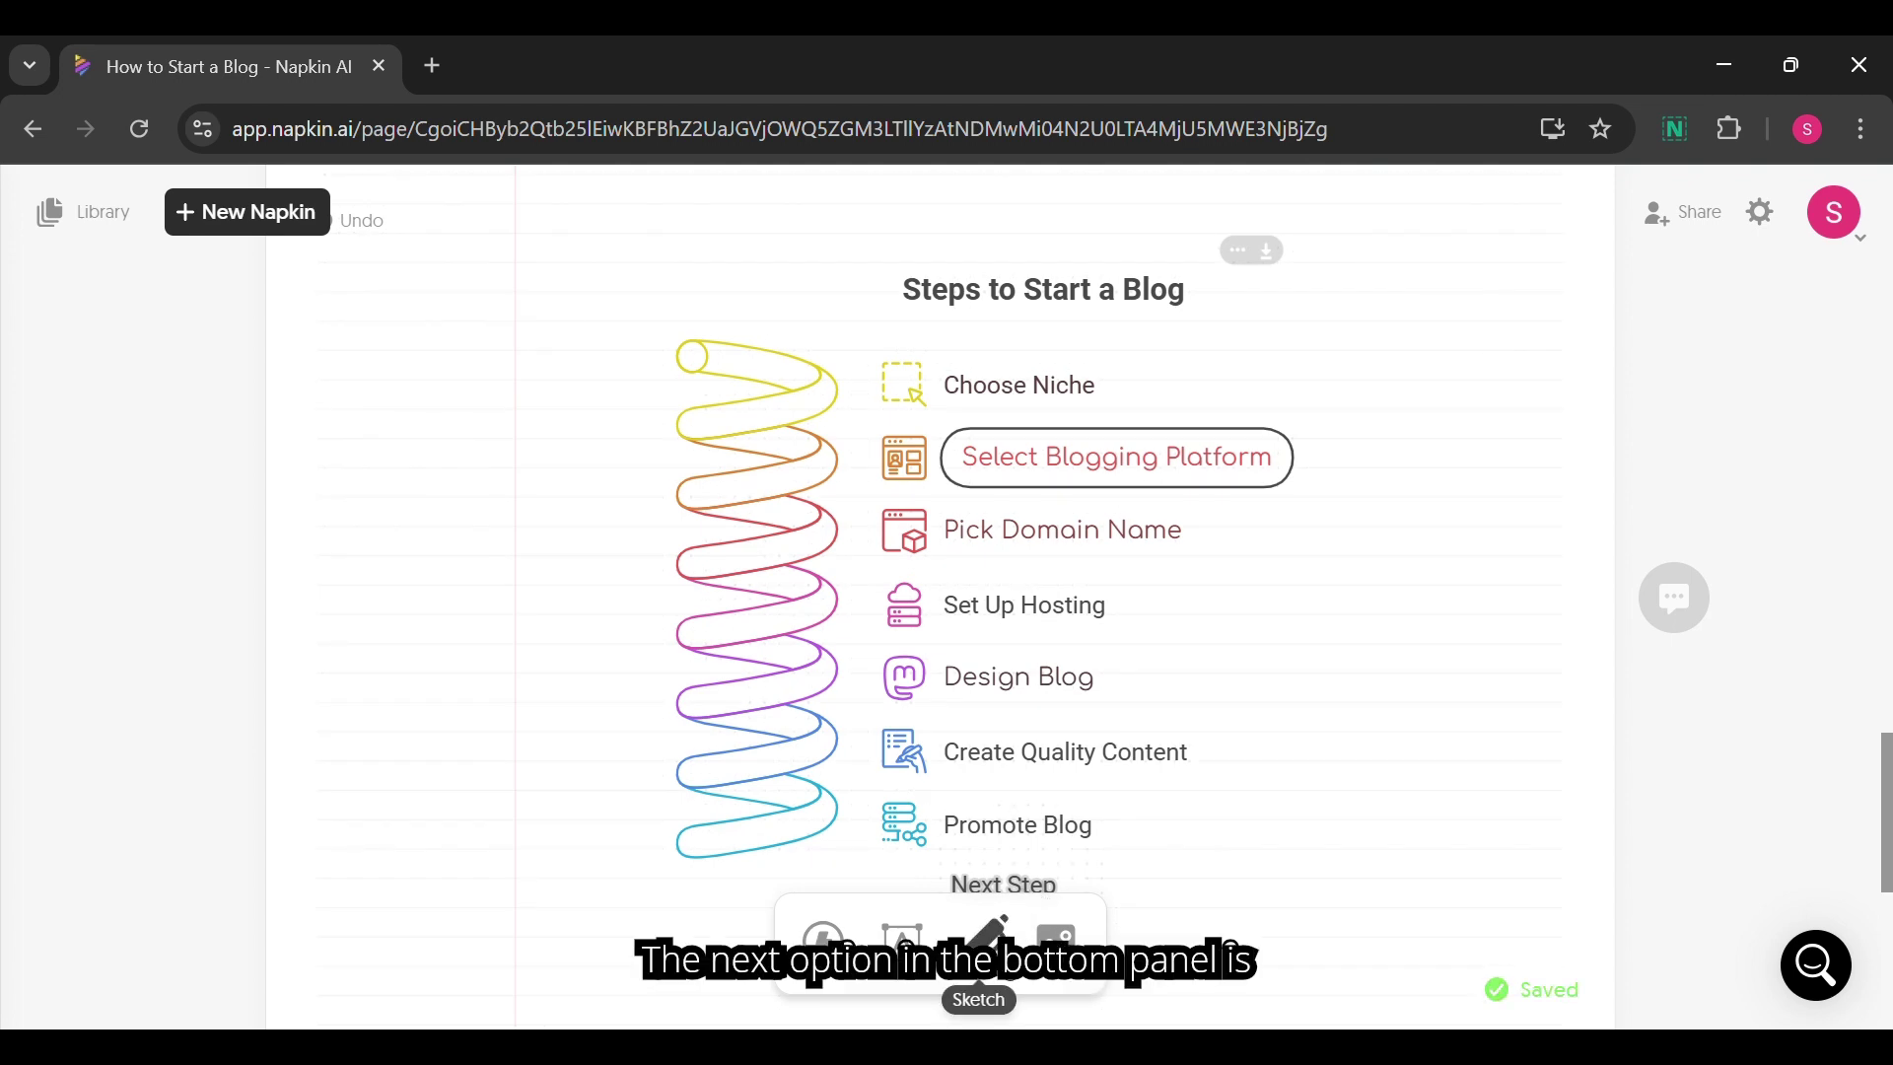
Sketch a box around the "Steps to Start a Blog" title and convert it to a rounded rectangle.
click(981, 932)
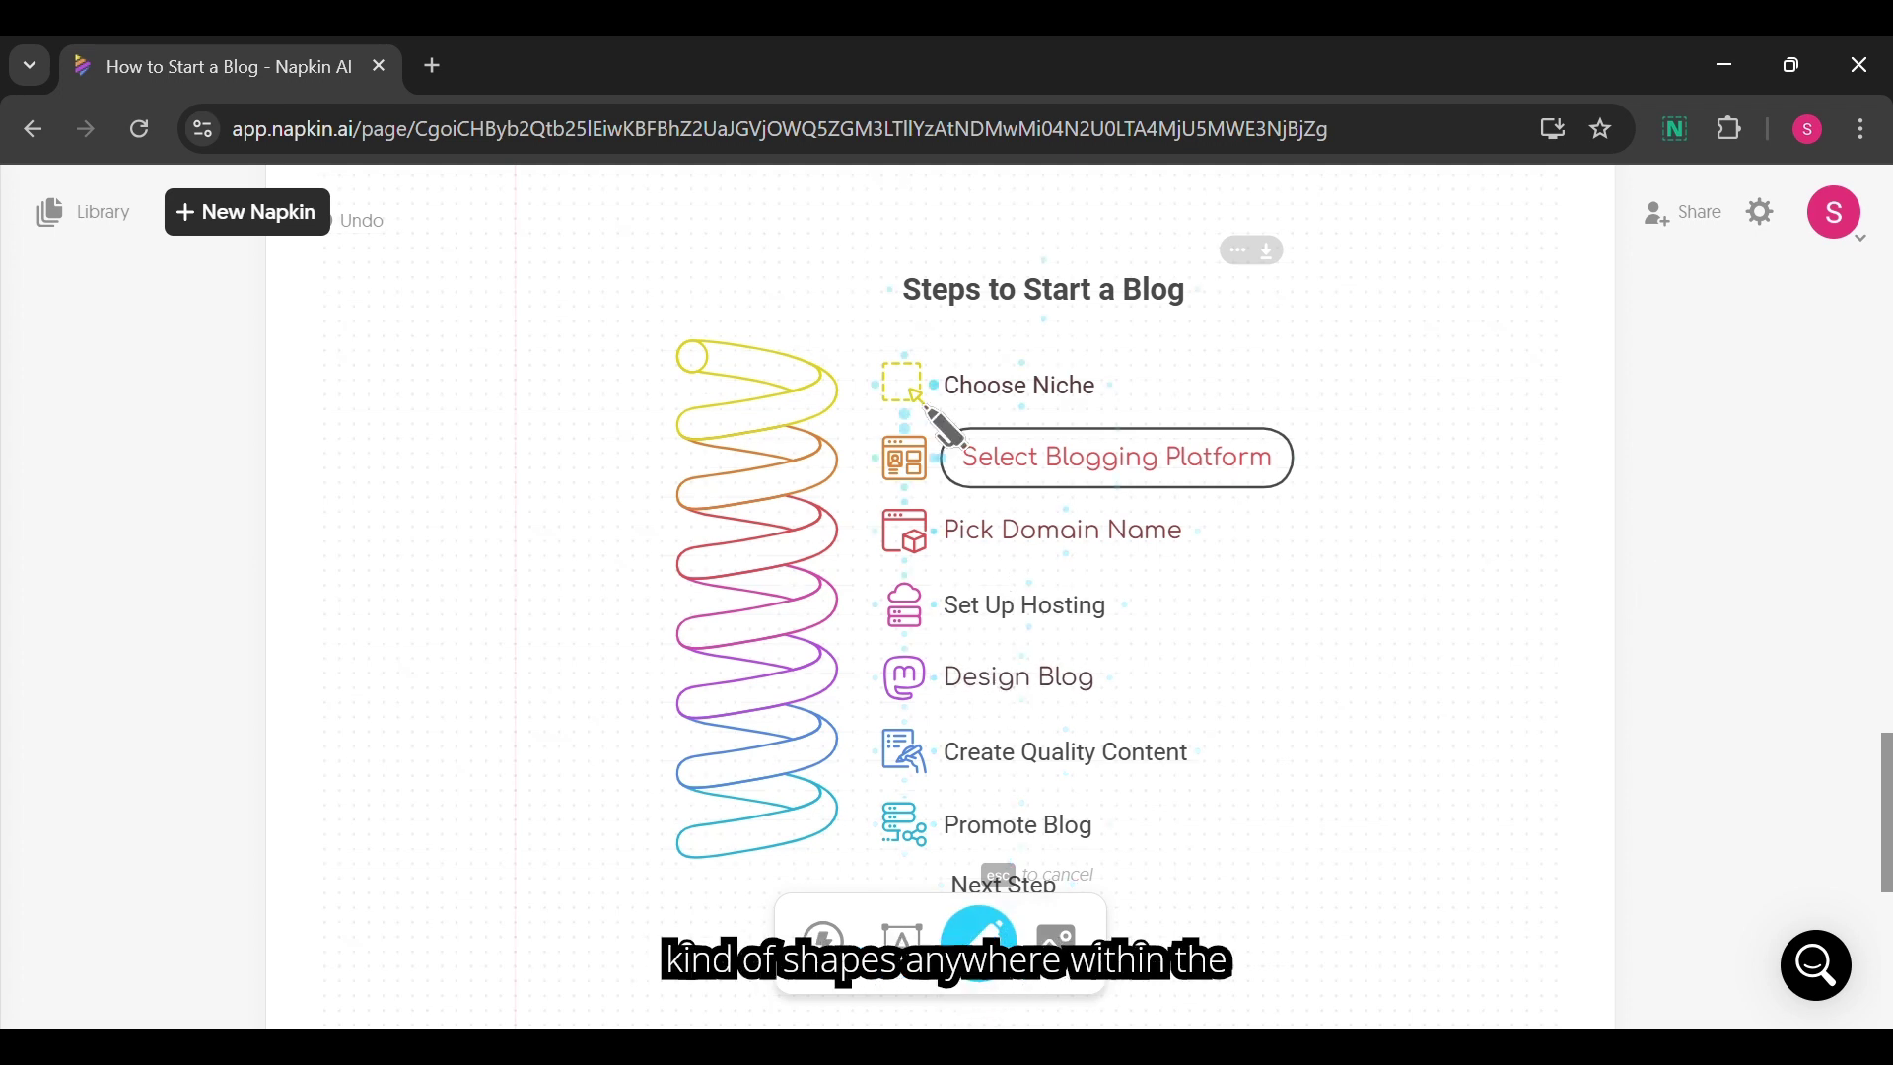
mouse_move(889, 249)
mouse_down()
mouse_move(1124, 241)
mouse_move(1190, 255)
mouse_move(1222, 292)
mouse_move(1170, 334)
mouse_move(895, 342)
mouse_move(874, 275)
mouse_move(898, 251)
mouse_up()
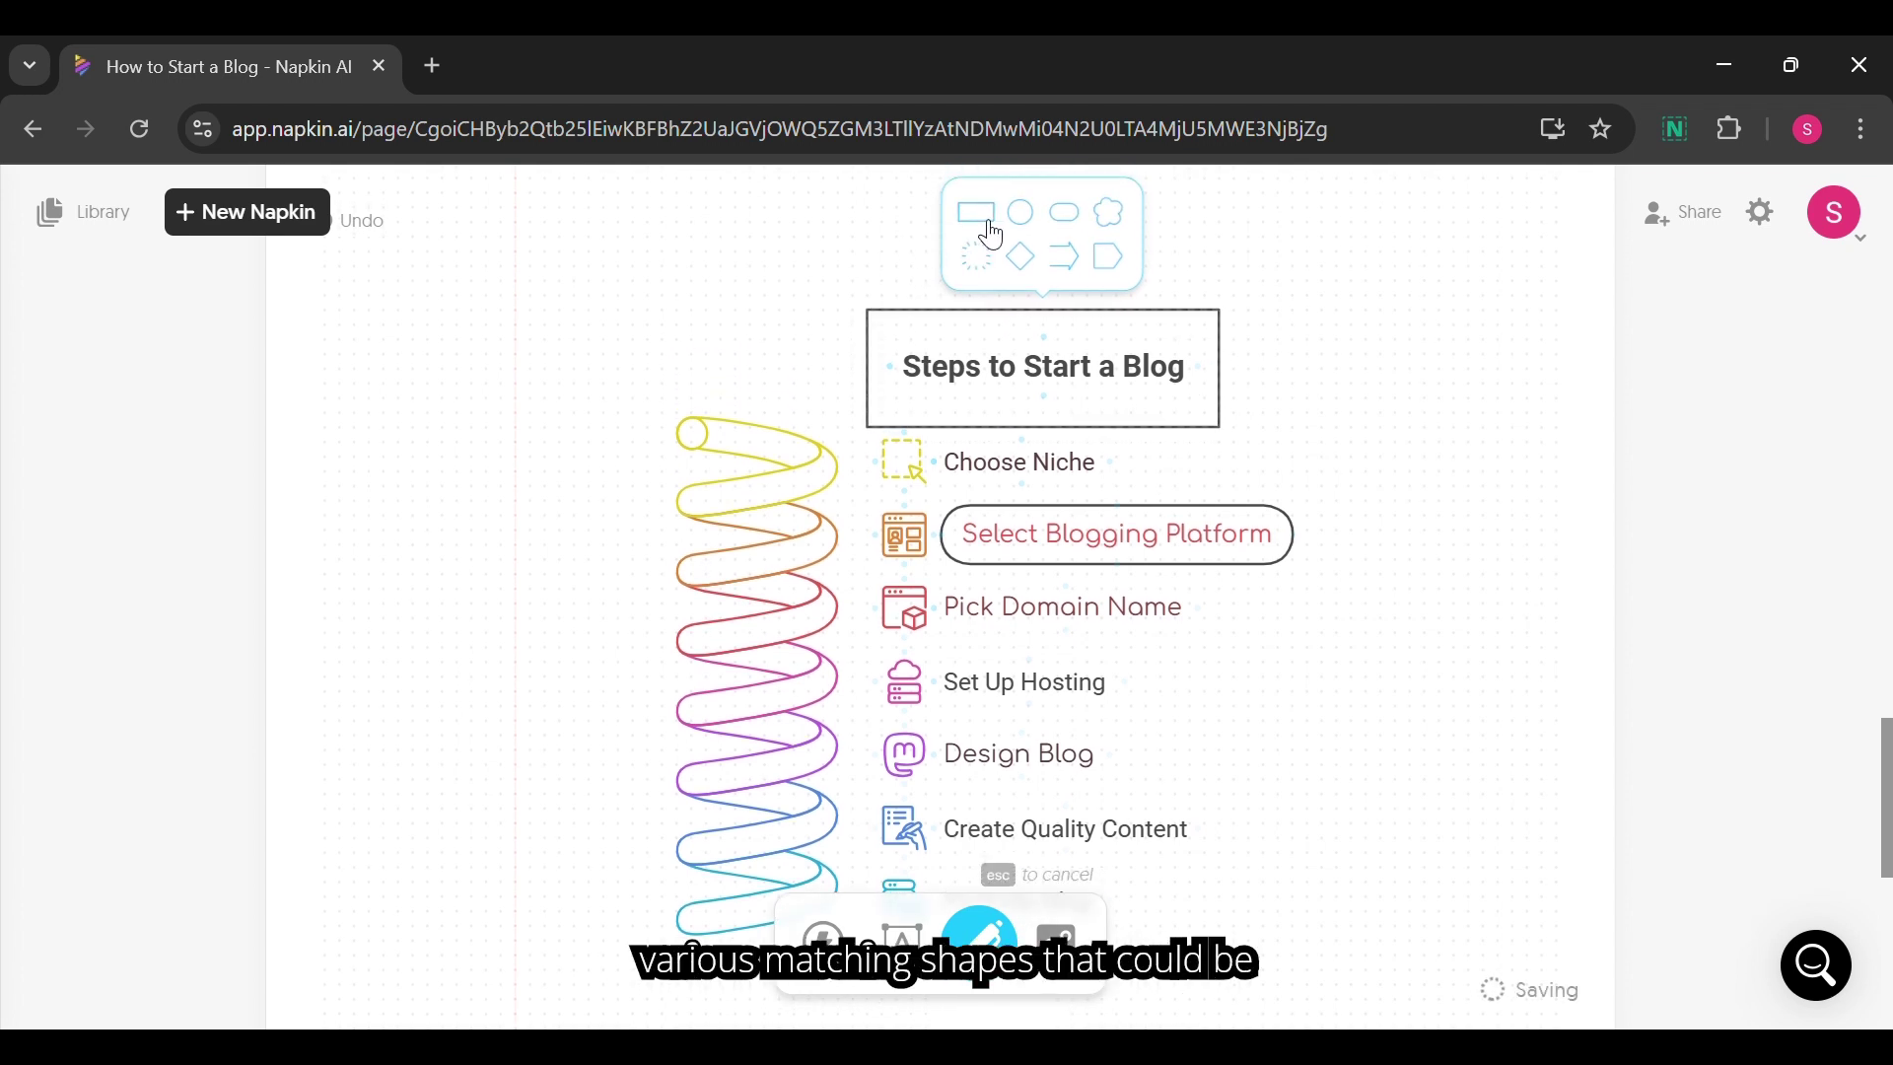
click(1080, 235)
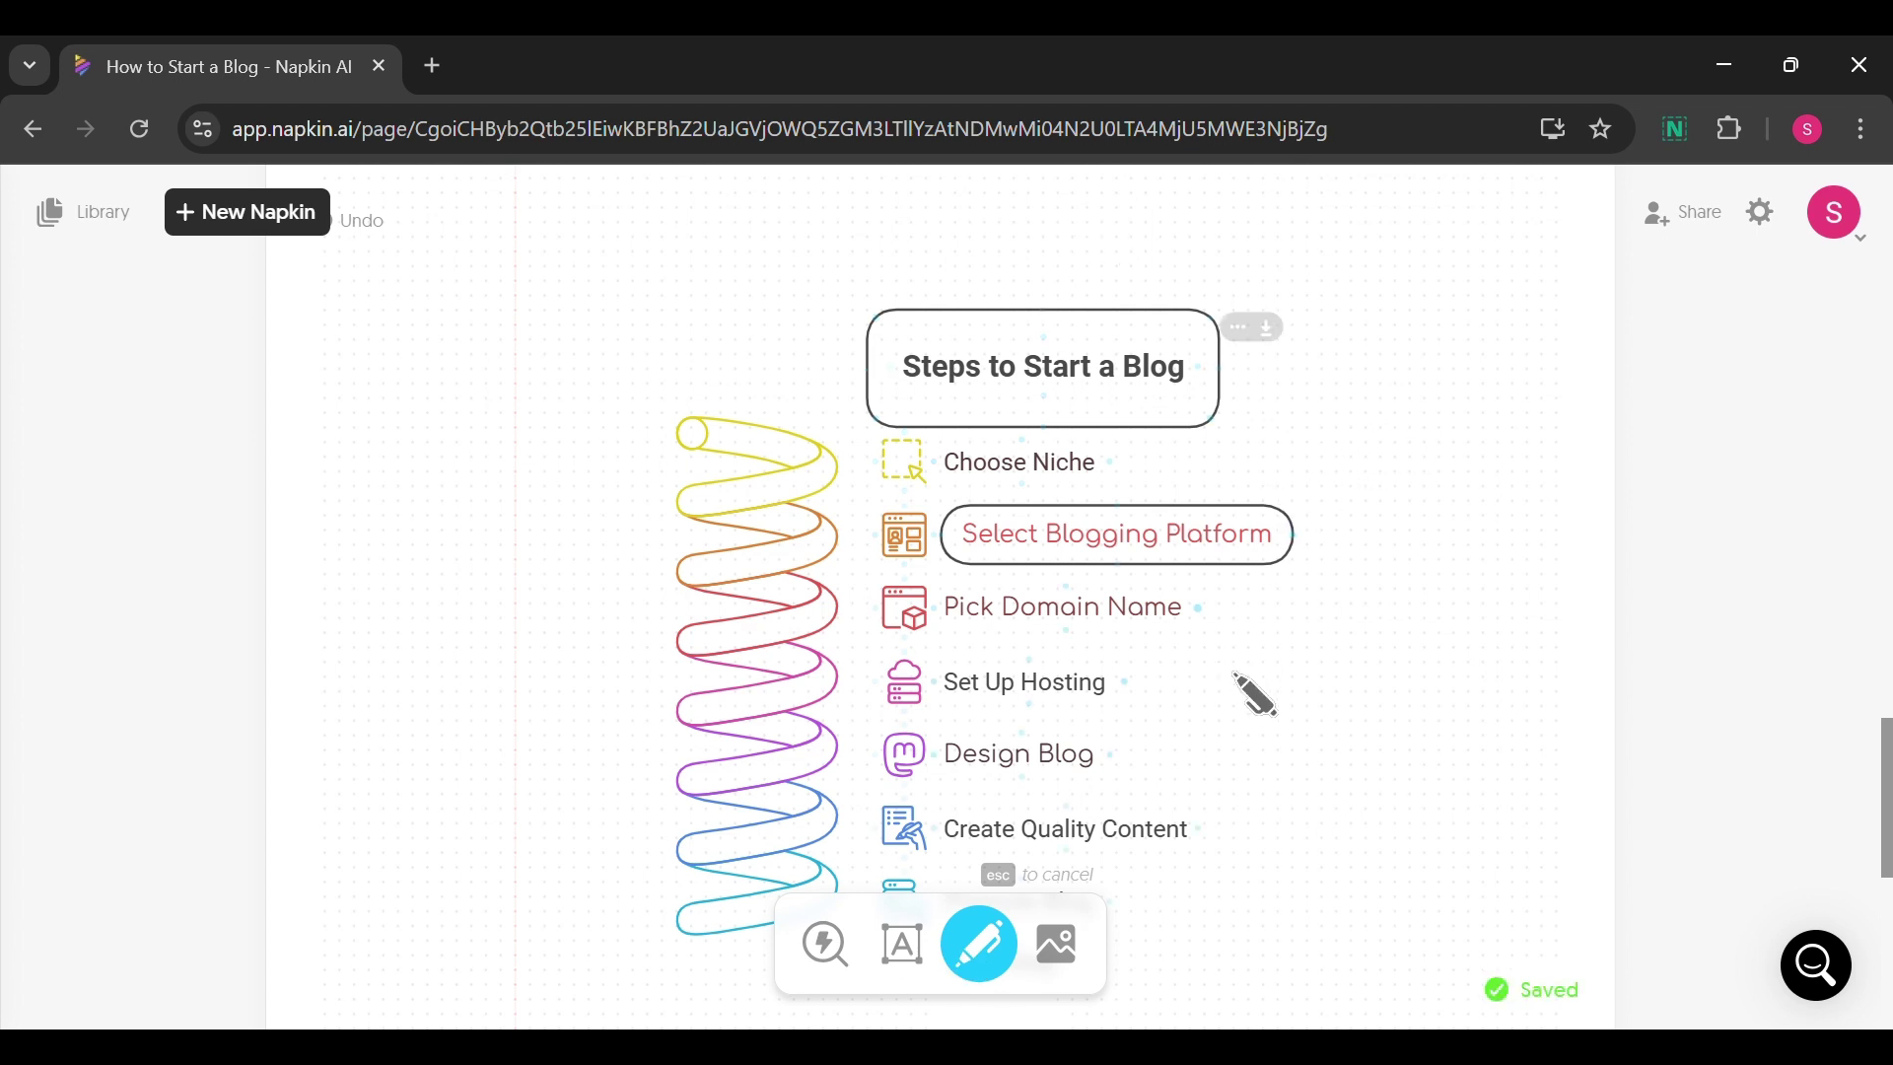
View the image import options and close them without importing anything.
click(1056, 935)
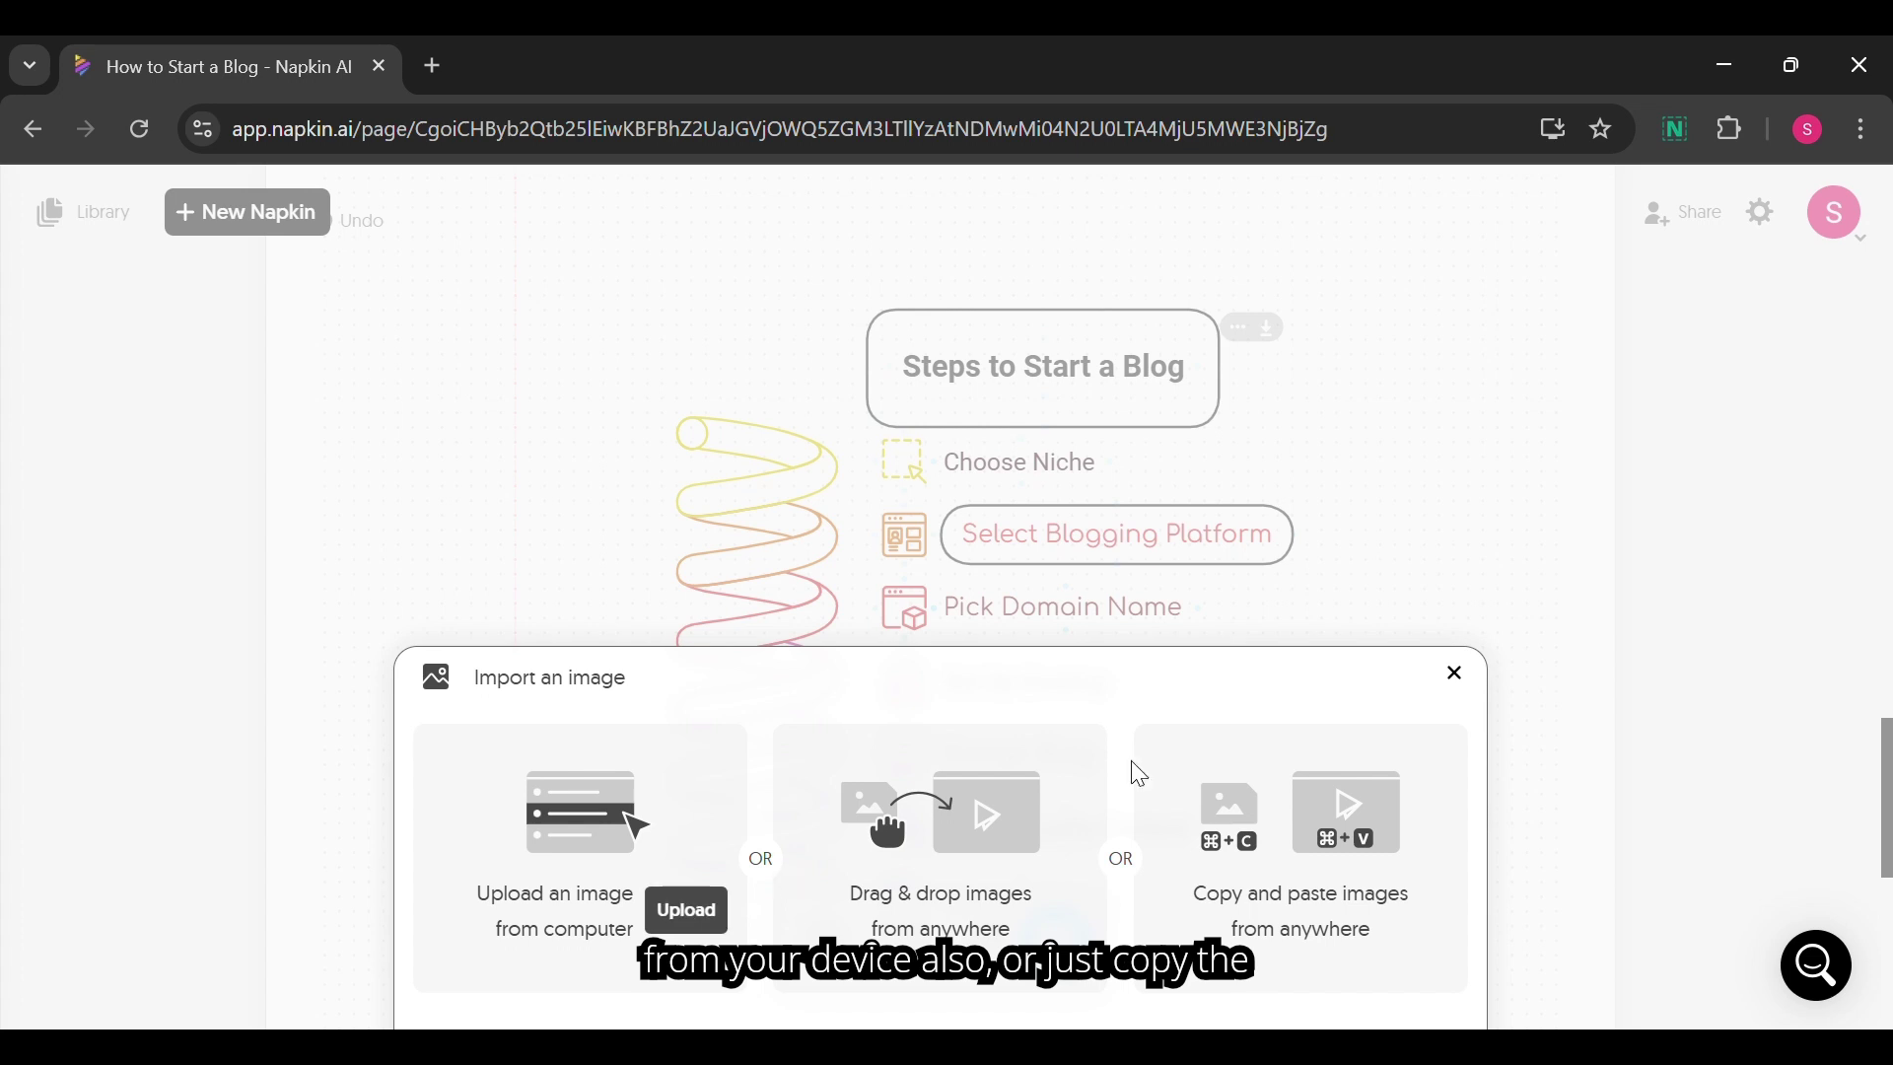
click(1455, 674)
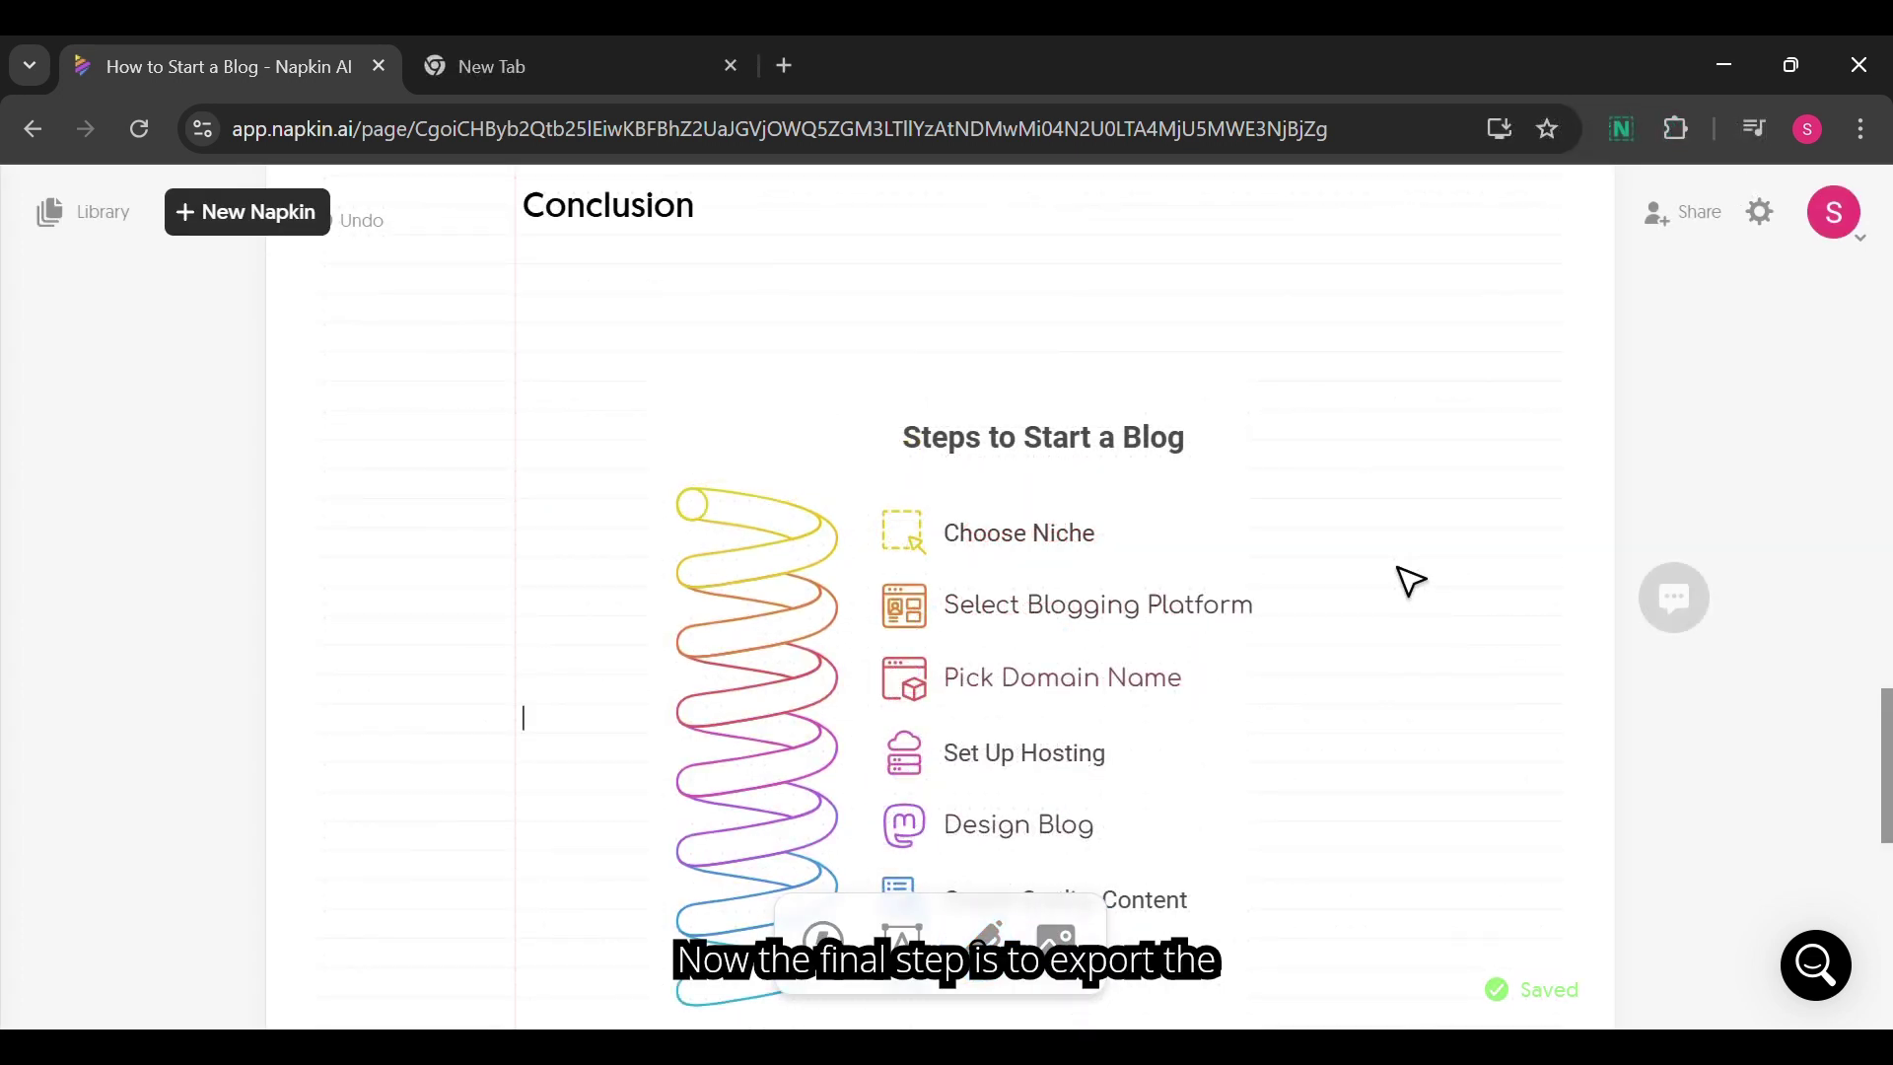
Try lime, yellow and gray as the background color of the whole visual.
mouse_move(1204, 625)
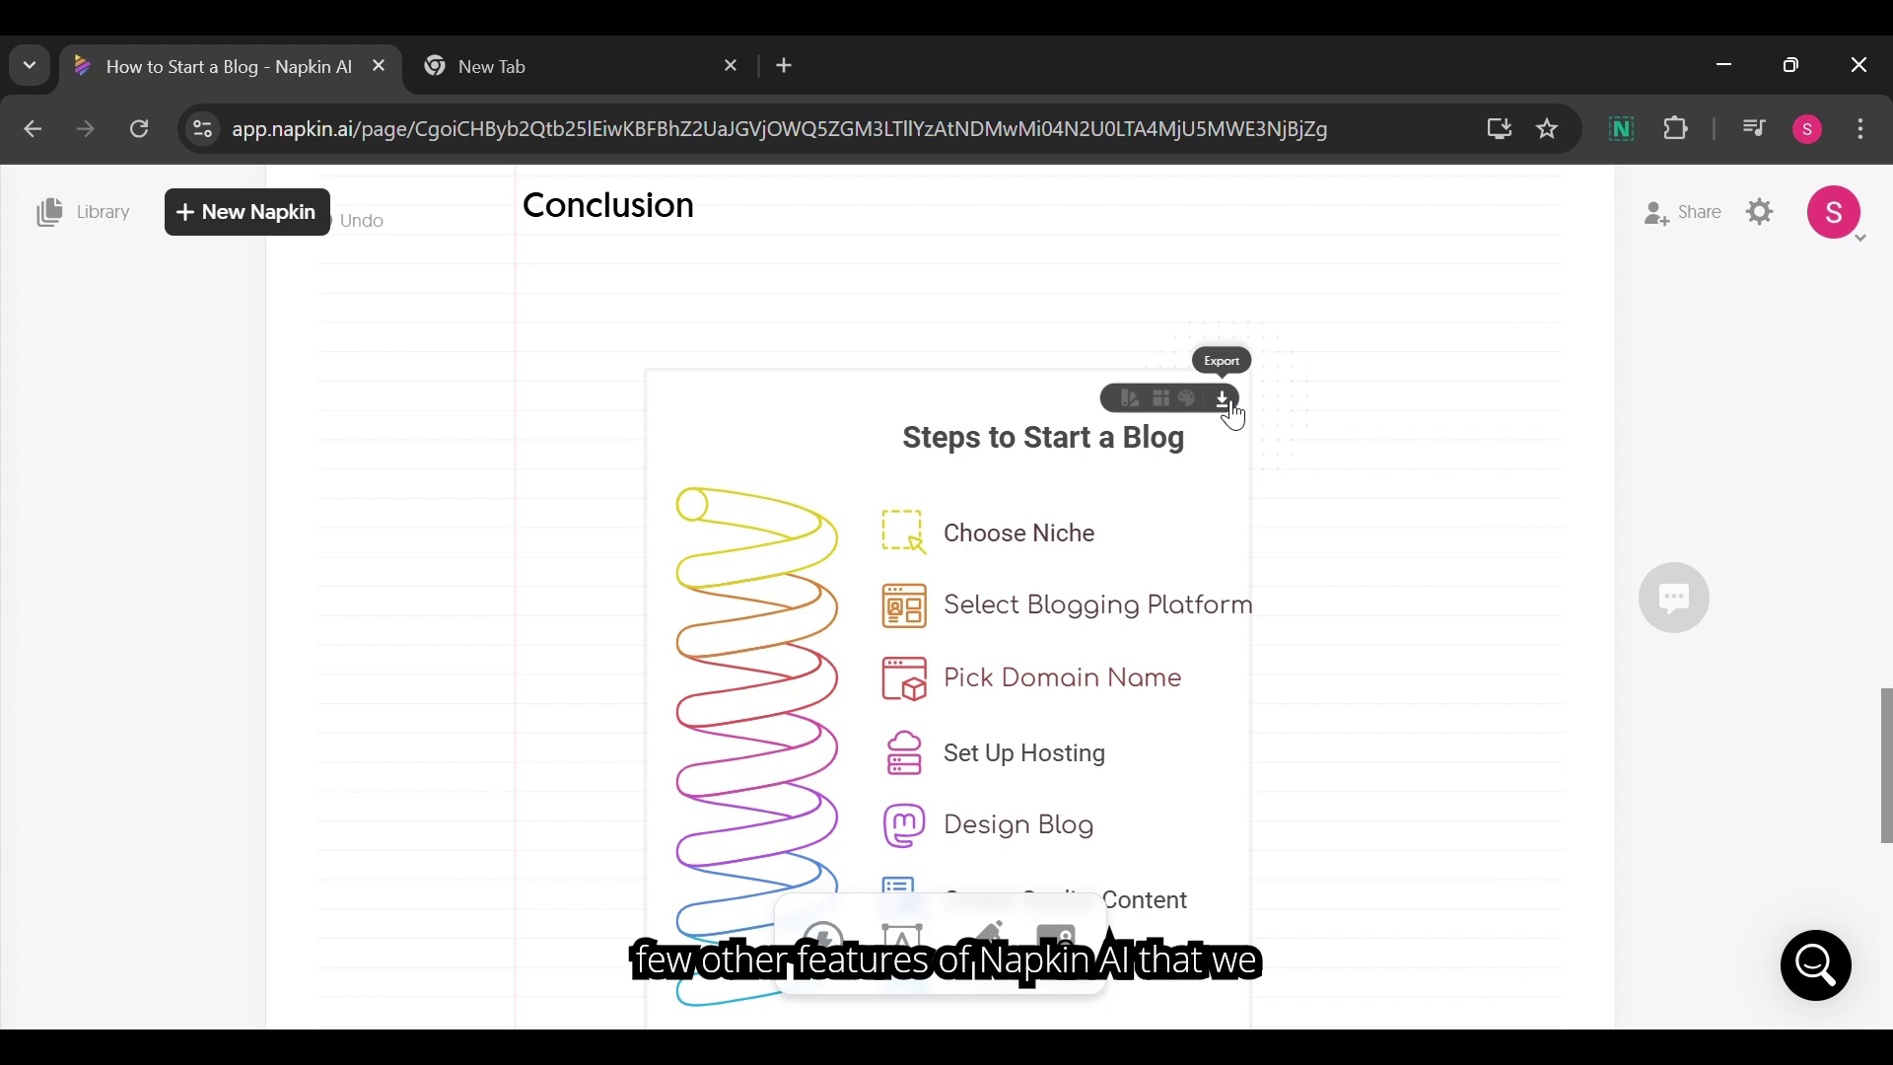
click(1189, 402)
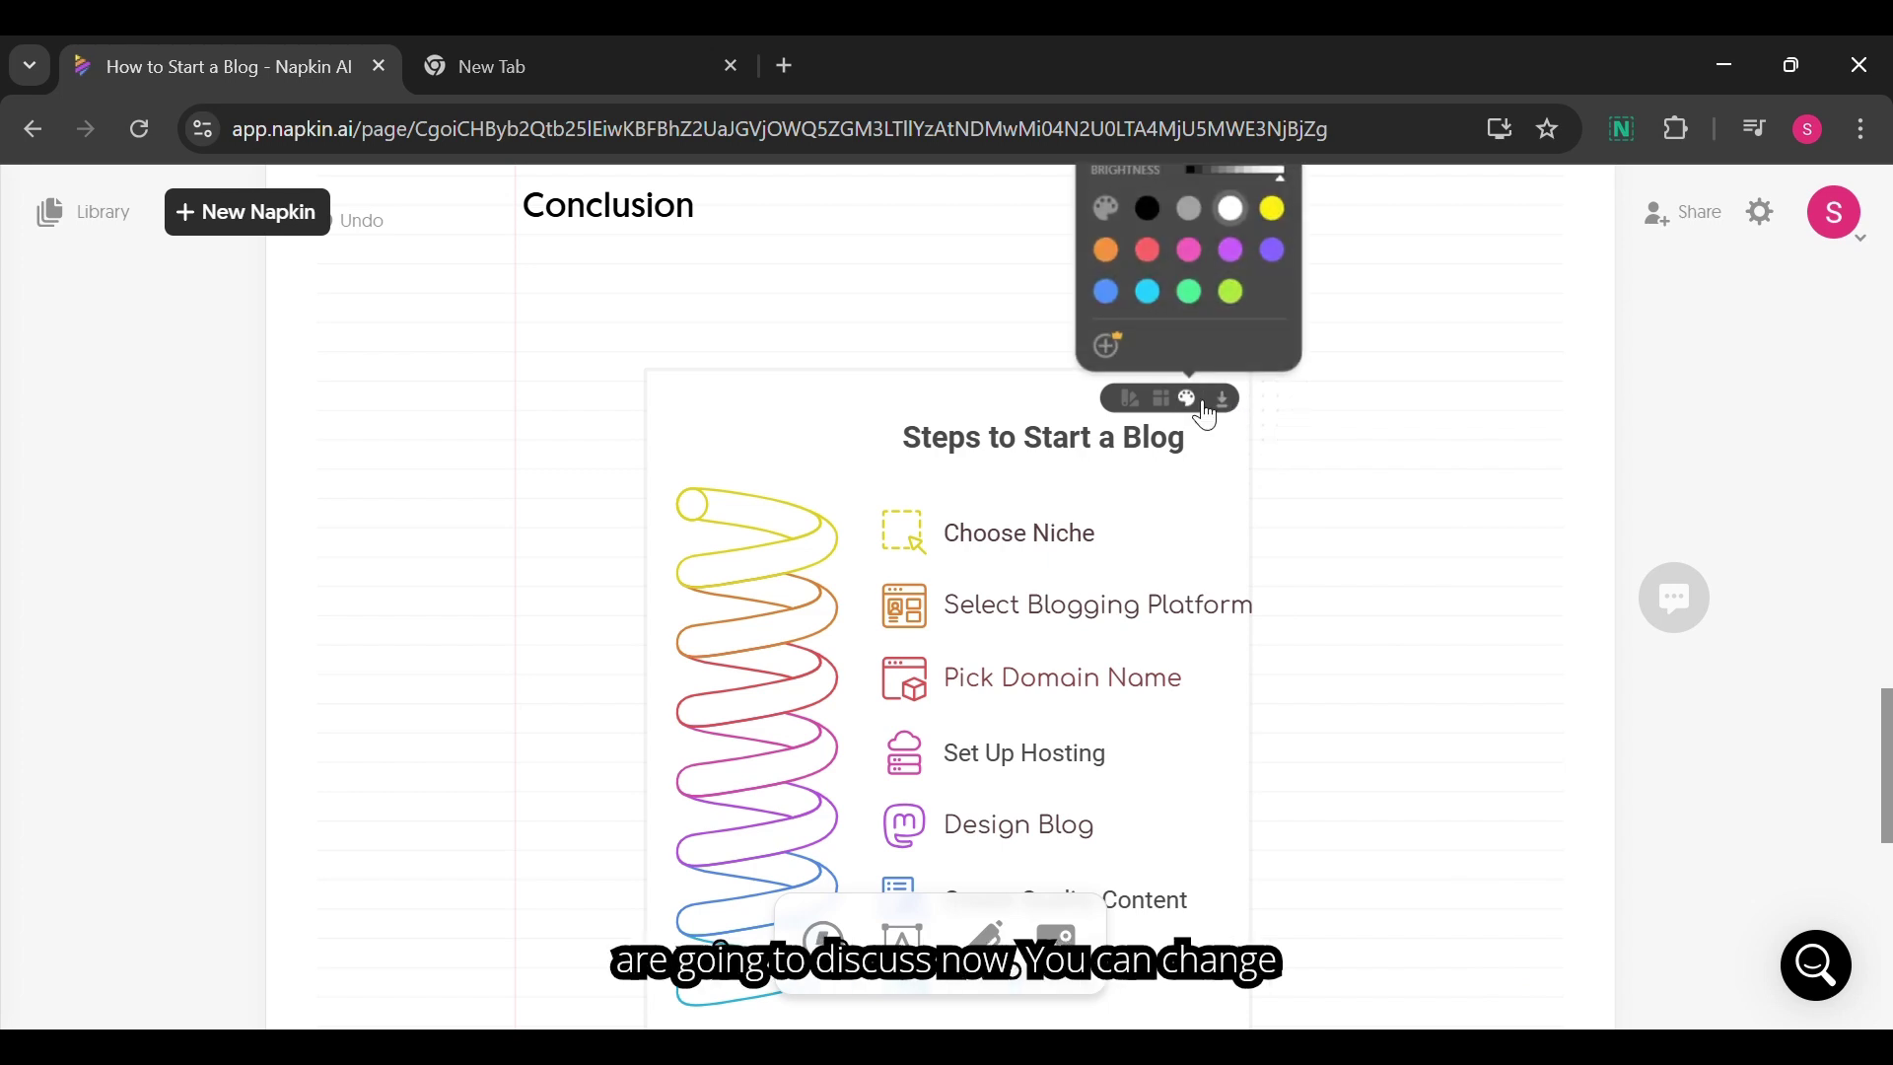
scroll(1205, 416, up, 1)
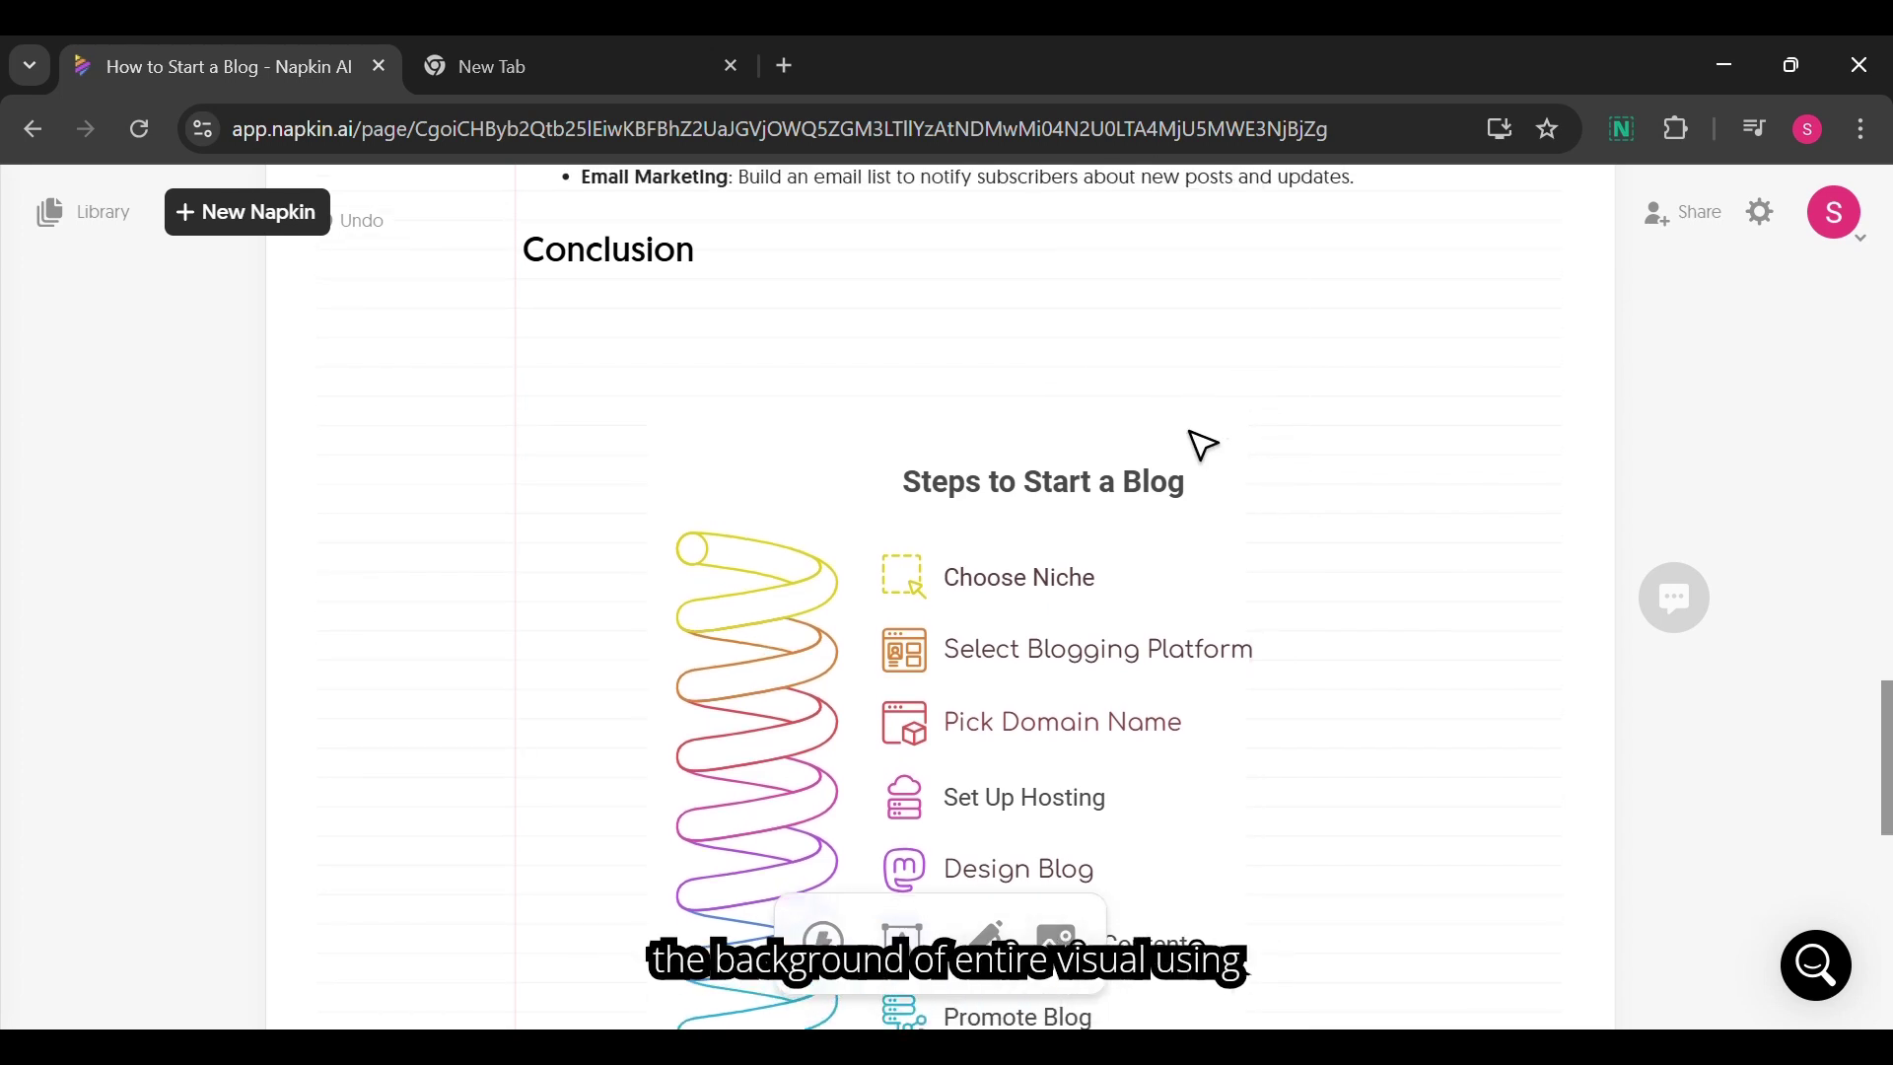
click(1193, 446)
click(1231, 333)
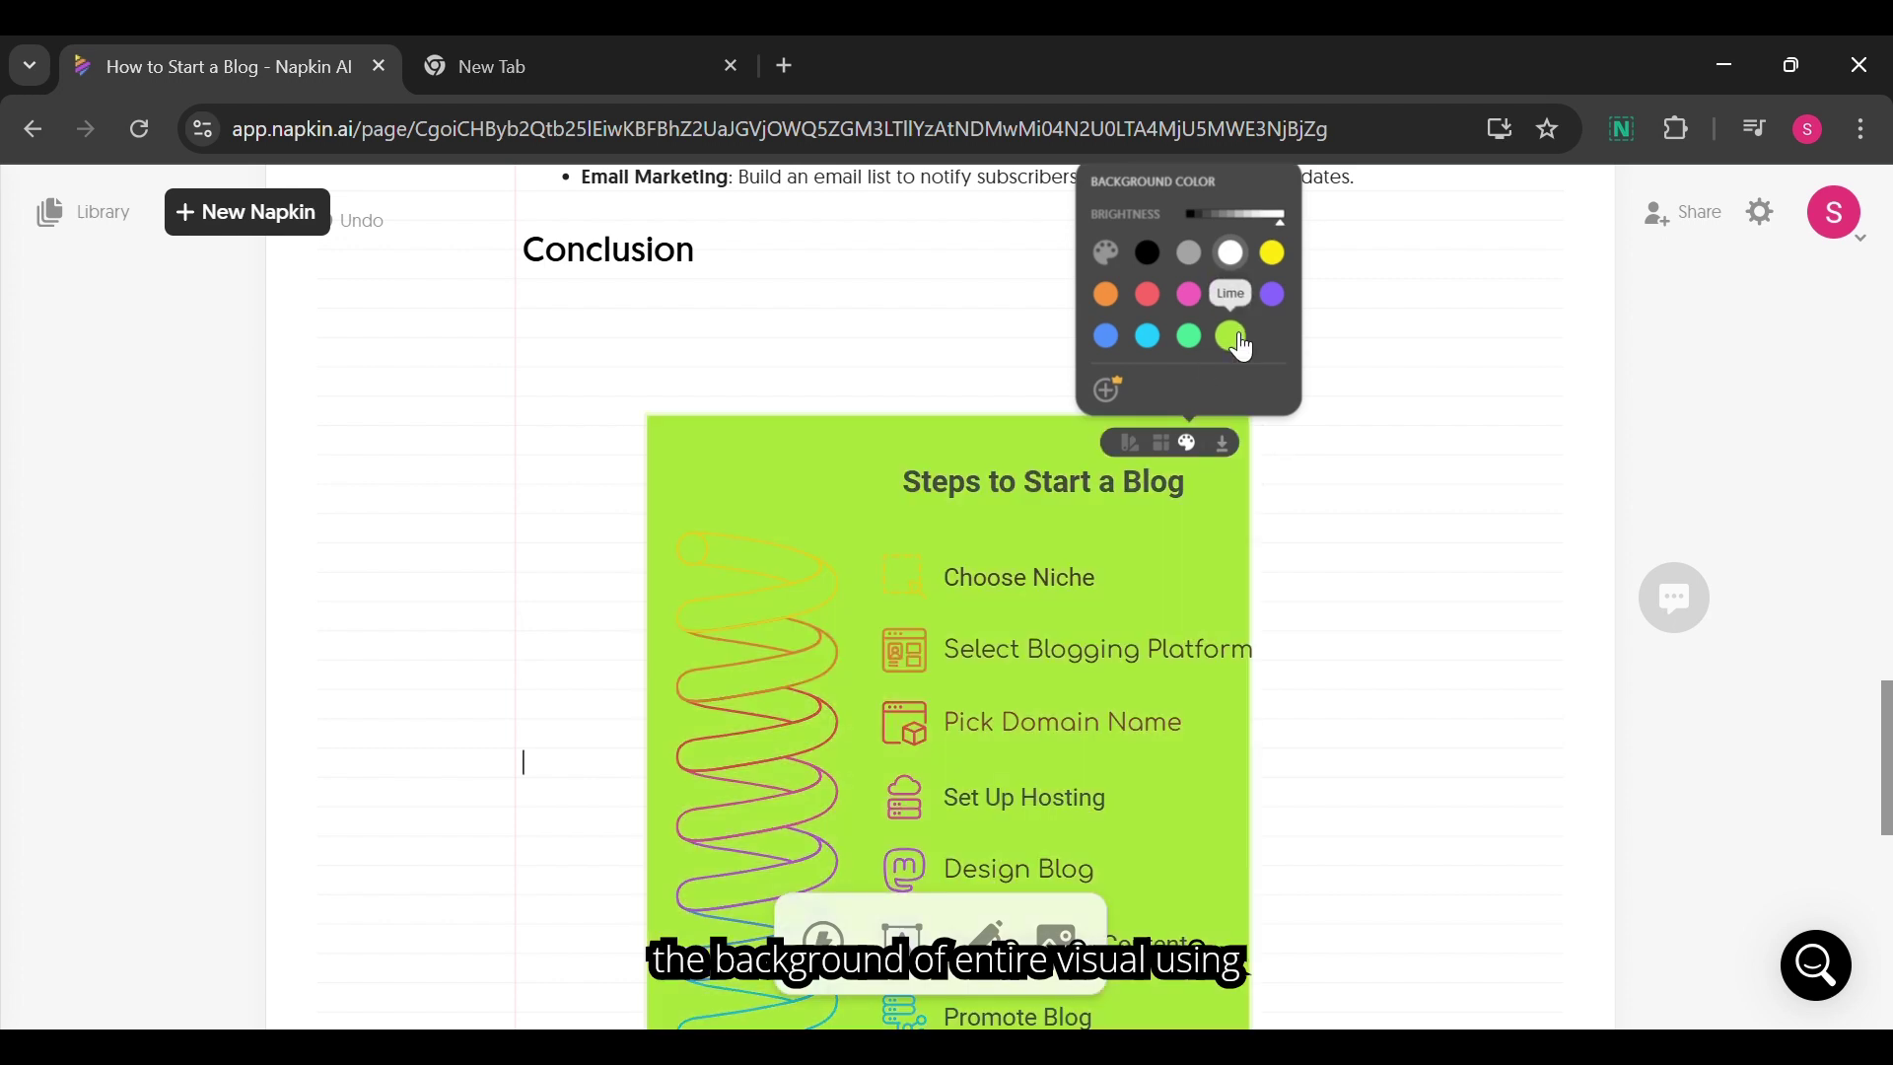
click(1235, 298)
click(1275, 258)
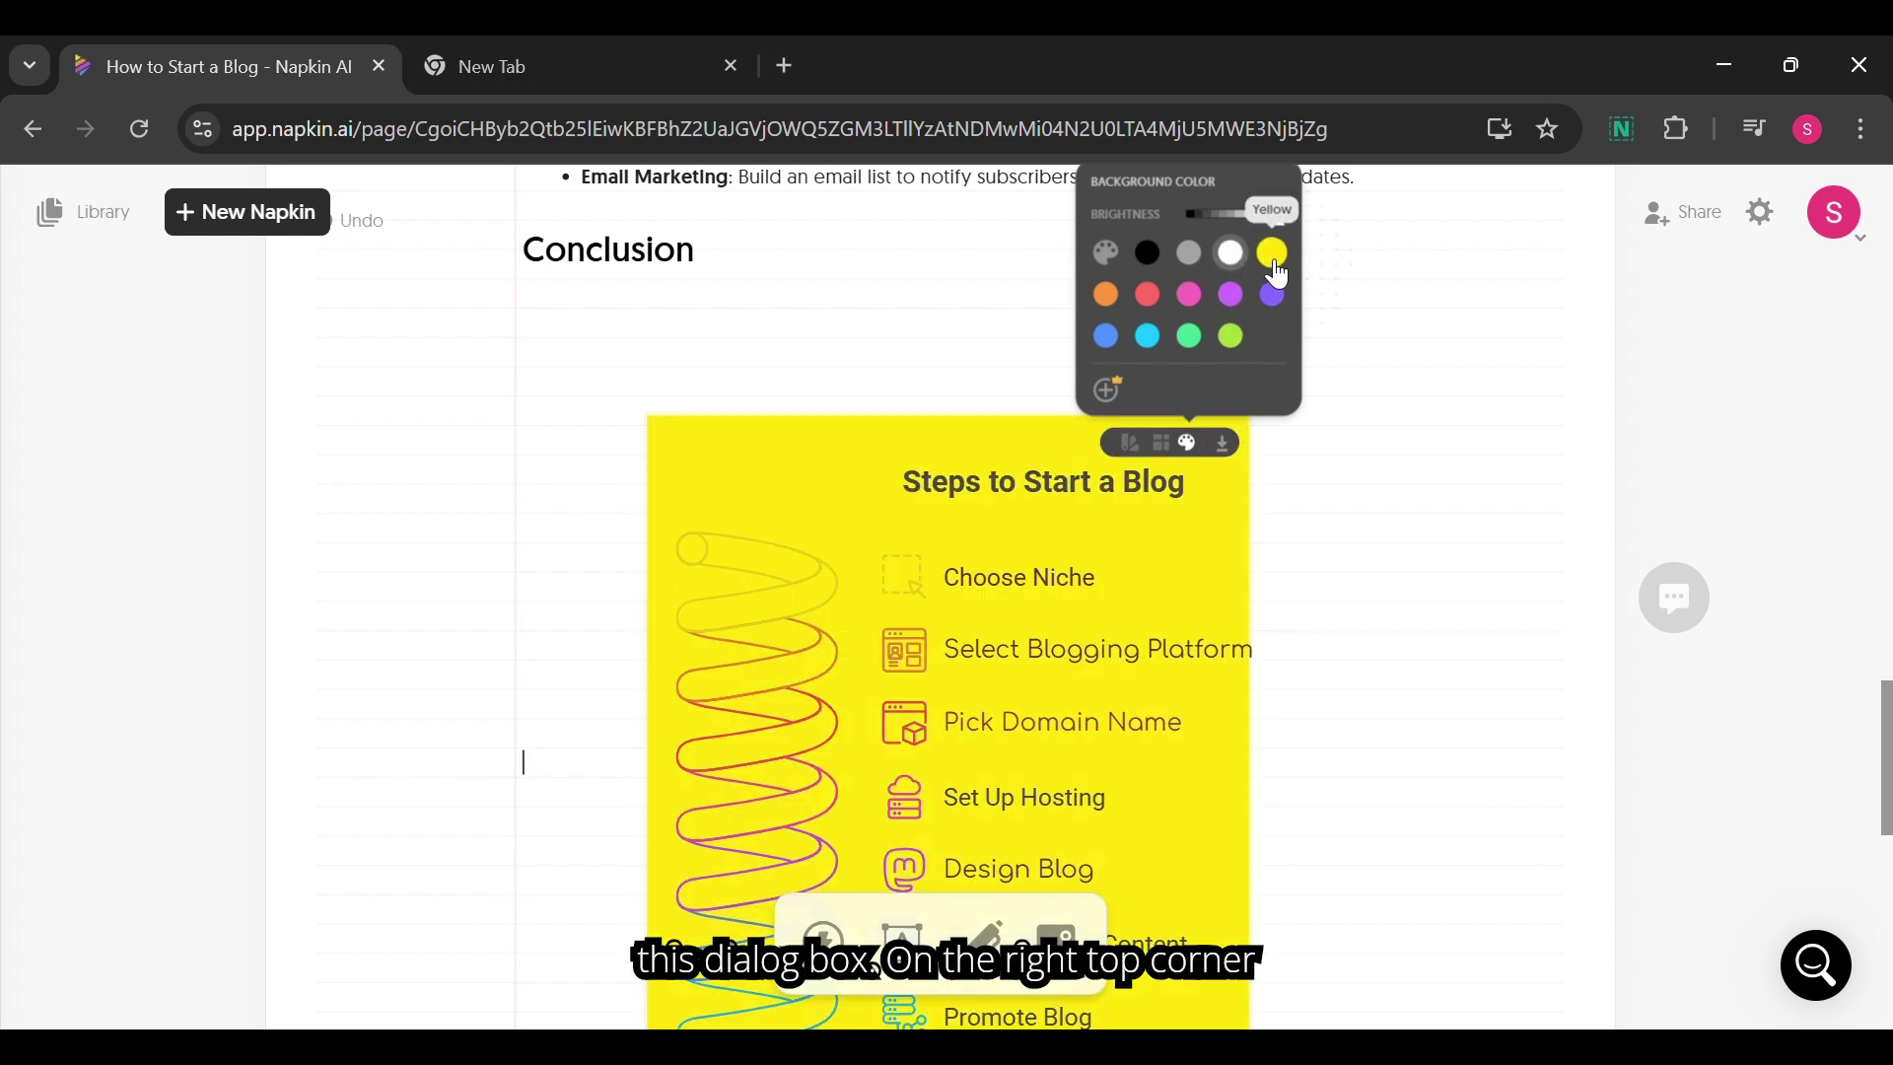
click(1244, 262)
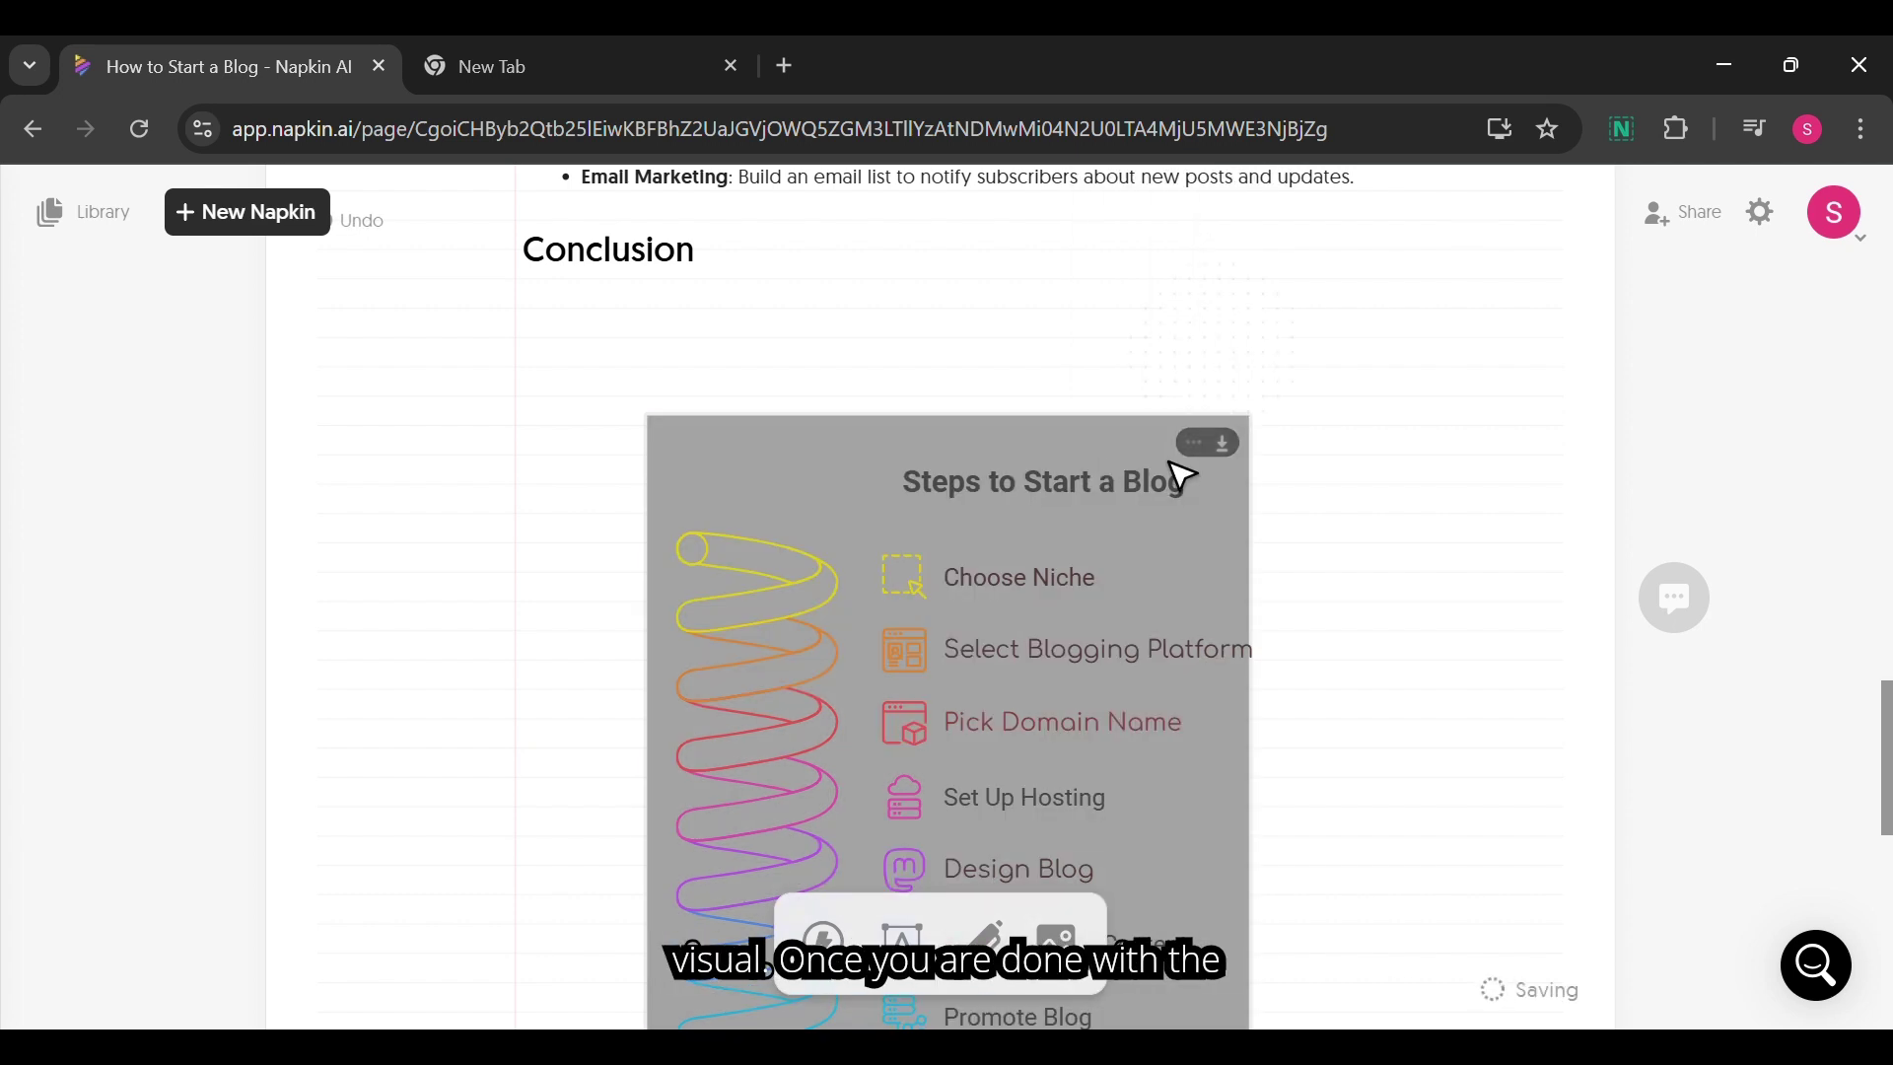
click(1201, 449)
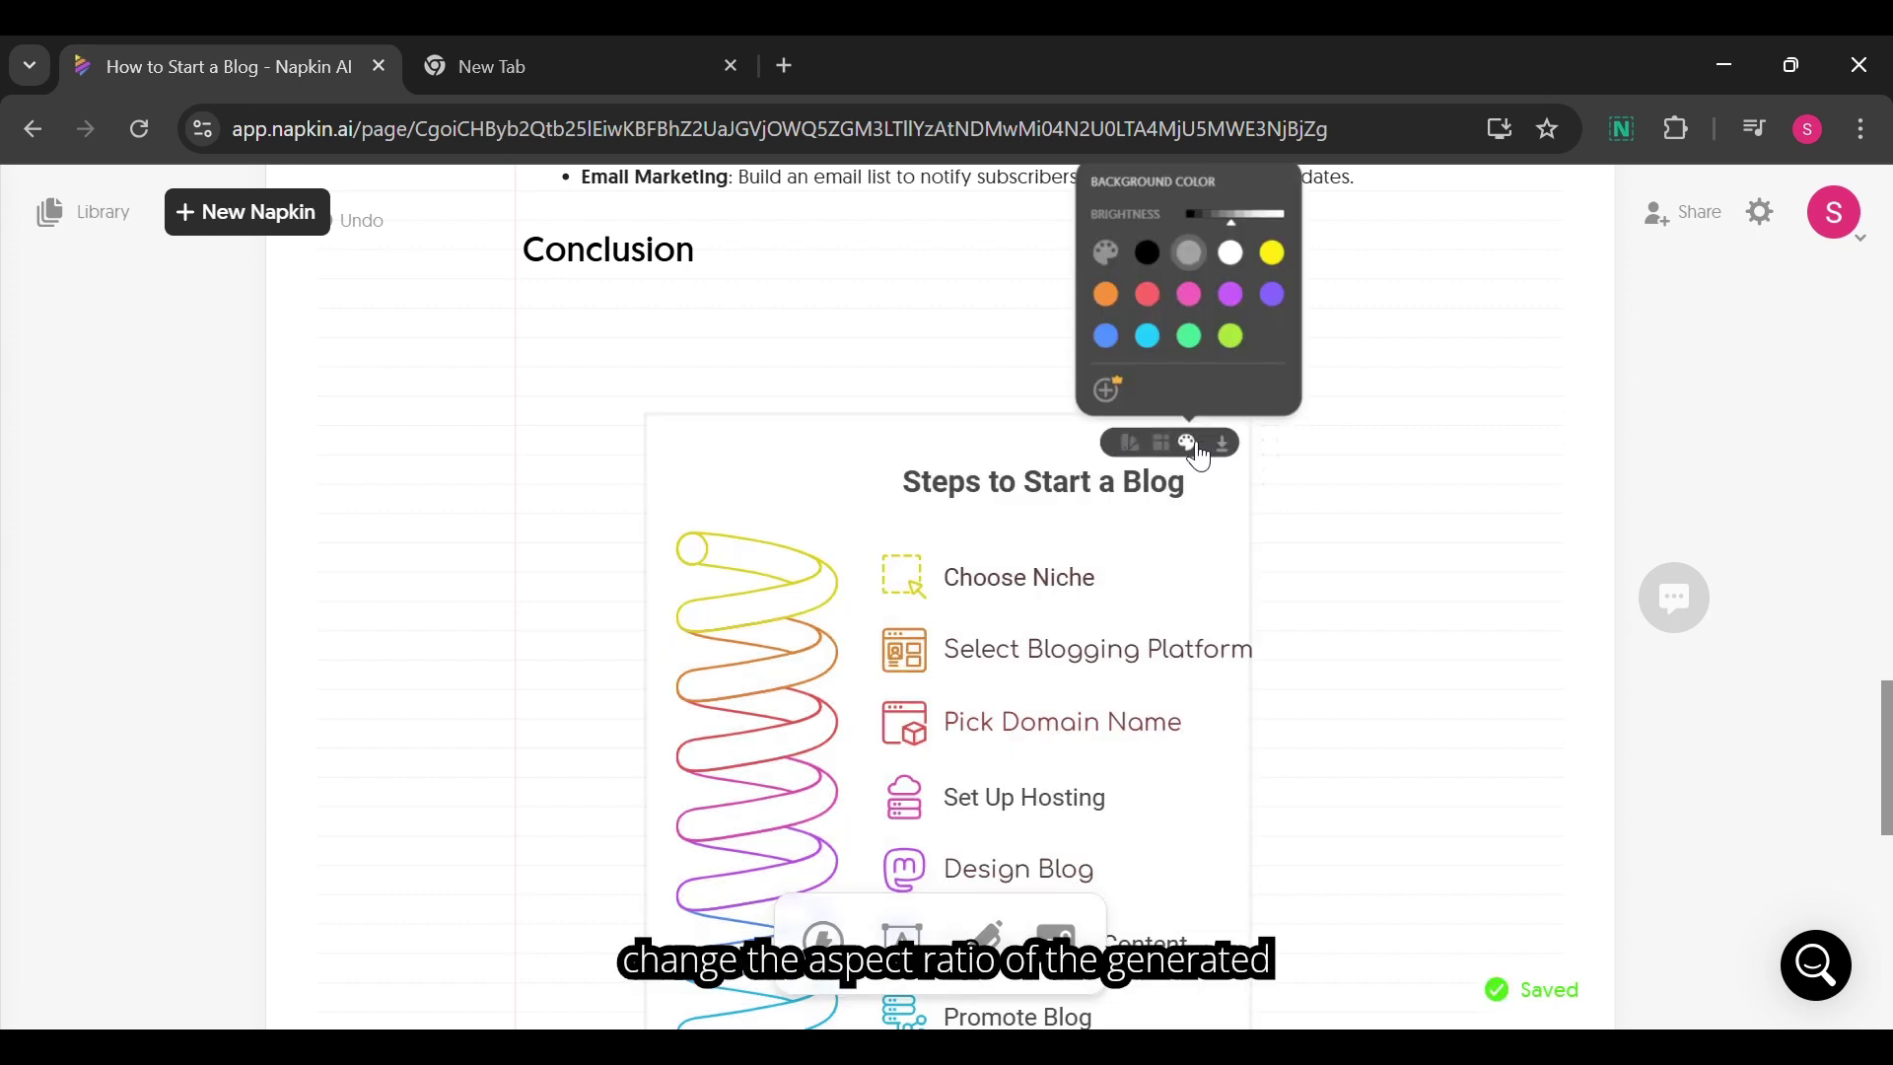
Try the 16:9 and 1:1 aspect ratios on the visual and return it to 4:5.
mouse_move(1179, 452)
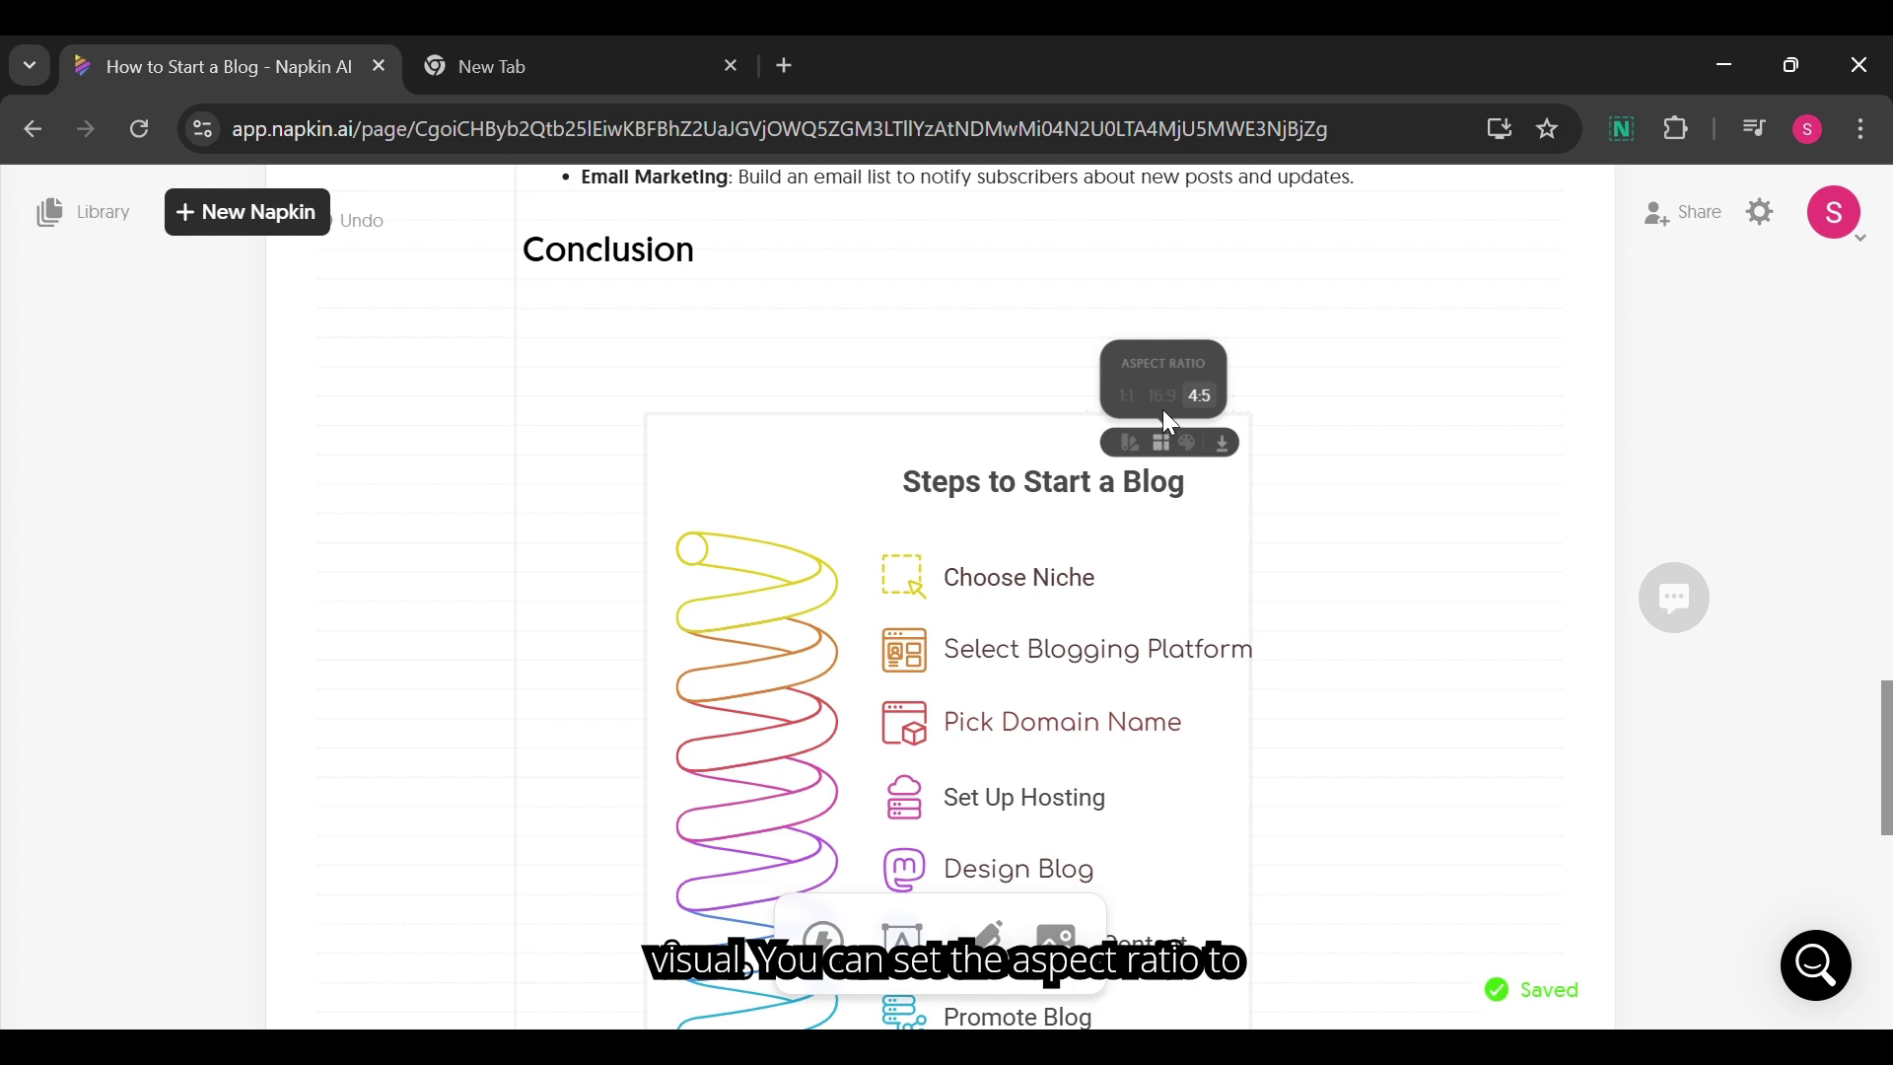
click(1169, 397)
click(1129, 396)
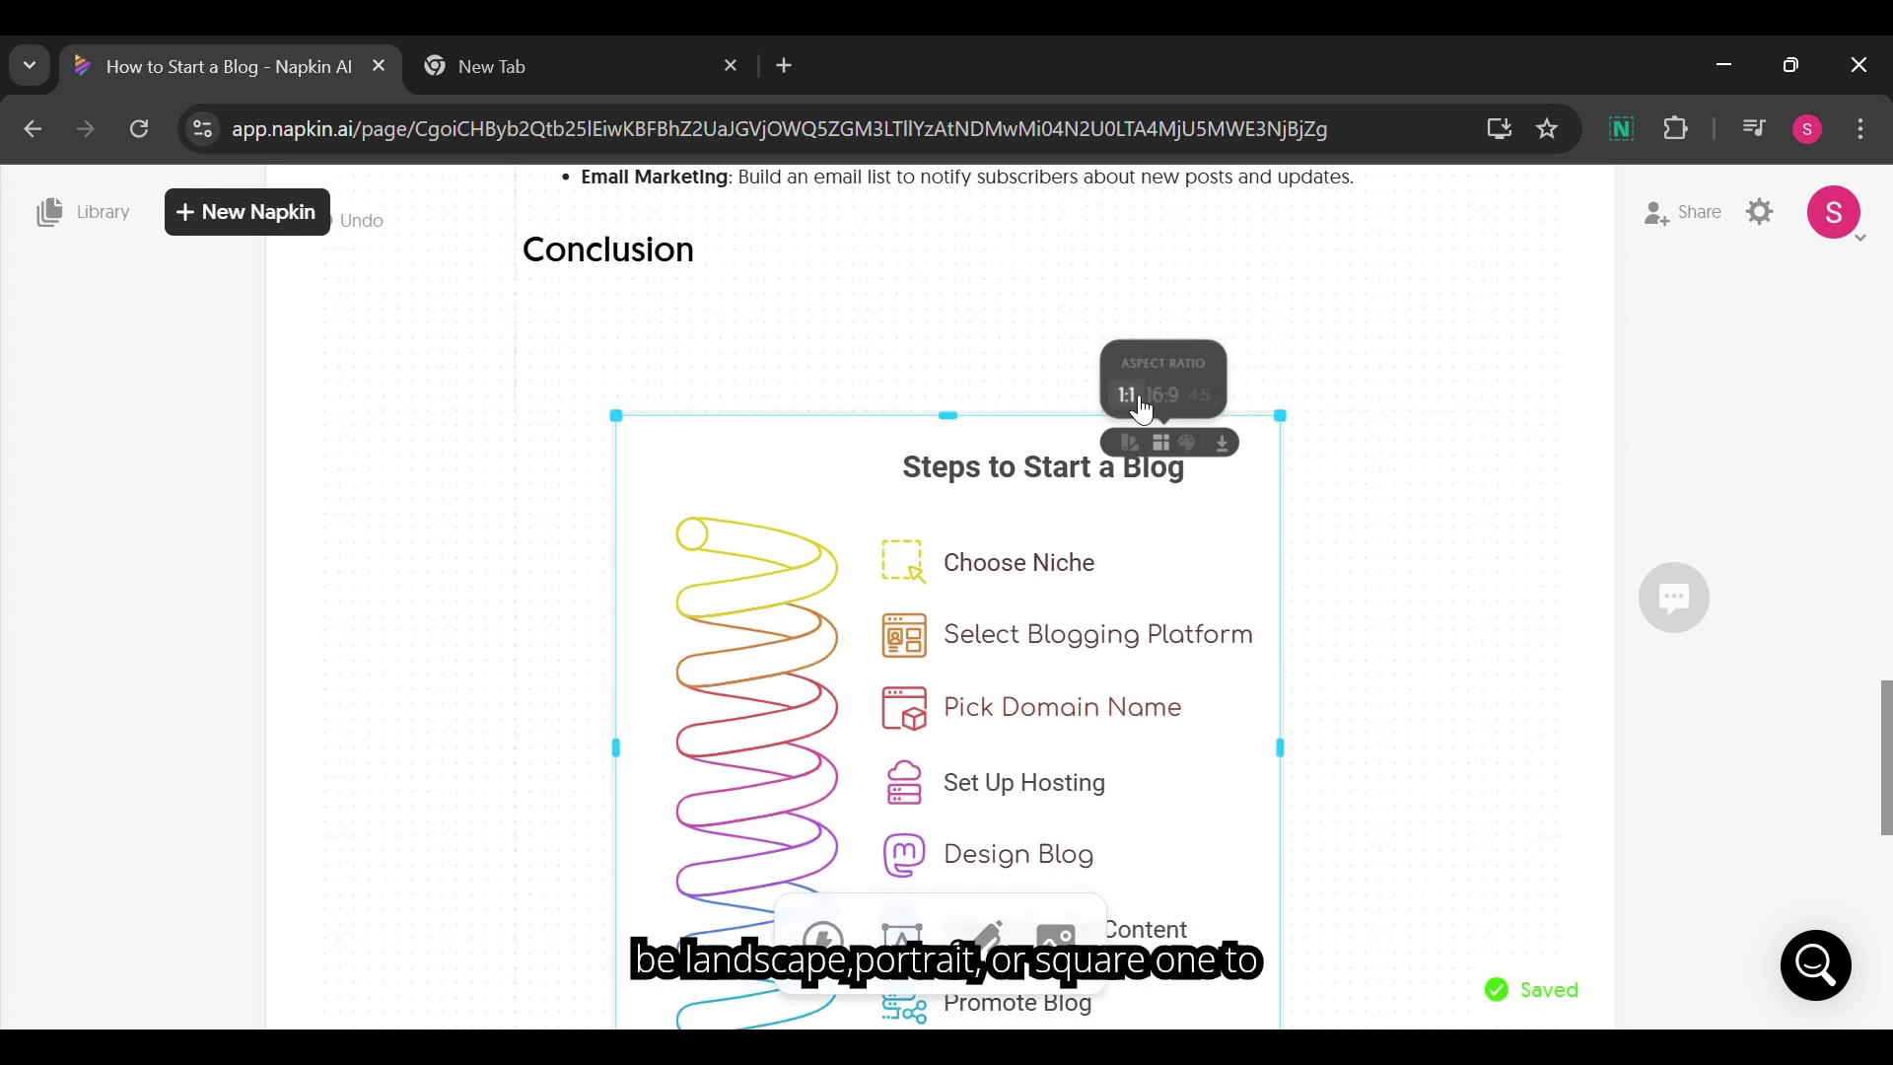
click(1205, 398)
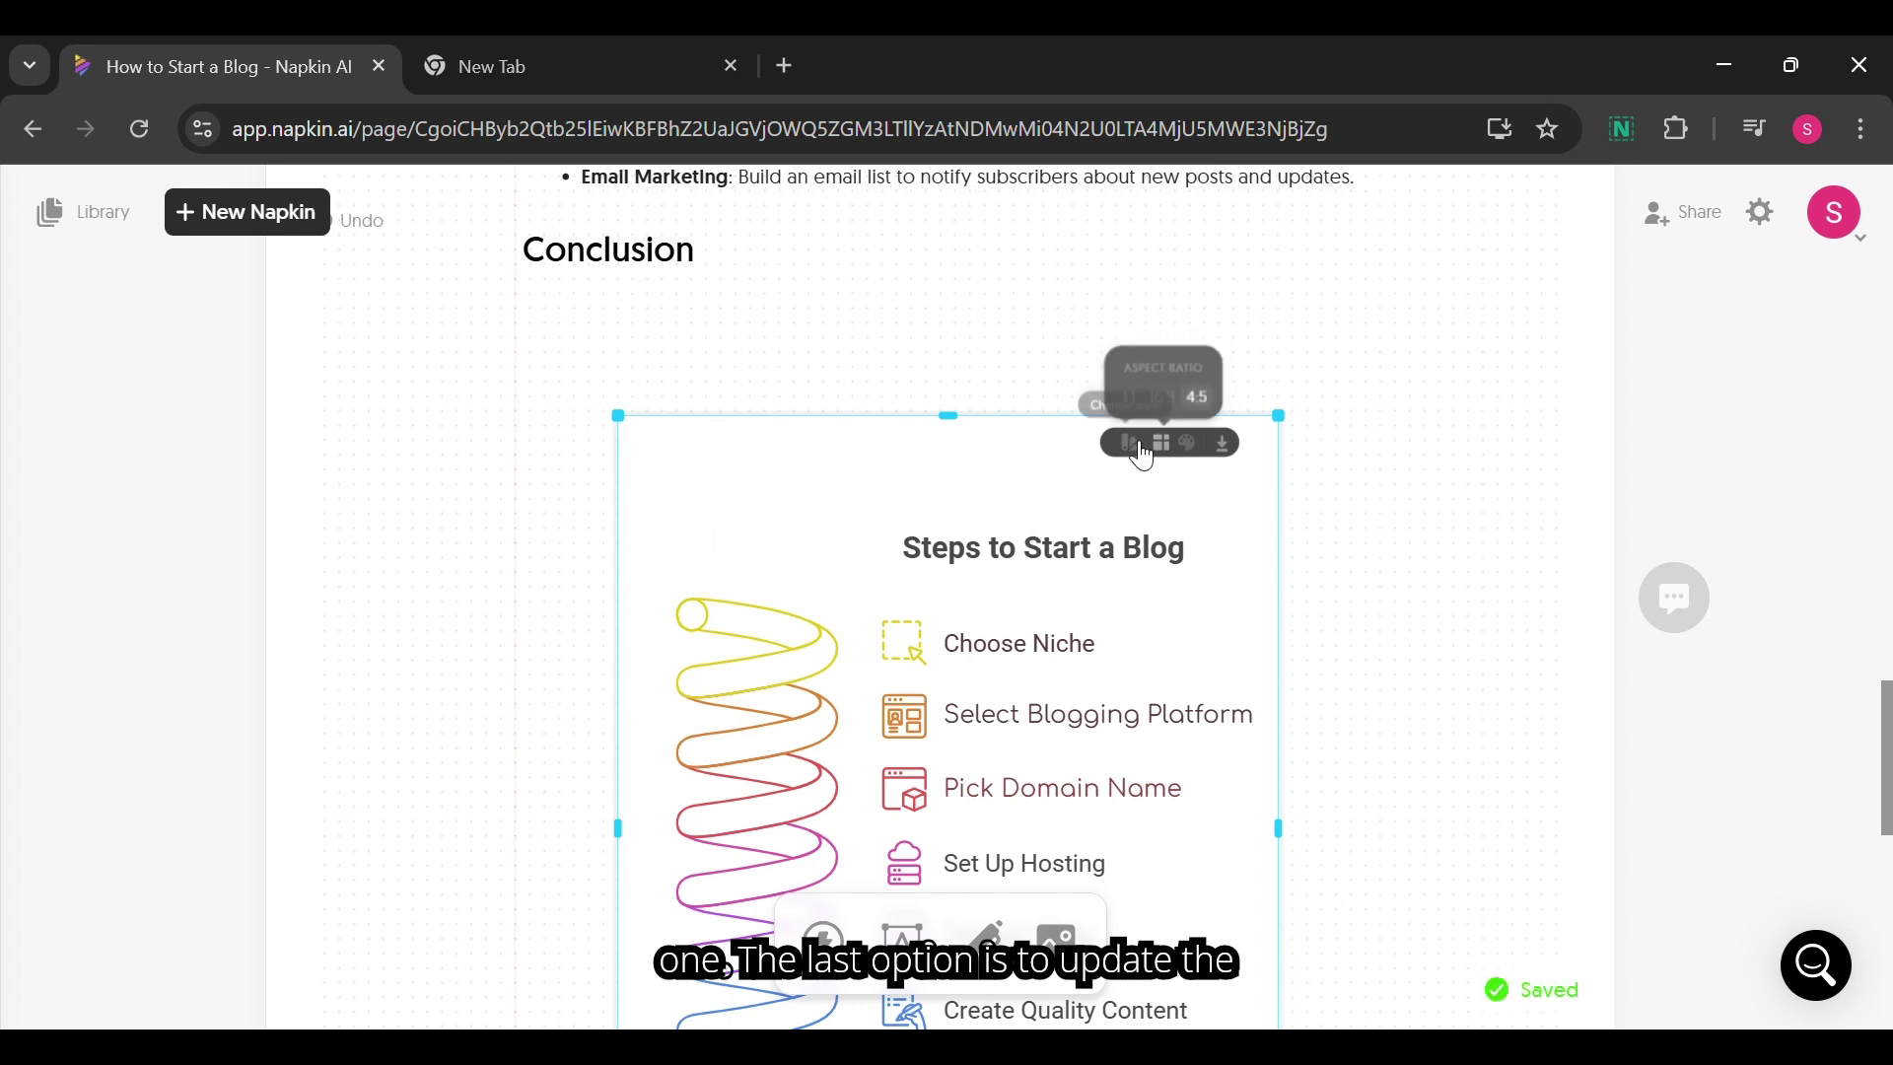
Restyle the visual with the suggested variant that has a pastel filled spiral and handwritten-style text.
mouse_move(1141, 456)
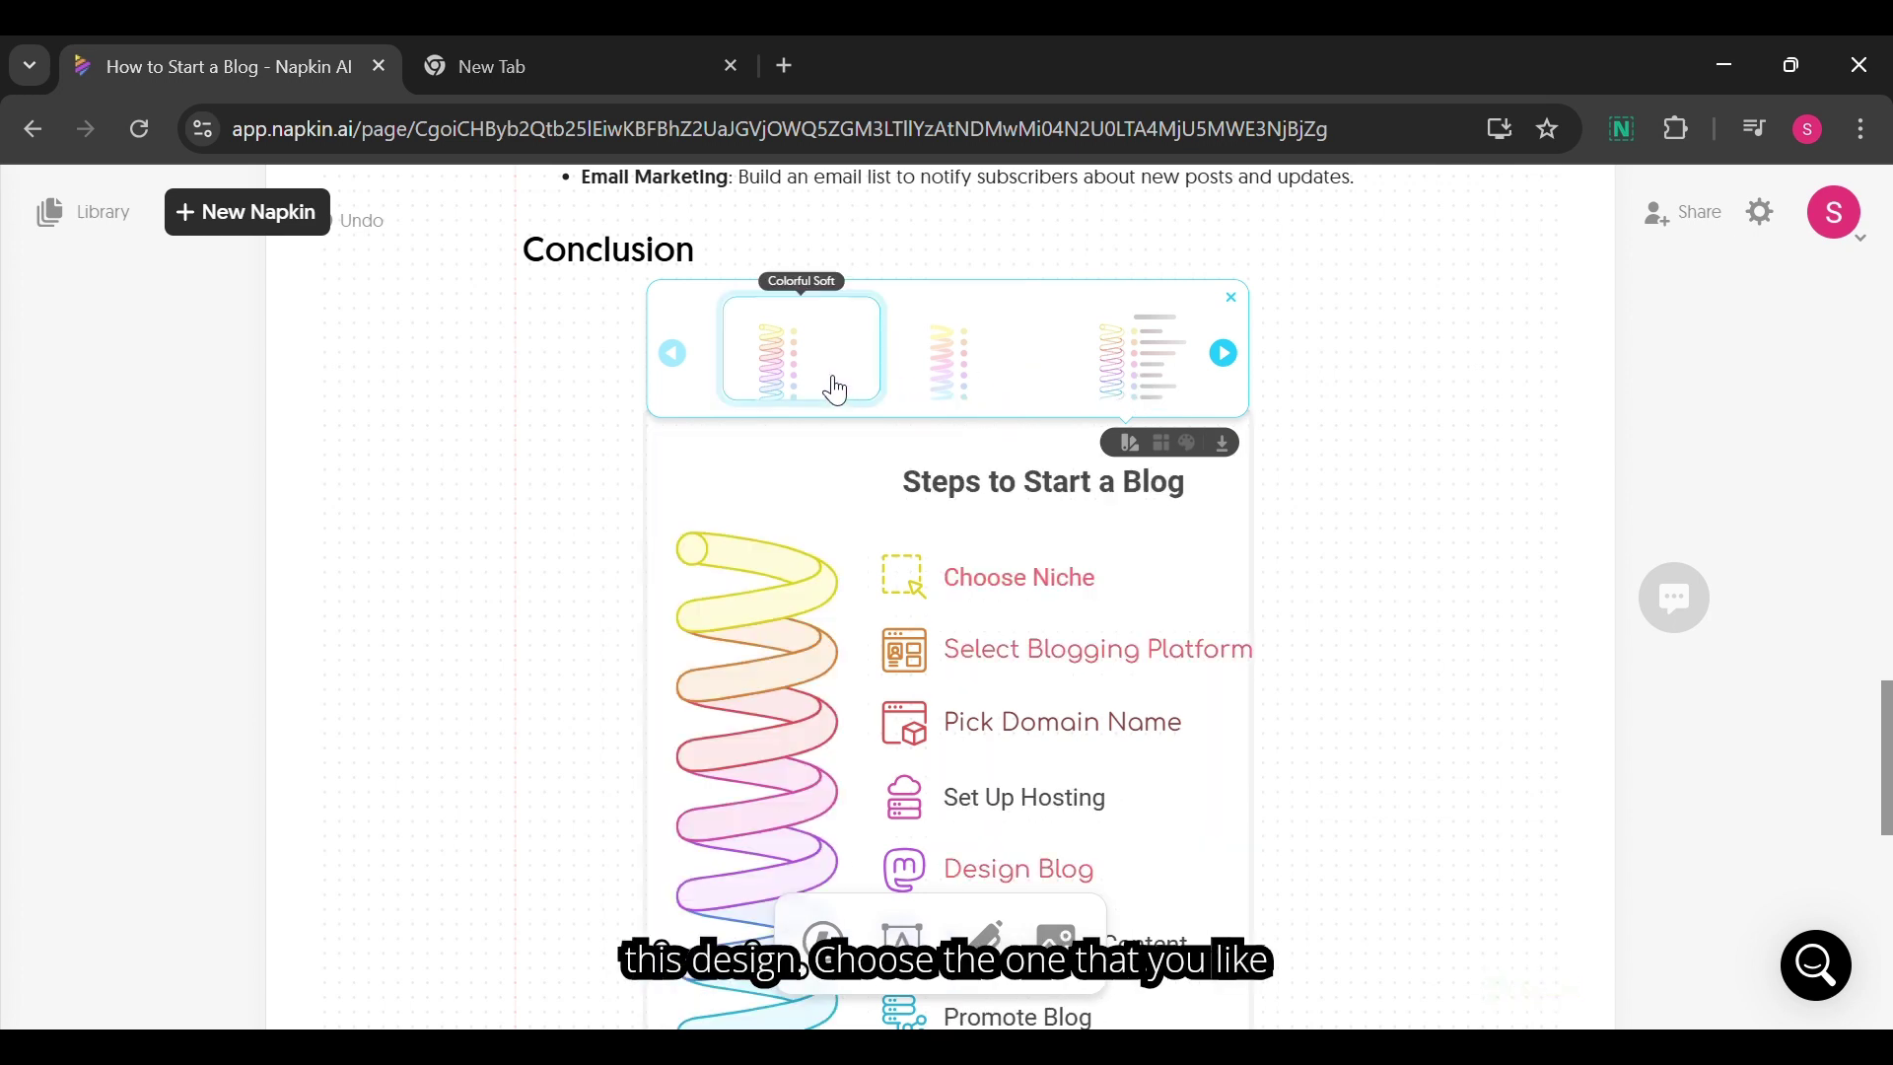
click(979, 391)
click(1187, 443)
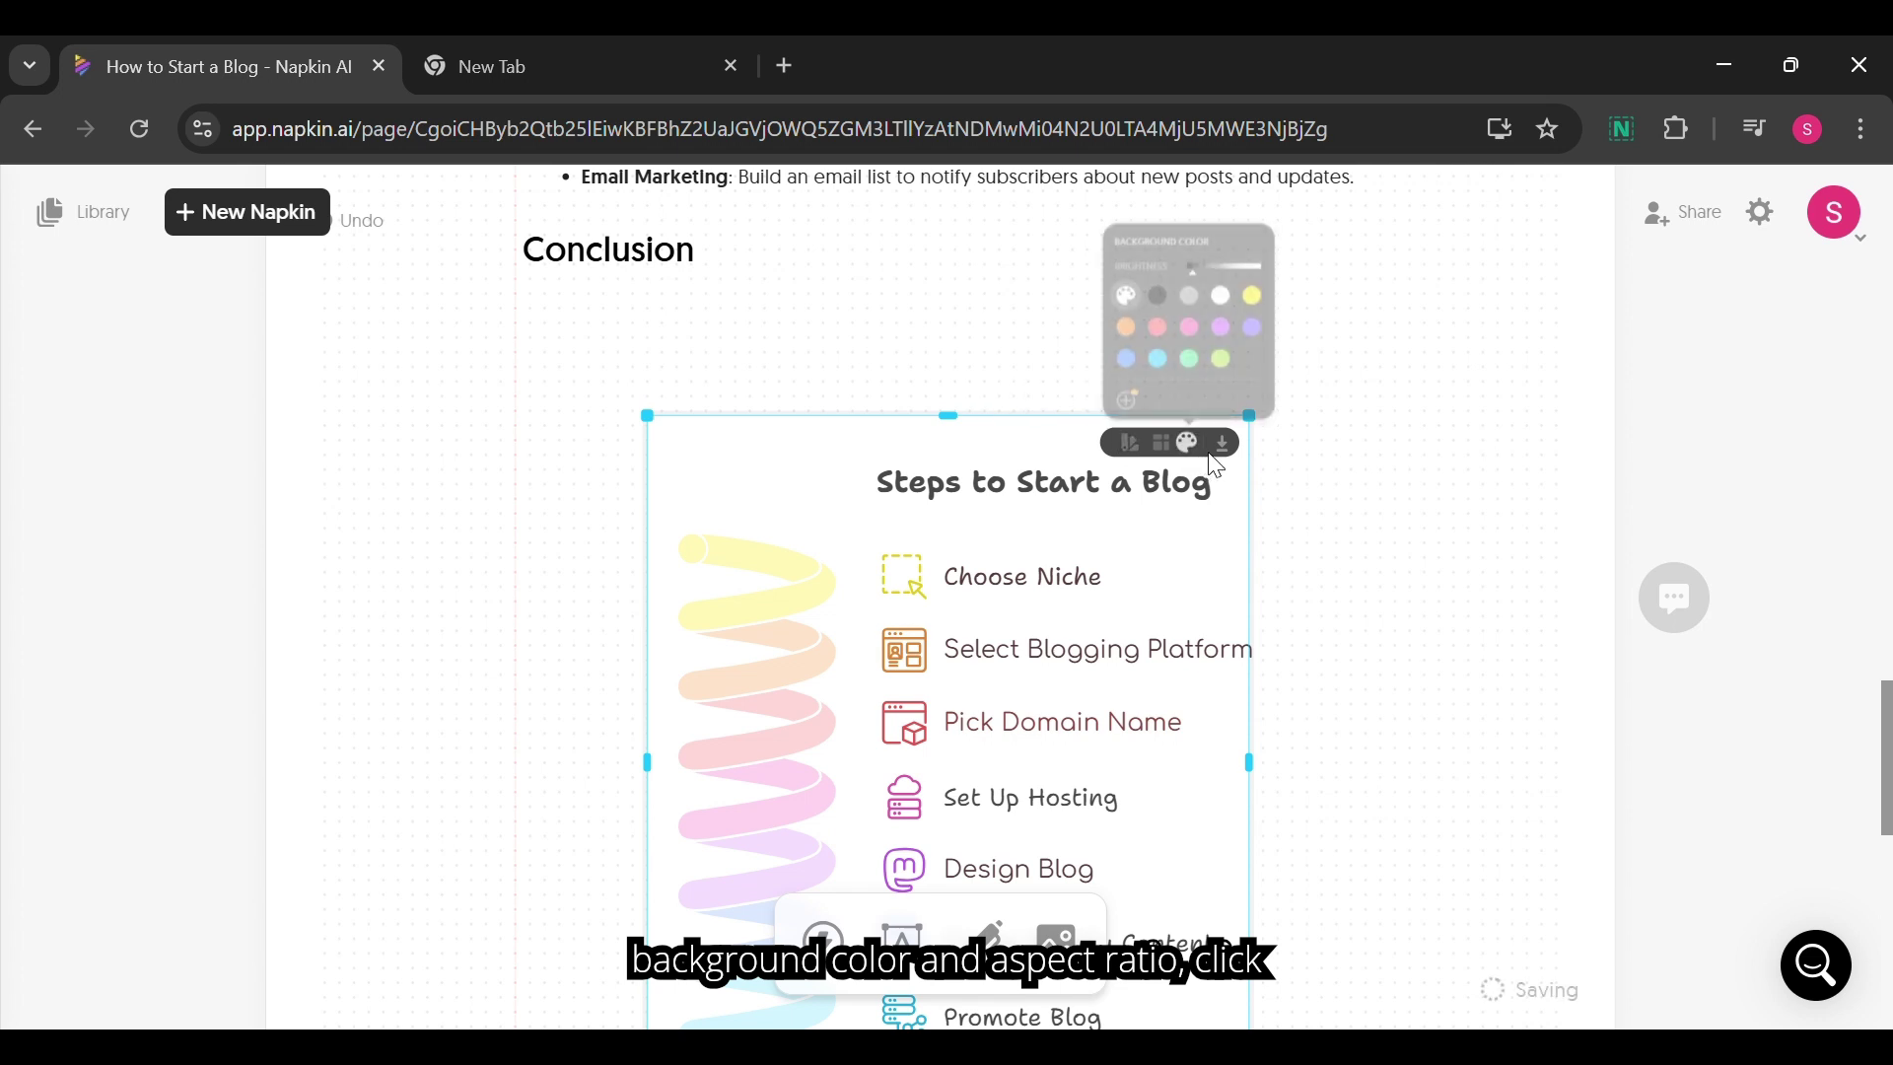
Open the visual's export options, preview the SVG format and choose PNG.
click(1225, 446)
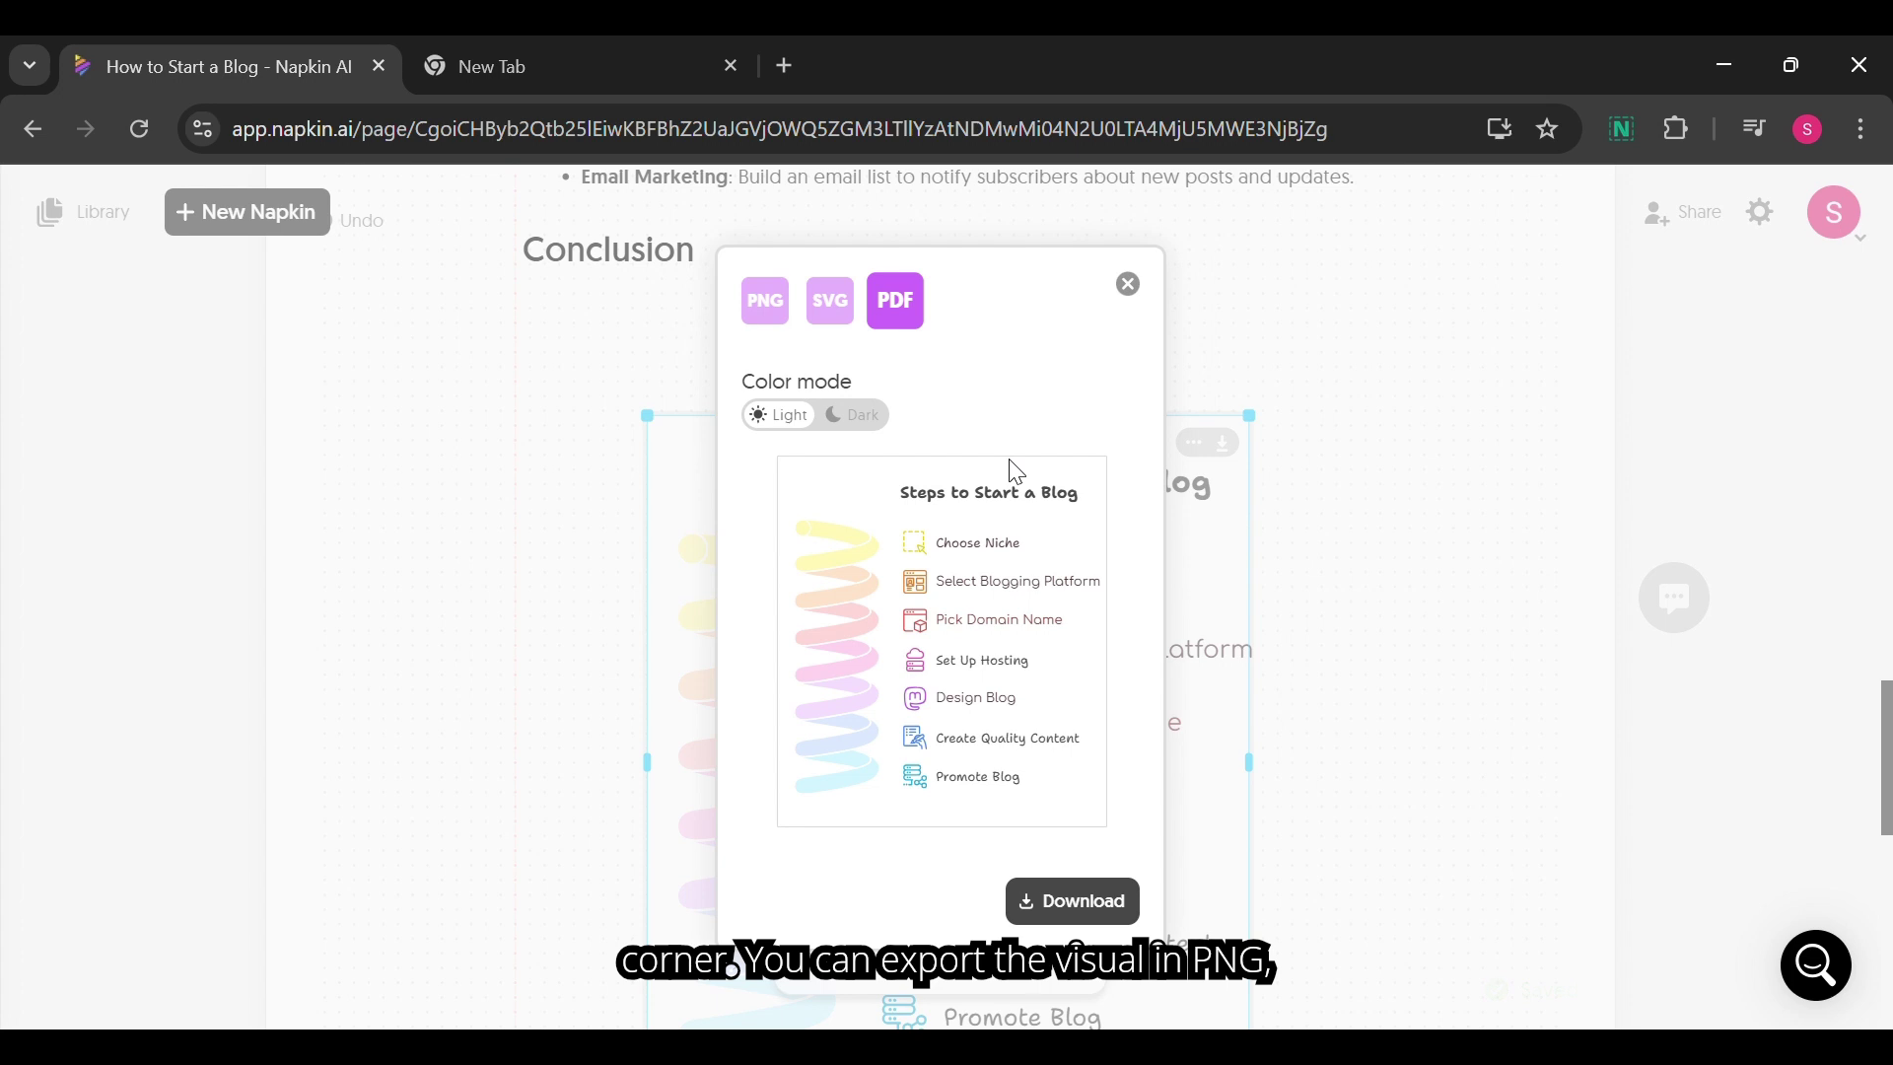
click(852, 313)
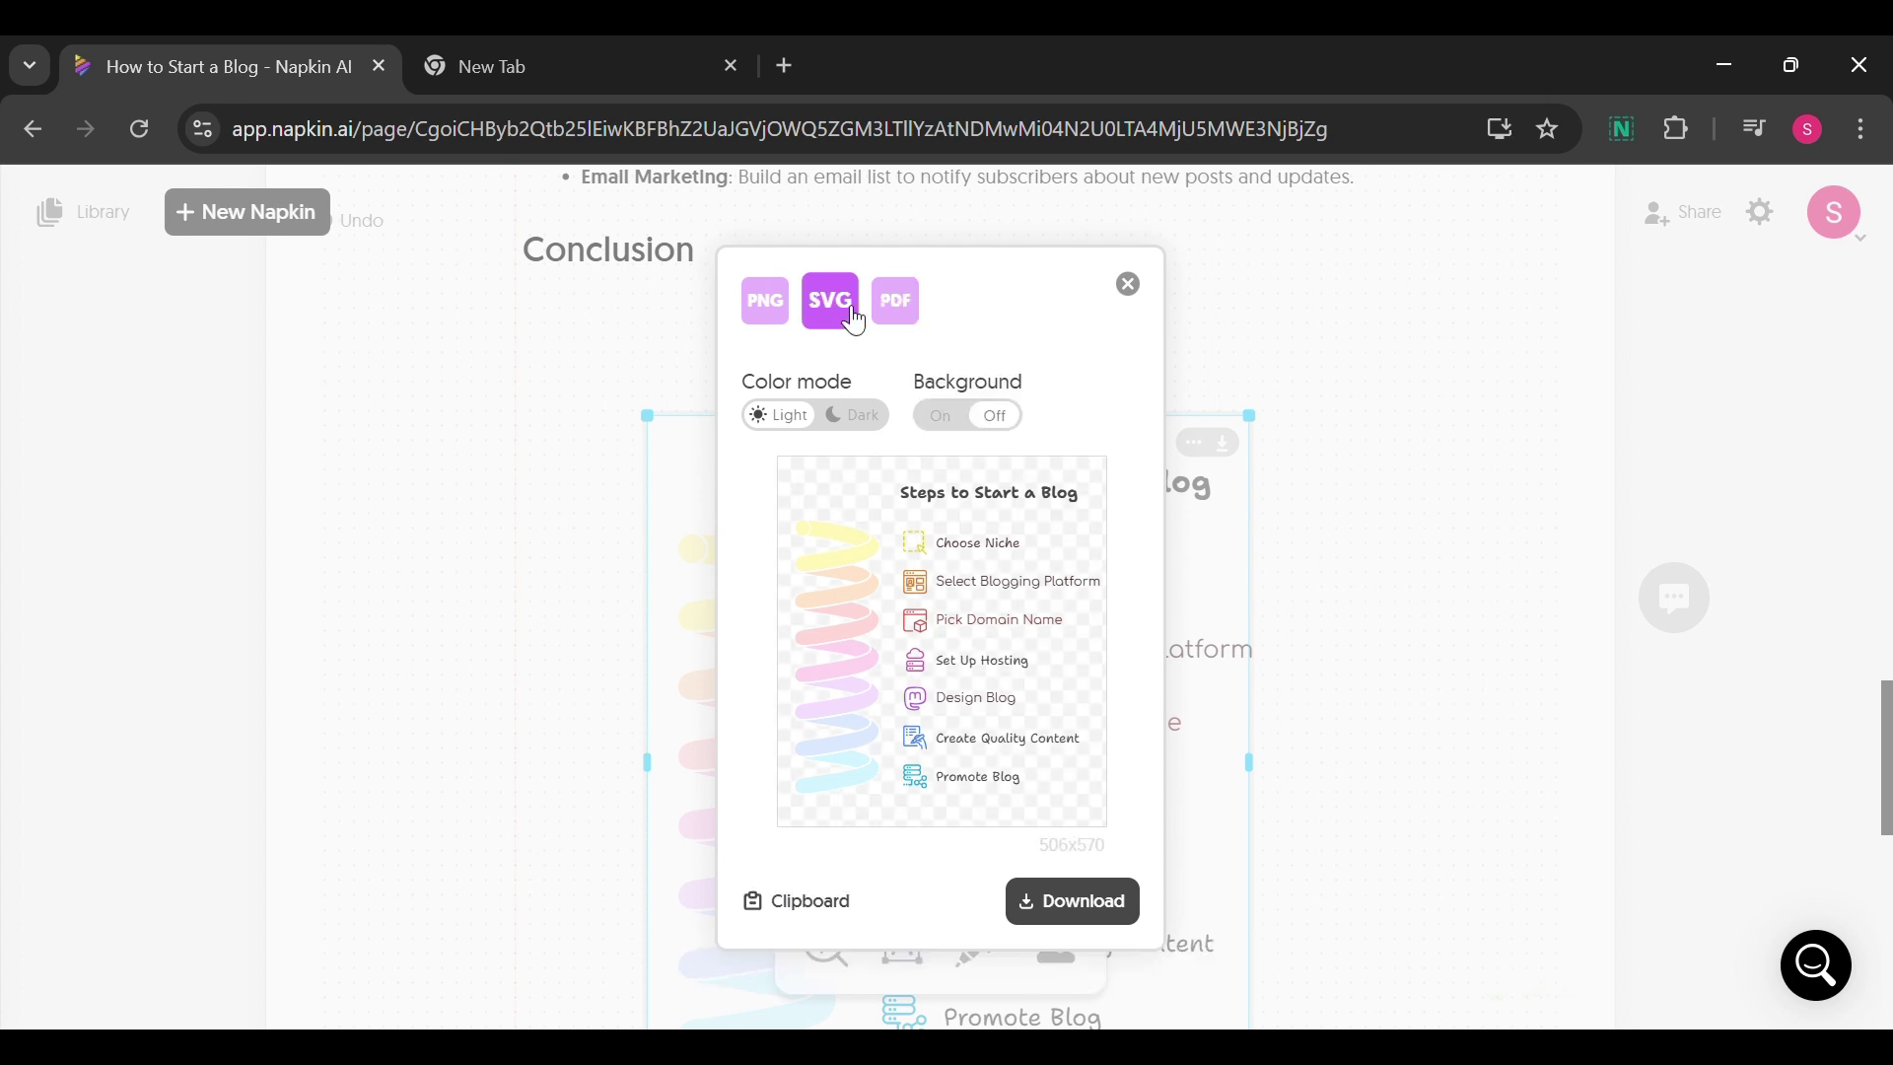
click(785, 320)
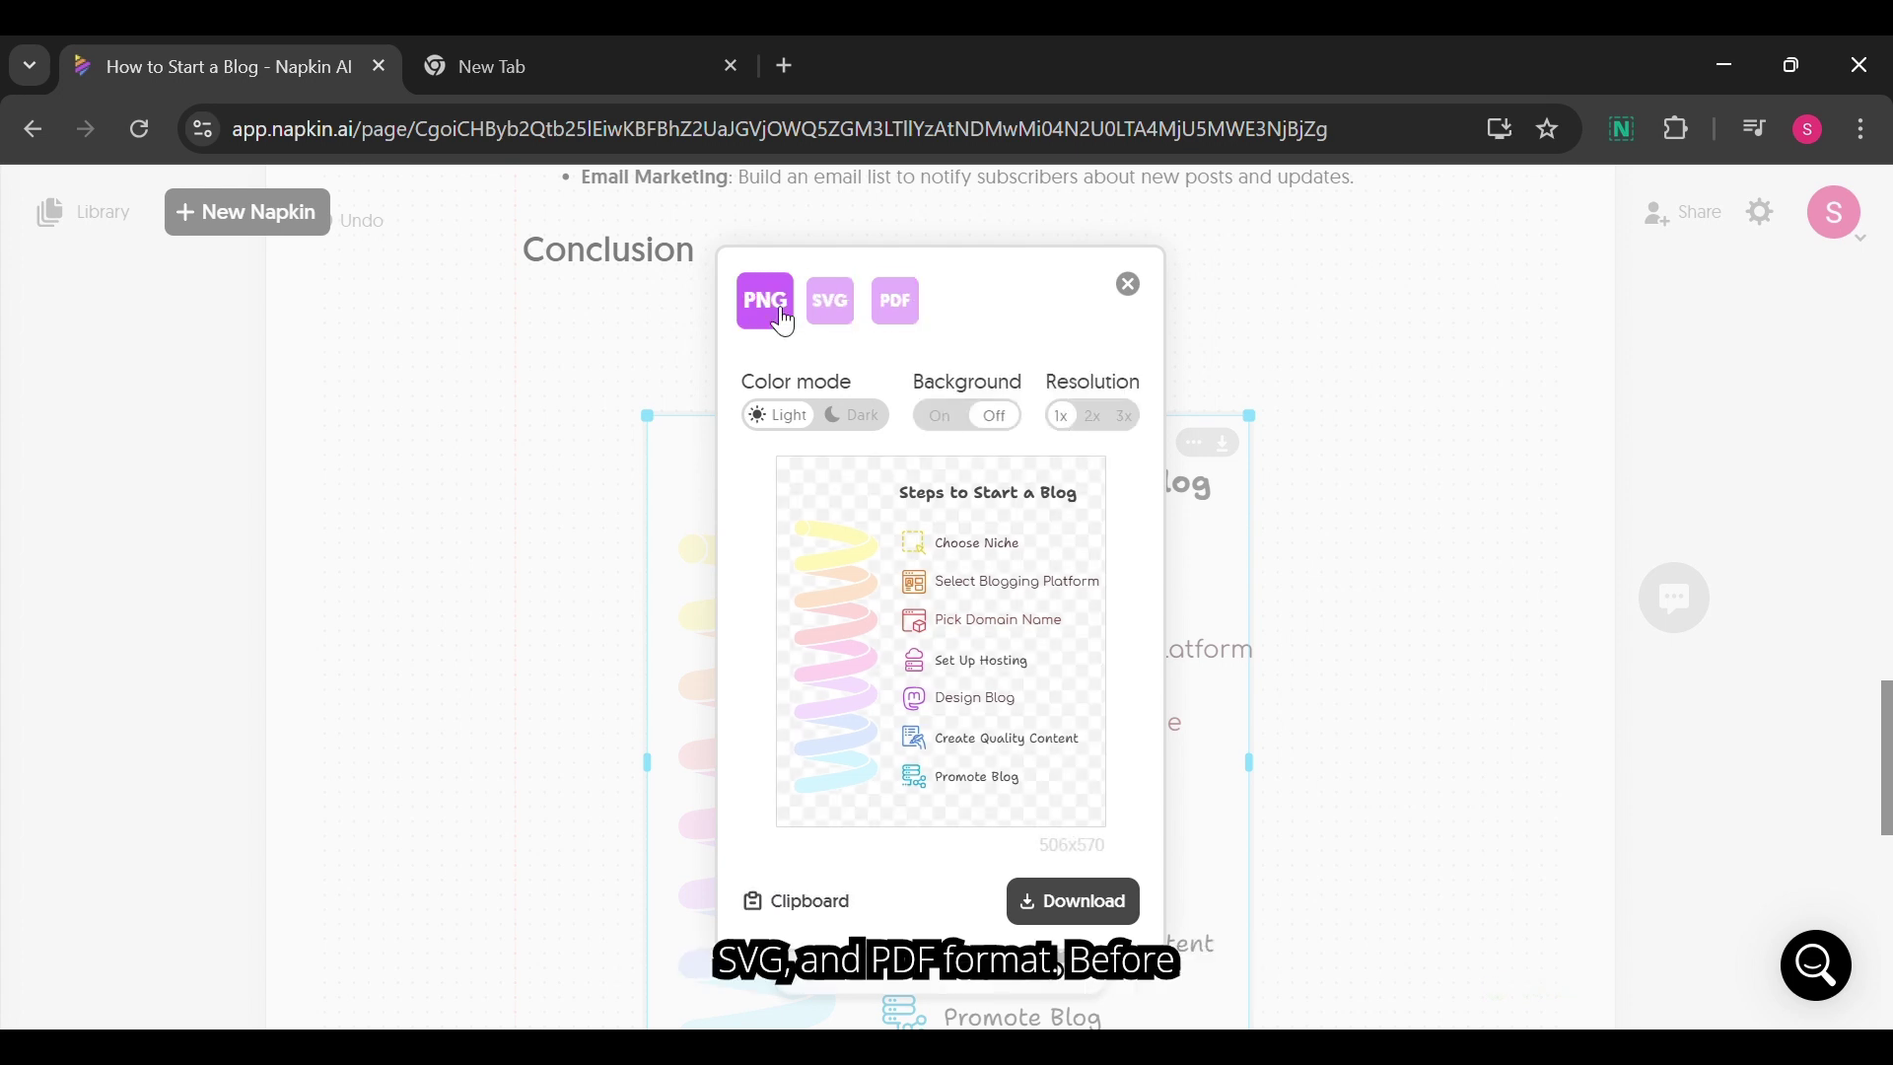
Preview the dark mode and background options, keep light mode with the background off, and download the PNG at 1x resolution.
click(843, 426)
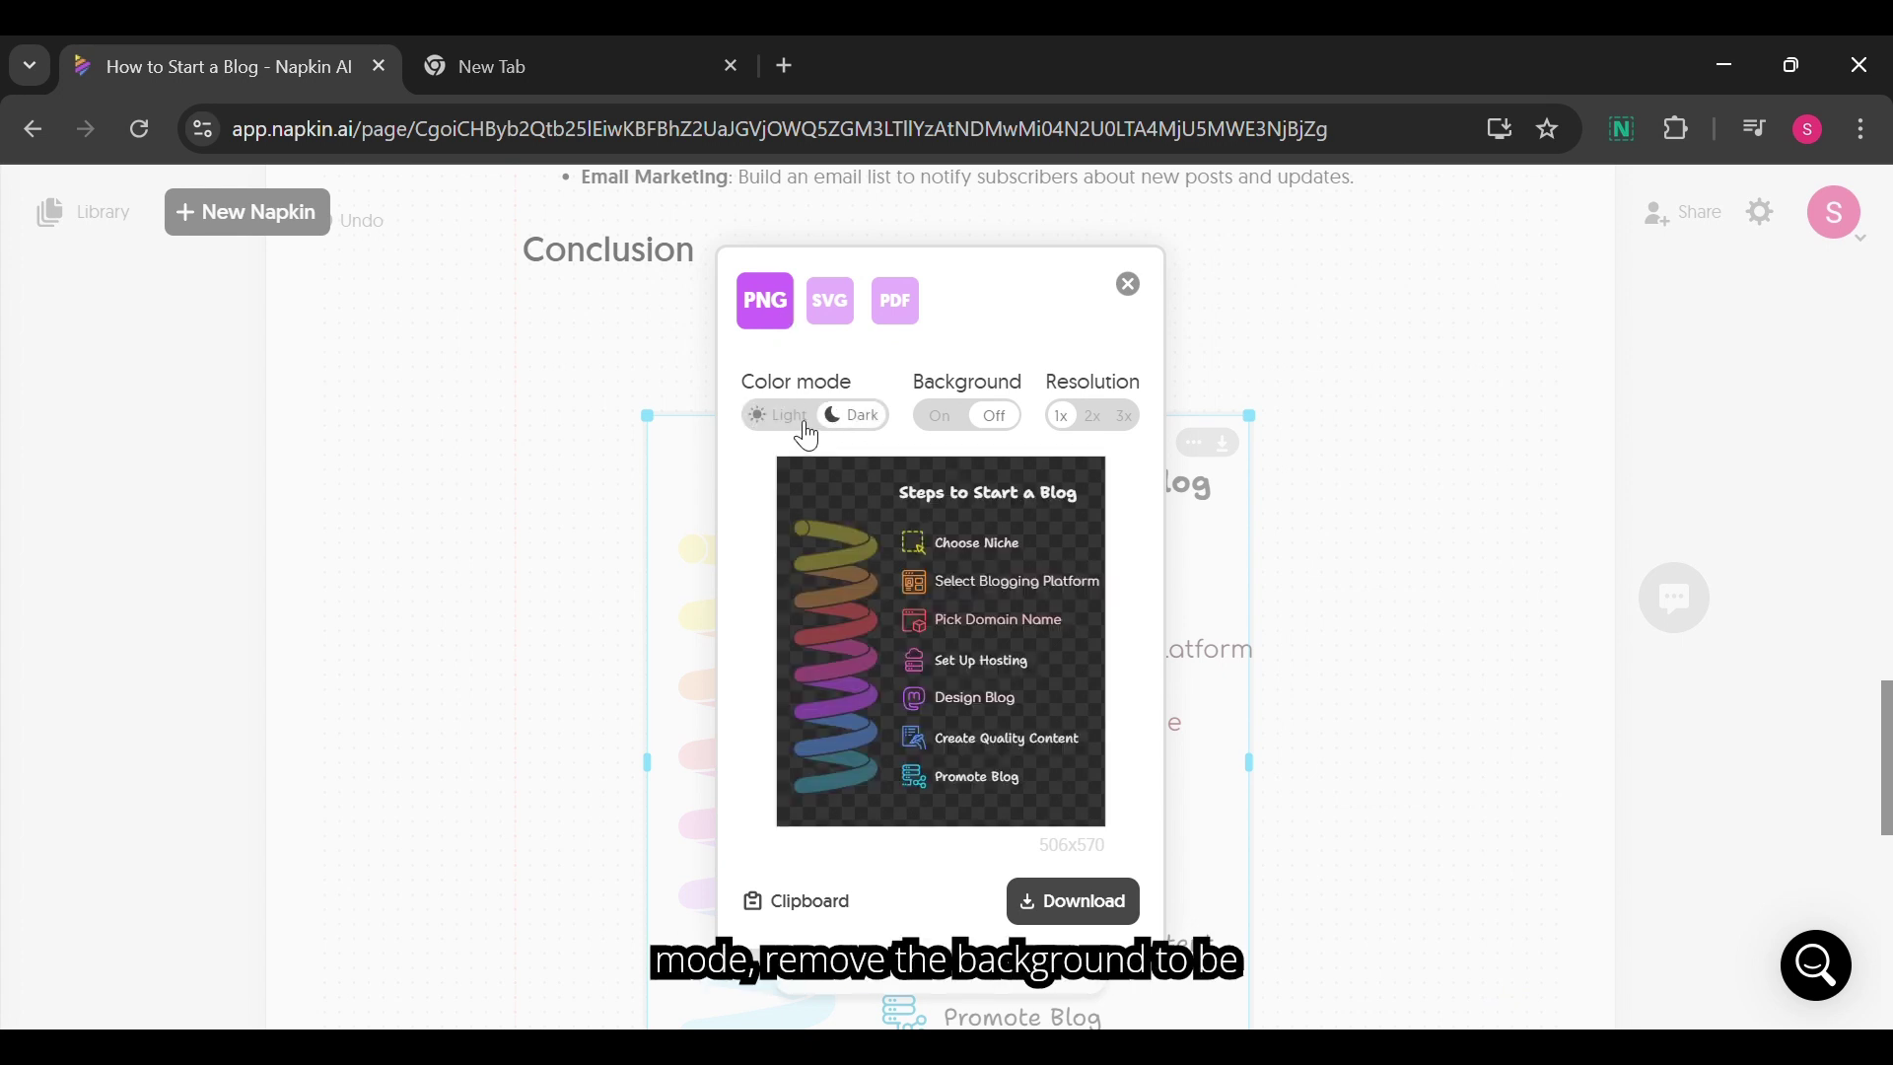
click(789, 419)
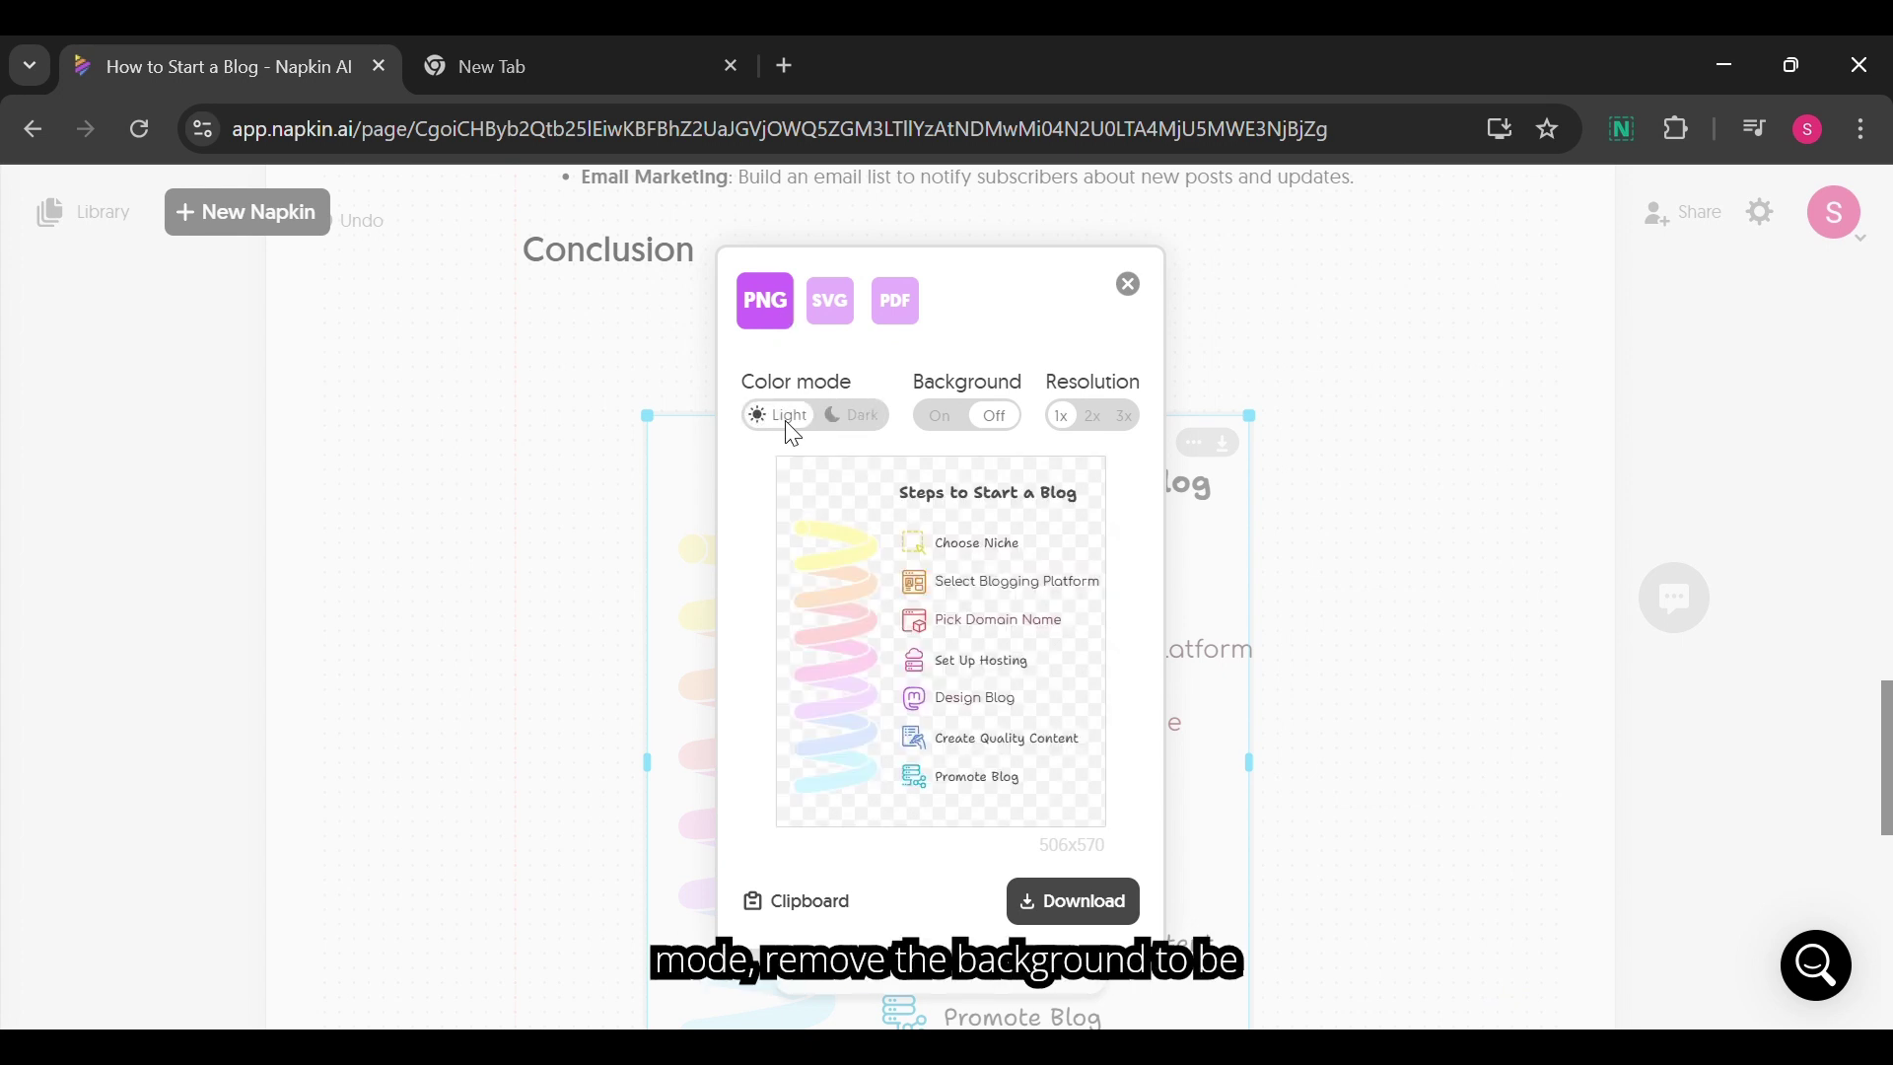
click(944, 423)
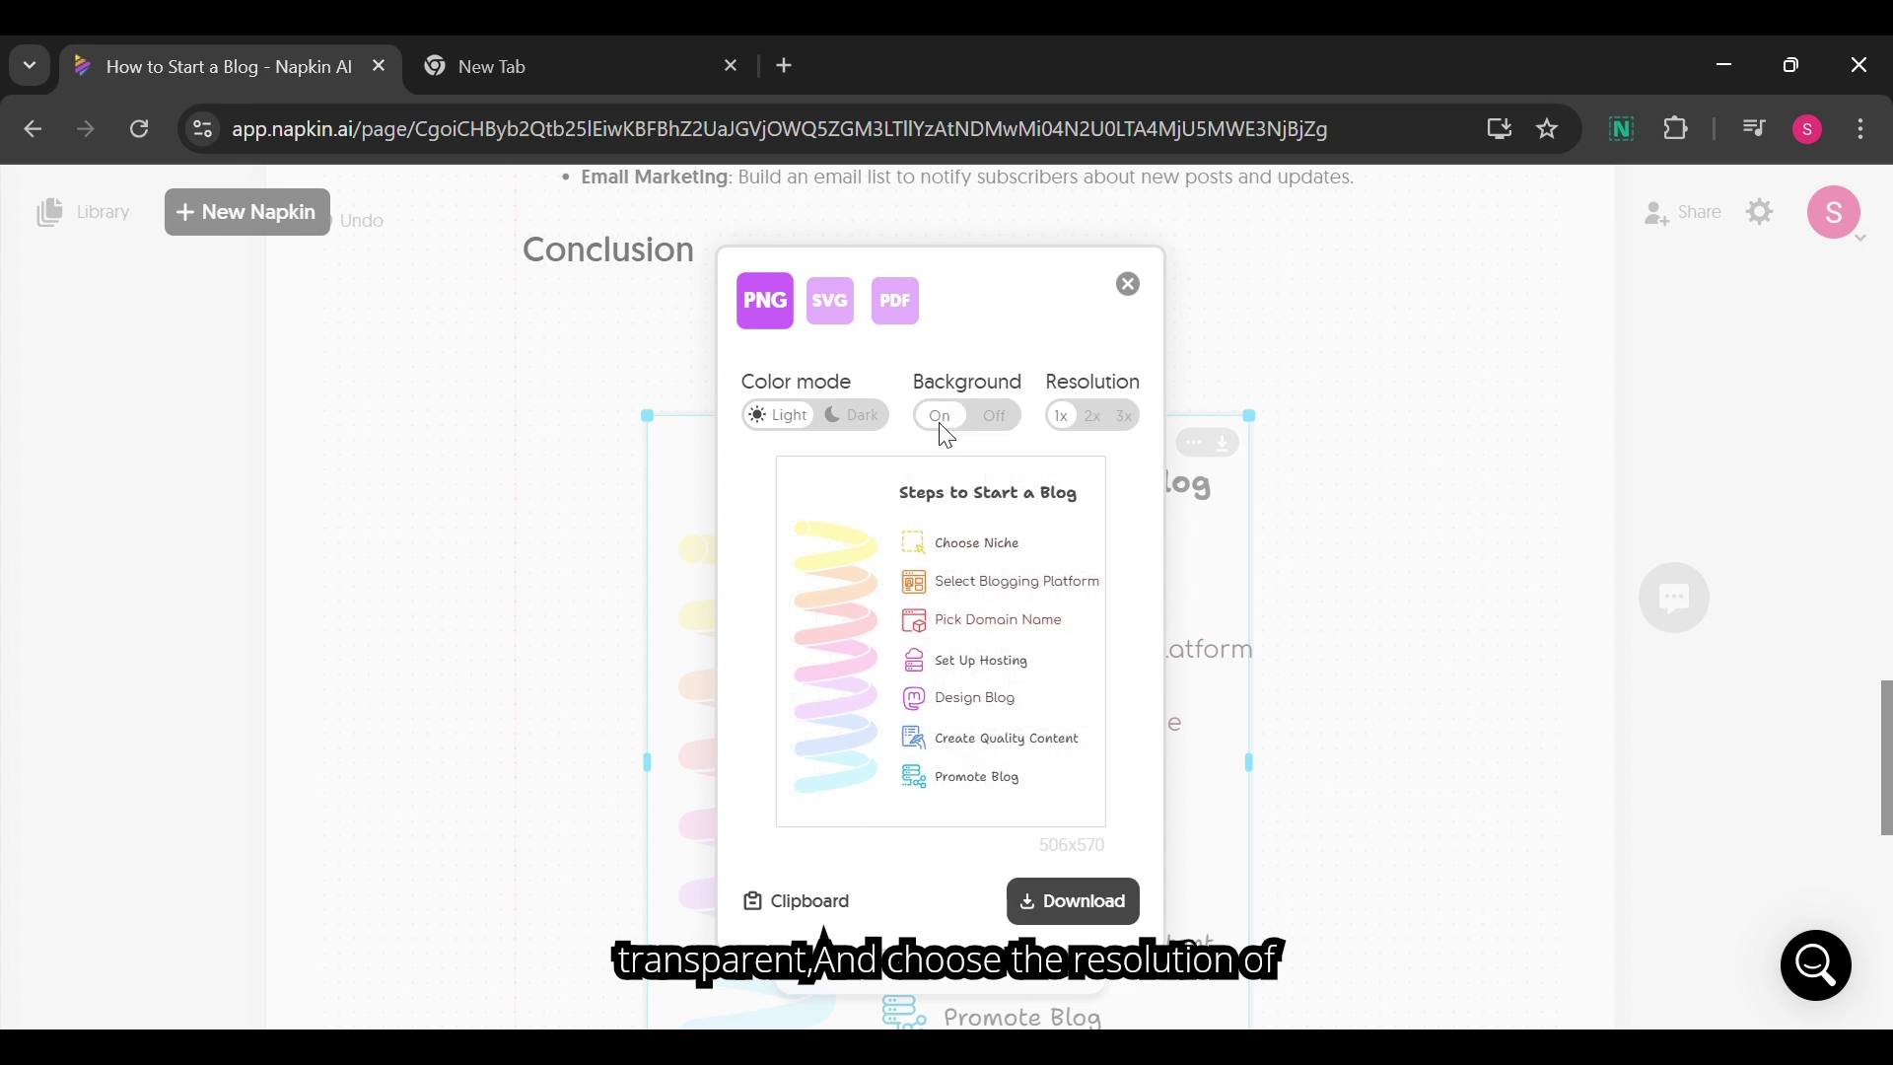
click(993, 432)
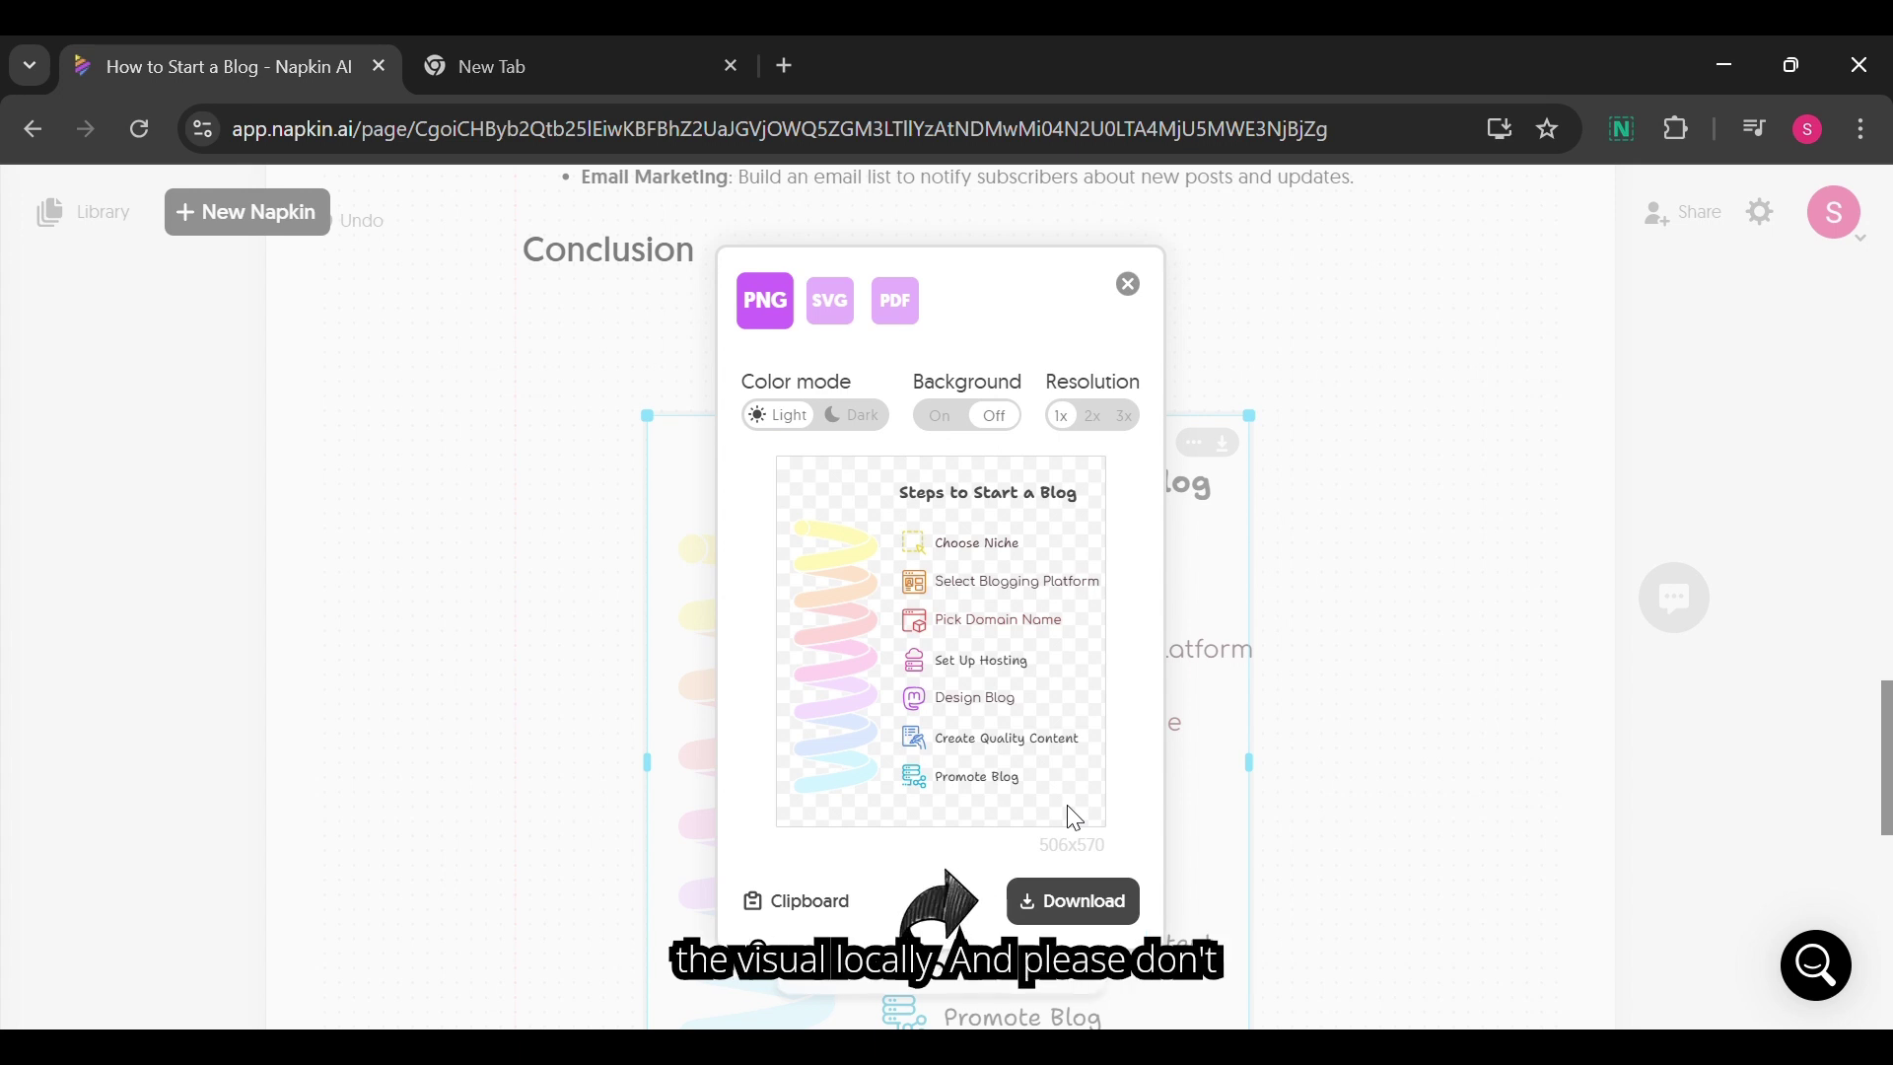
click(1083, 915)
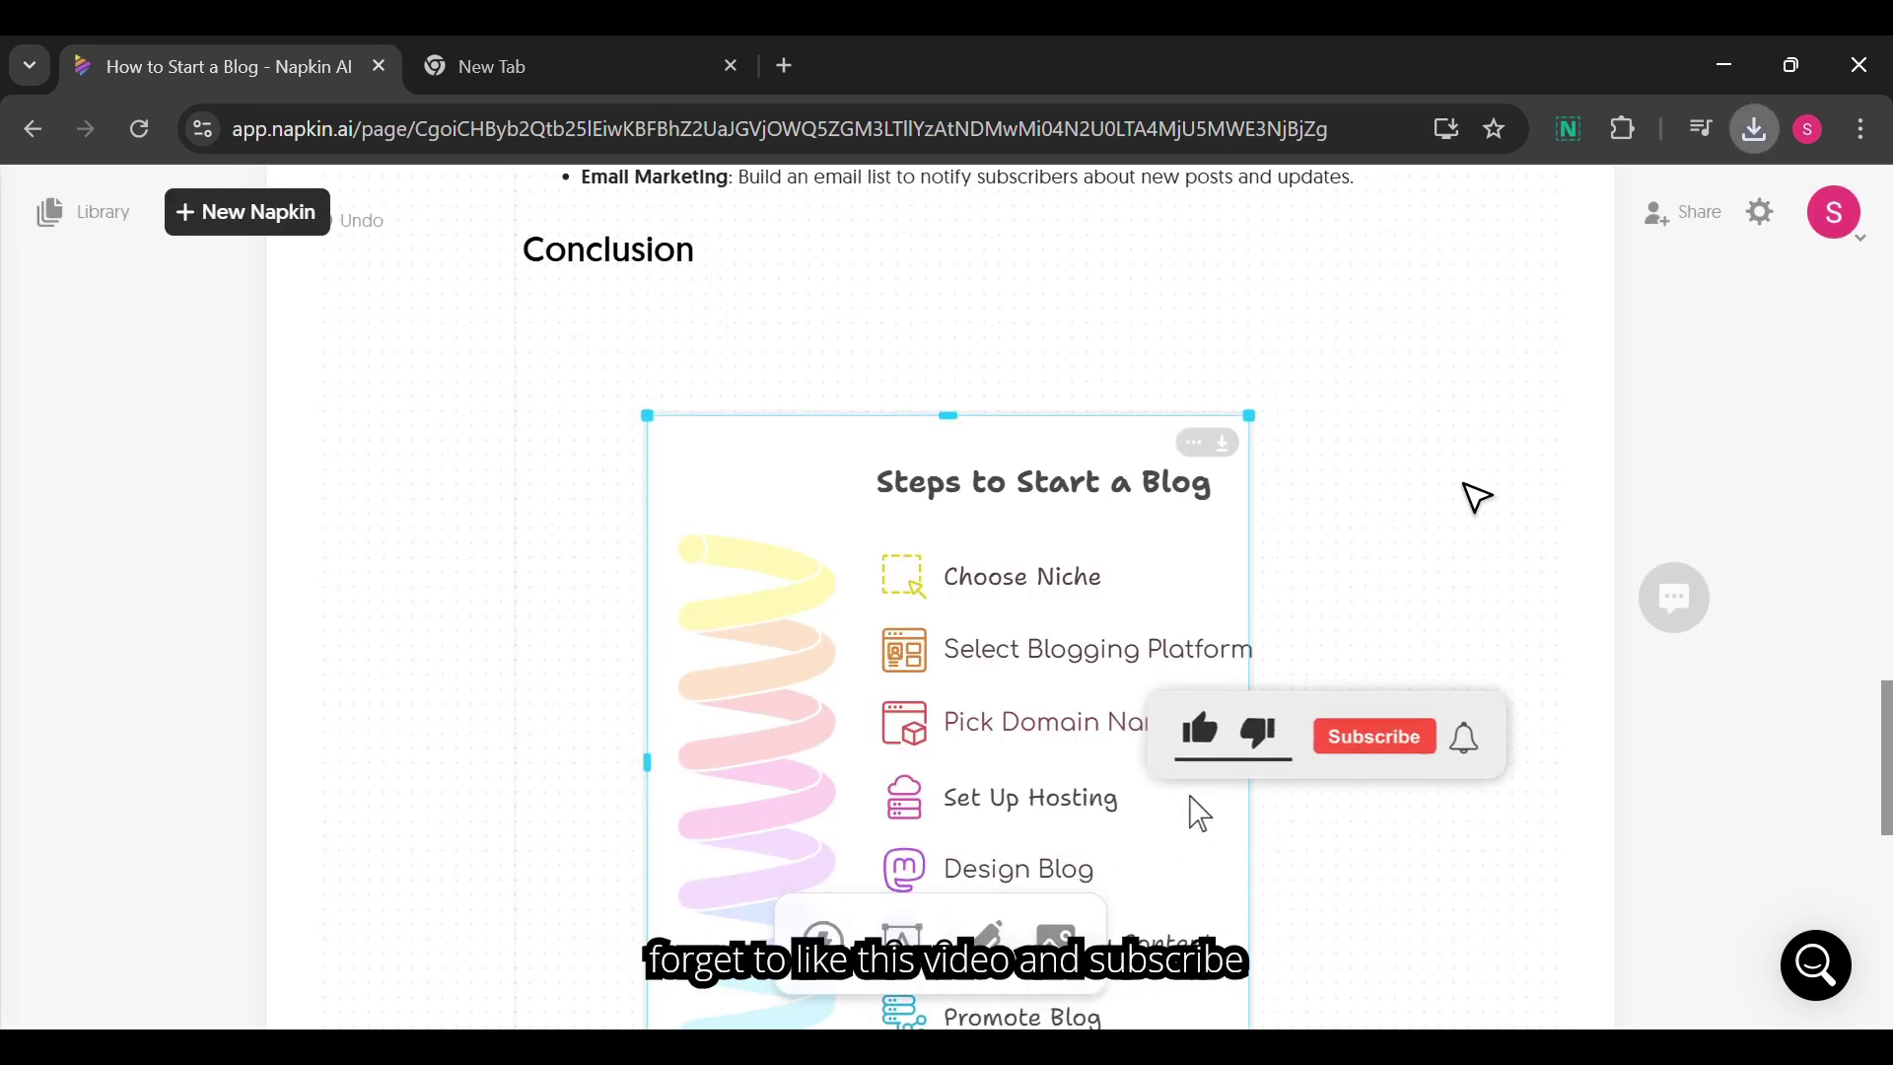
scroll(1322, 542, down, 1)
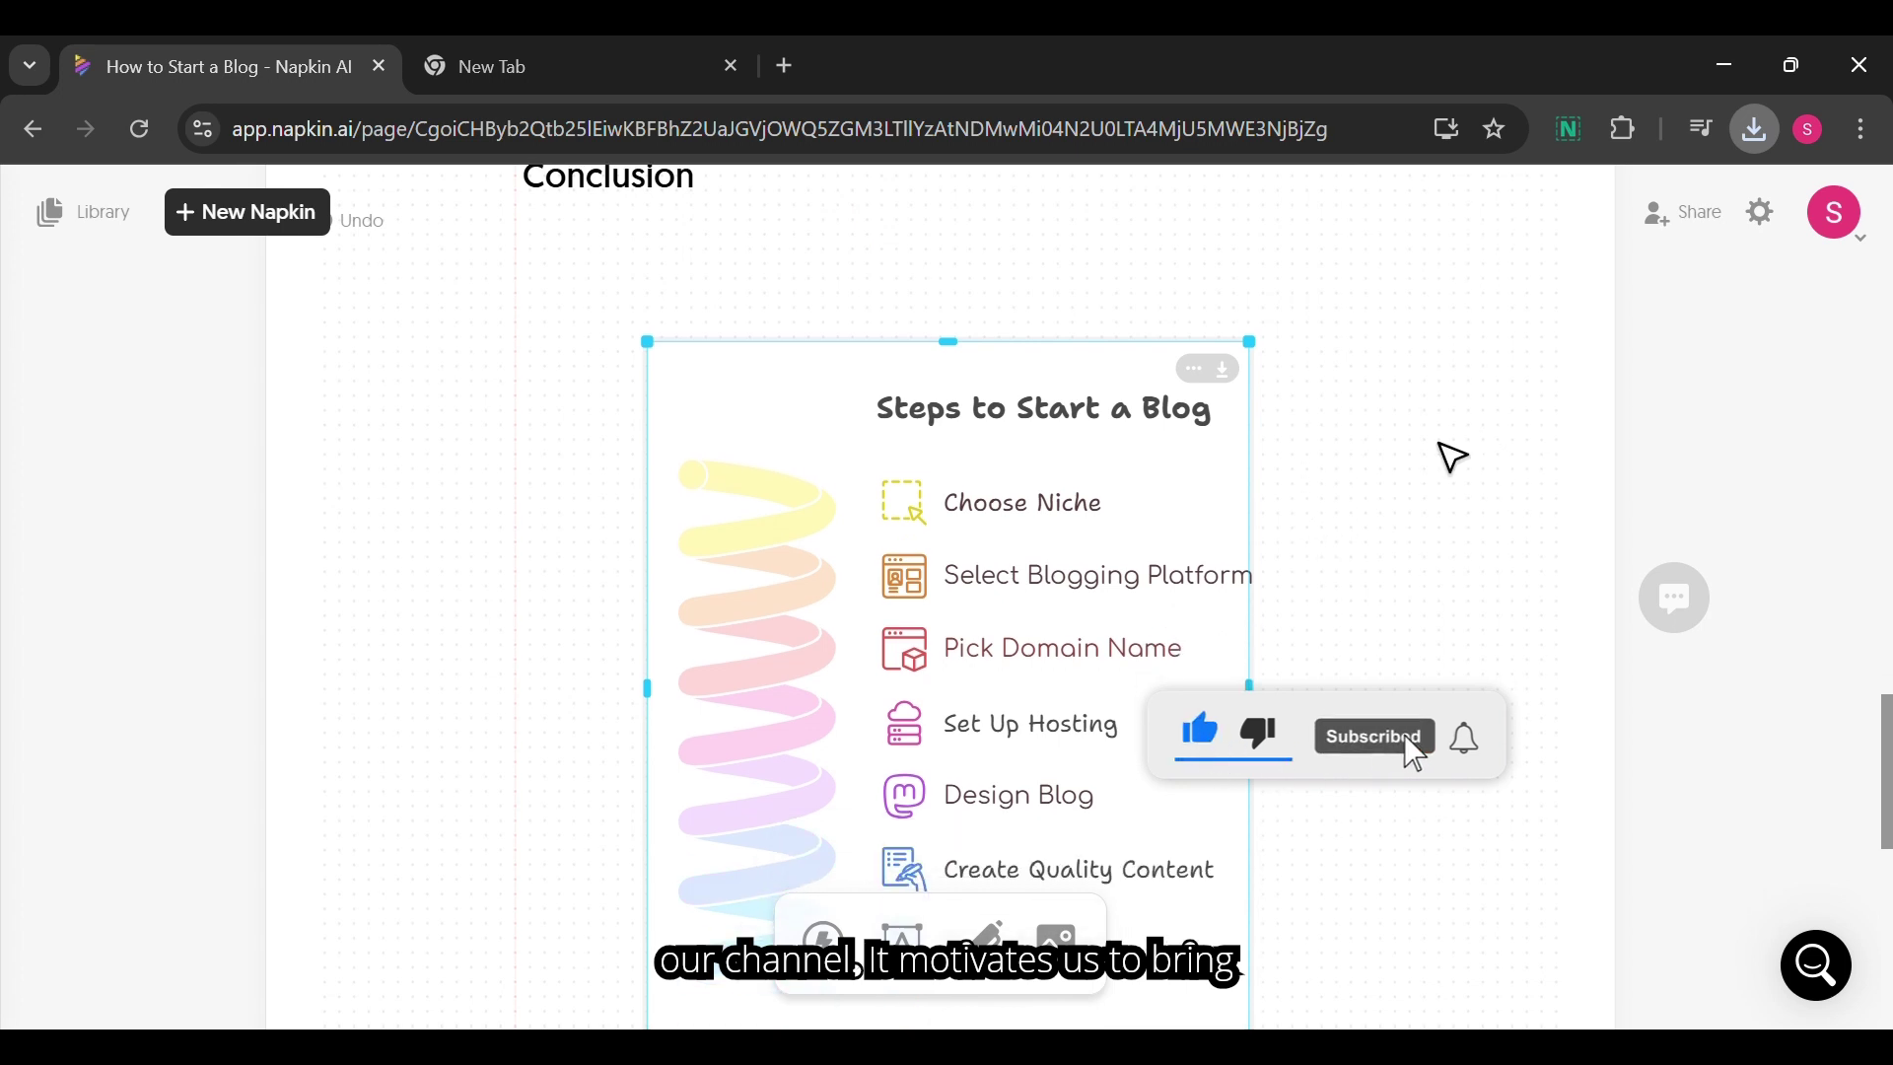
scroll(1472, 623, down, 2)
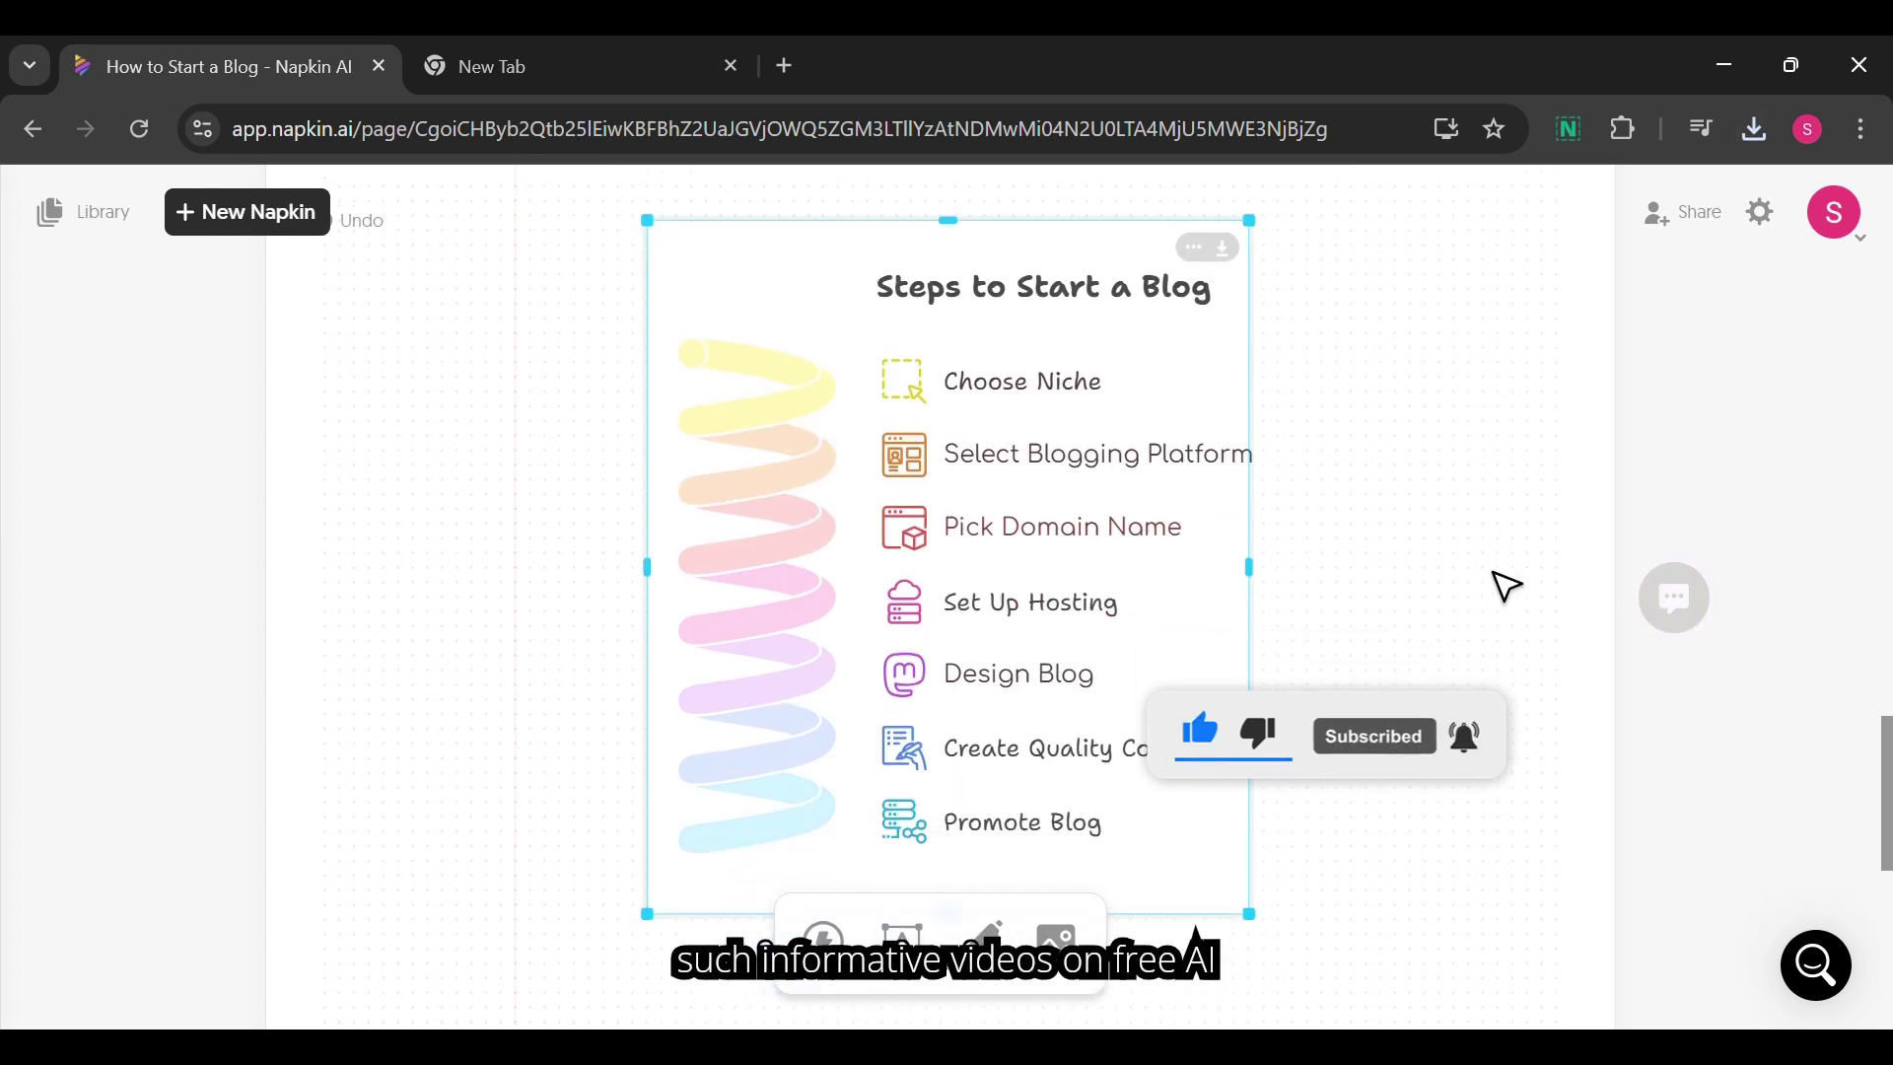